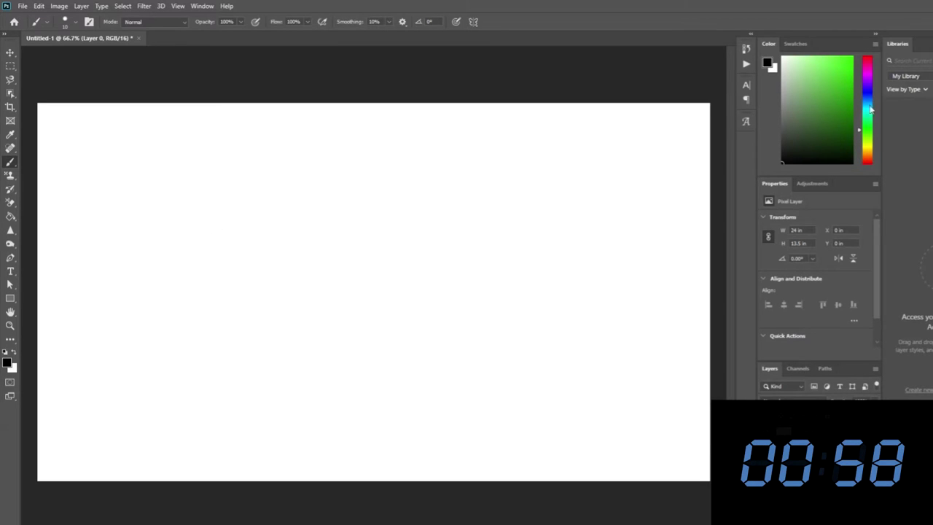
Set the brush colour to bright yellow and outline the character's large round body, small head, pointed ears and two feet.
{"action": "left_click", "coordinate": [866, 149]}
{"action": "left_click", "coordinate": [853, 56]}
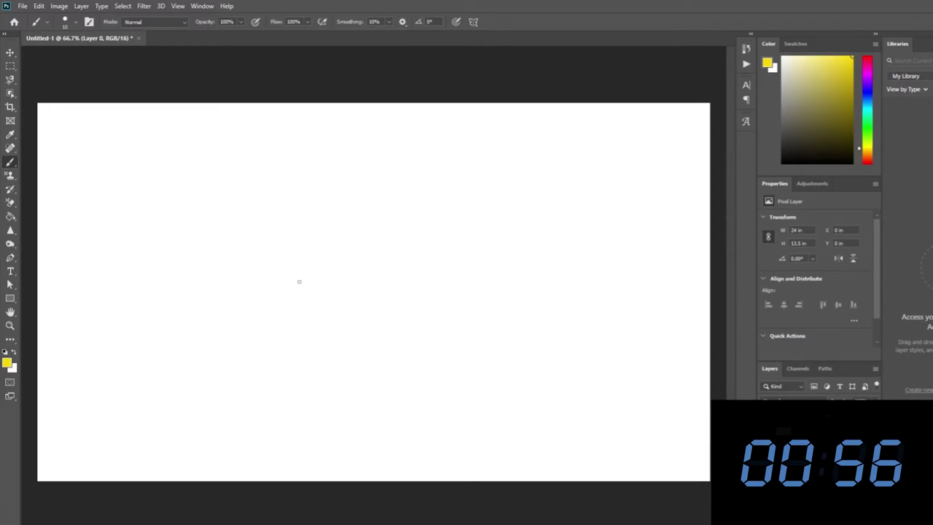
{"action": "mouse_move", "coordinate": [301, 209]}
{"action": "left_mouse_down"}
{"action": "mouse_move", "coordinate": [270, 225]}
{"action": "mouse_move", "coordinate": [251, 265]}
{"action": "mouse_move", "coordinate": [265, 320]}
{"action": "mouse_move", "coordinate": [322, 348]}
{"action": "mouse_move", "coordinate": [380, 315]}
{"action": "mouse_move", "coordinate": [384, 244]}
{"action": "mouse_move", "coordinate": [341, 208]}
{"action": "mouse_move", "coordinate": [312, 205]}
{"action": "left_mouse_up"}
{"action": "mouse_move", "coordinate": [325, 143]}
{"action": "left_mouse_down"}
{"action": "mouse_move", "coordinate": [304, 184]}
{"action": "mouse_move", "coordinate": [343, 199]}
{"action": "mouse_move", "coordinate": [350, 165]}
{"action": "mouse_move", "coordinate": [319, 144]}
{"action": "mouse_move", "coordinate": [313, 154]}
{"action": "mouse_move", "coordinate": [298, 102]}
{"action": "mouse_move", "coordinate": [323, 145]}
{"action": "mouse_move", "coordinate": [387, 125]}
{"action": "mouse_move", "coordinate": [350, 160]}
{"action": "left_mouse_up"}
{"action": "mouse_move", "coordinate": [294, 346]}
{"action": "left_mouse_down"}
{"action": "mouse_move", "coordinate": [266, 342]}
{"action": "mouse_move", "coordinate": [257, 354]}
{"action": "mouse_move", "coordinate": [290, 363]}
{"action": "mouse_move", "coordinate": [295, 344]}
{"action": "mouse_move", "coordinate": [323, 370]}
{"action": "mouse_move", "coordinate": [380, 369]}
{"action": "mouse_move", "coordinate": [372, 350]}
{"action": "mouse_move", "coordinate": [345, 349]}
{"action": "left_mouse_up"}
Draw the yellow character's two arms with fingers and a lightning-bolt tail rising from the body's side.
{"action": "mouse_move", "coordinate": [254, 258]}
{"action": "left_mouse_down"}
{"action": "mouse_move", "coordinate": [218, 299]}
{"action": "mouse_move", "coordinate": [242, 306]}
{"action": "mouse_move", "coordinate": [251, 282]}
{"action": "left_mouse_up"}
{"action": "mouse_move", "coordinate": [389, 253]}
{"action": "left_mouse_down"}
{"action": "mouse_move", "coordinate": [415, 277]}
{"action": "mouse_move", "coordinate": [404, 301]}
{"action": "mouse_move", "coordinate": [391, 290]}
{"action": "mouse_move", "coordinate": [395, 307]}
{"action": "mouse_move", "coordinate": [417, 286]}
{"action": "left_mouse_up"}
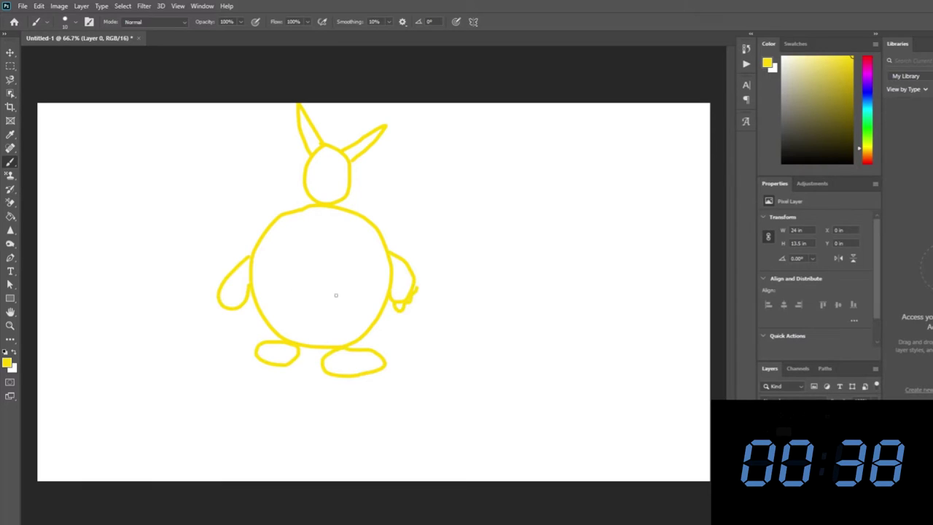
{"action": "mouse_move", "coordinate": [215, 295]}
{"action": "left_mouse_down"}
{"action": "mouse_move", "coordinate": [210, 313]}
{"action": "mouse_move", "coordinate": [241, 316]}
{"action": "left_mouse_up"}
{"action": "mouse_move", "coordinate": [387, 252]}
{"action": "left_mouse_down"}
{"action": "mouse_move", "coordinate": [436, 191]}
{"action": "mouse_move", "coordinate": [397, 205]}
{"action": "mouse_move", "coordinate": [460, 168]}
{"action": "mouse_move", "coordinate": [511, 149]}
{"action": "mouse_move", "coordinate": [546, 178]}
{"action": "mouse_move", "coordinate": [462, 193]}
{"action": "mouse_move", "coordinate": [470, 205]}
{"action": "mouse_move", "coordinate": [390, 255]}
{"action": "left_mouse_up"}
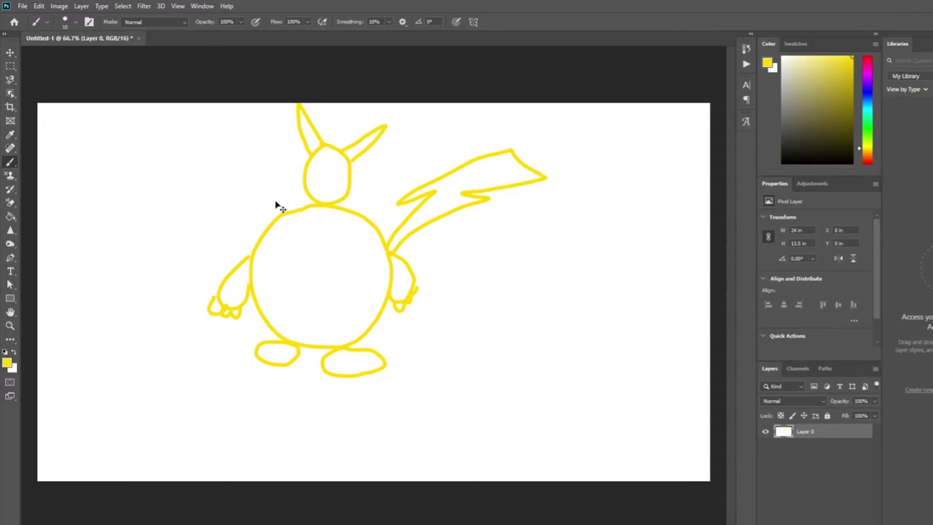
Undo all the yellow brush strokes to clear the canvas.
{"action": "key", "text": "ctrl+z"}
{"action": "key", "text": "ctrl+z"}
{"action": "key", "text": "ctrl+z"}
{"action": "key", "text": "ctrl+z"}
{"action": "key", "text": "ctrl+z"}
{"action": "key", "text": "ctrl+z"}
{"action": "key", "text": "ctrl+z"}
{"action": "key", "text": "ctrl+z"}
{"action": "key", "text": "ctrl+z"}
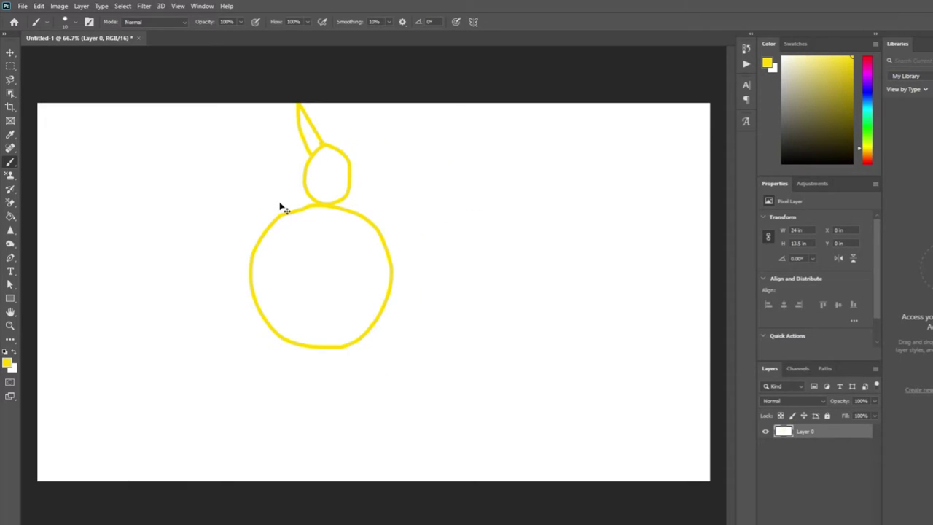
{"action": "key", "text": "ctrl+z"}
{"action": "key", "text": "ctrl+z"}
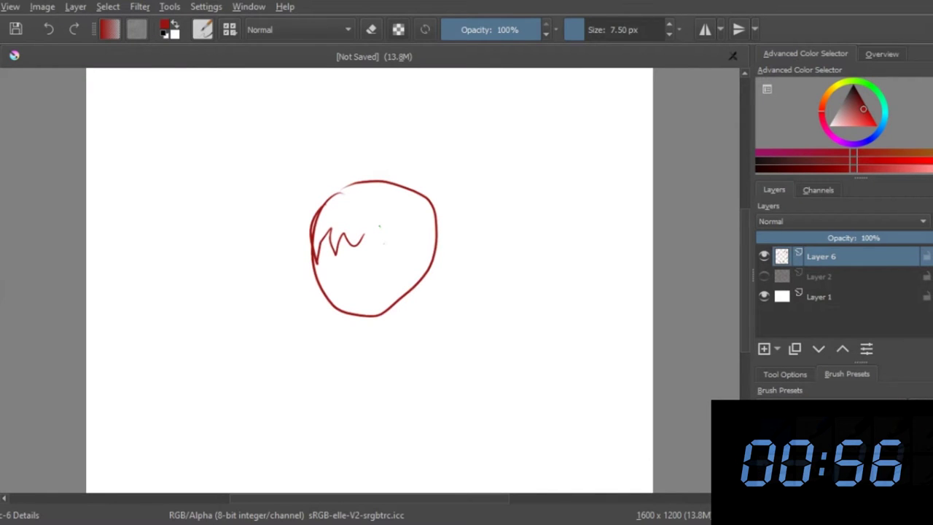
Sketch a long wavy hair lock beside the face, reinforce the cheek line, and mark one eye and a small mouth in dark red.
{"action": "left_click_drag", "start_coordinate": [304, 240], "coordinate": [309, 356]}
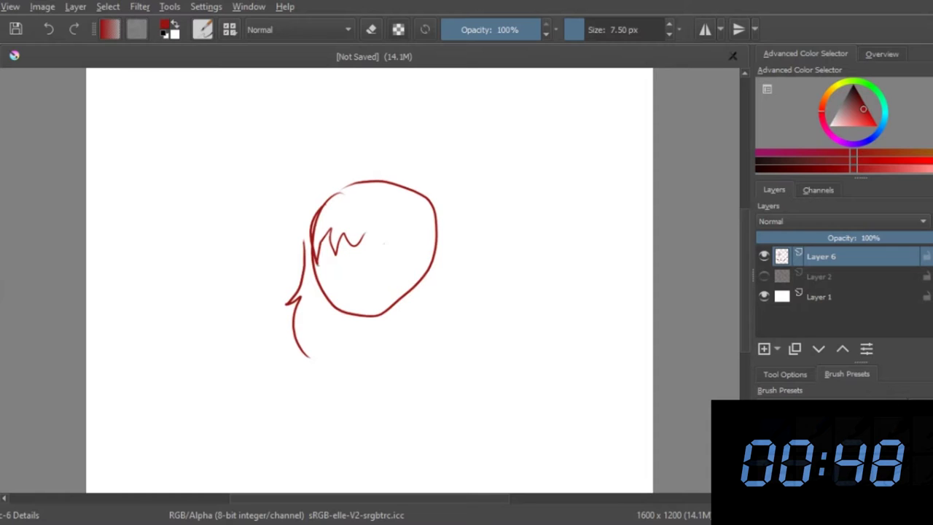
{"action": "left_click_drag", "start_coordinate": [316, 260], "coordinate": [342, 311]}
{"action": "left_click", "coordinate": [343, 264]}
{"action": "left_click", "coordinate": [342, 285]}
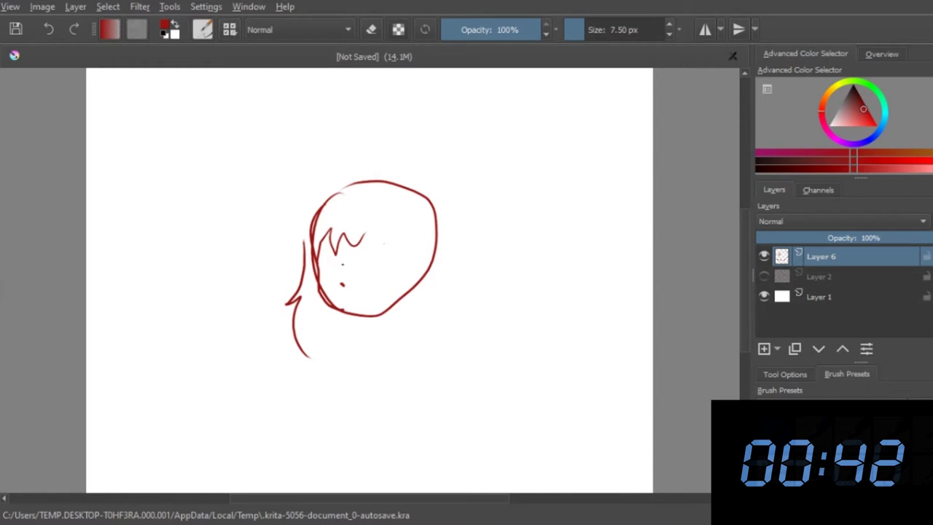
{"action": "left_click_drag", "start_coordinate": [342, 264], "coordinate": [344, 273]}
Sketch the hair lock framing the other cheek and the outer hair contour flaring to points on both sides of the head.
{"action": "left_click_drag", "start_coordinate": [398, 237], "coordinate": [386, 310]}
{"action": "left_click_drag", "start_coordinate": [387, 309], "coordinate": [401, 334]}
{"action": "left_click_drag", "start_coordinate": [422, 227], "coordinate": [405, 328]}
{"action": "left_click_drag", "start_coordinate": [427, 183], "coordinate": [286, 248]}
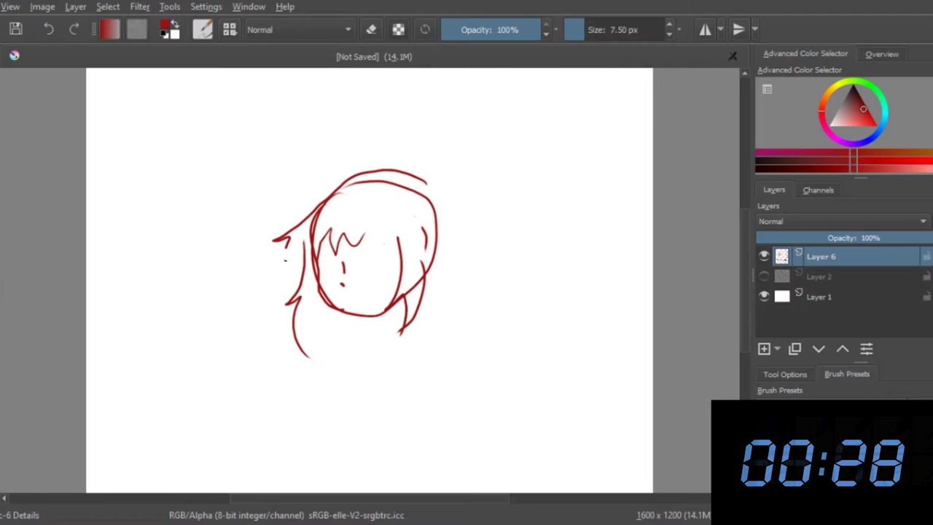
{"action": "left_click_drag", "start_coordinate": [426, 191], "coordinate": [458, 284]}
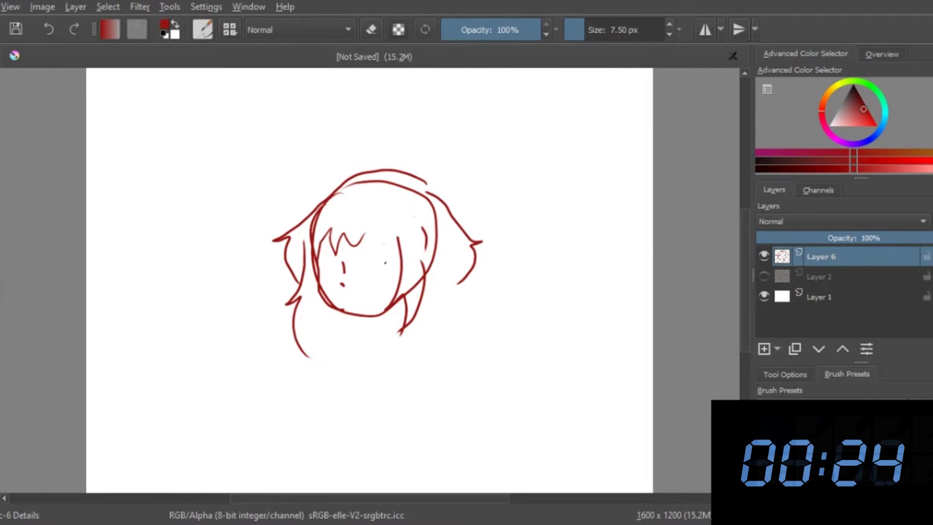
Add small dark red detail strokes across the face at eye level.
{"action": "left_click_drag", "start_coordinate": [318, 272], "coordinate": [319, 280]}
{"action": "left_click_drag", "start_coordinate": [390, 267], "coordinate": [396, 268]}
{"action": "left_click_drag", "start_coordinate": [358, 260], "coordinate": [380, 255]}
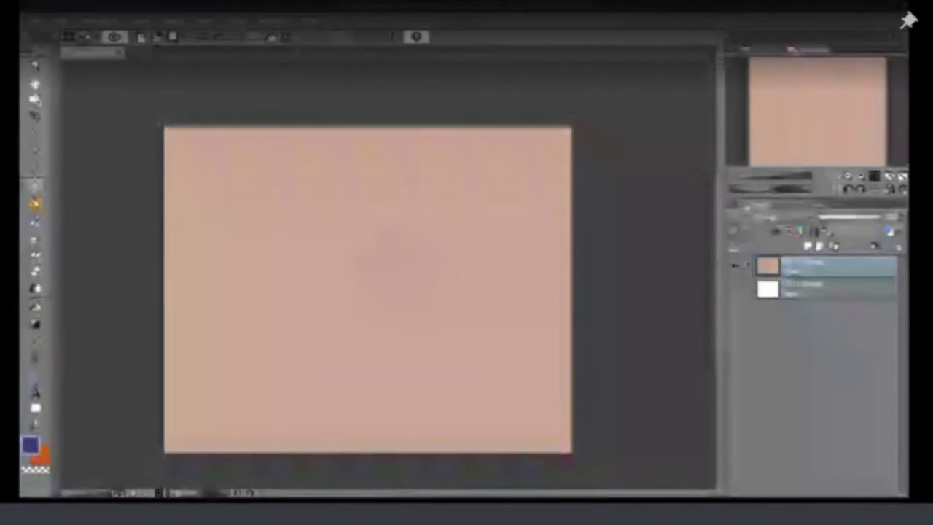
Set the main drawing colour to black.
{"action": "left_click_drag", "start_coordinate": [167, 364], "coordinate": [274, 337]}
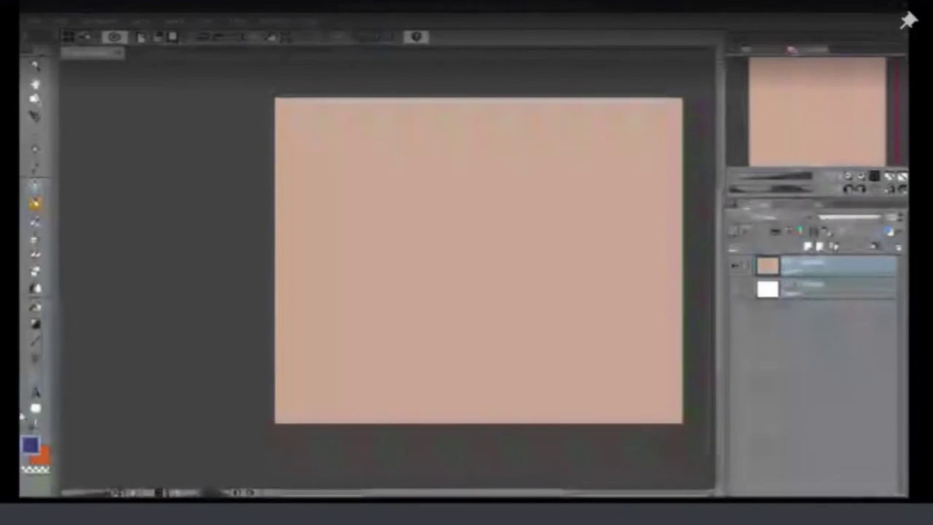
{"action": "left_click", "coordinate": [55, 37]}
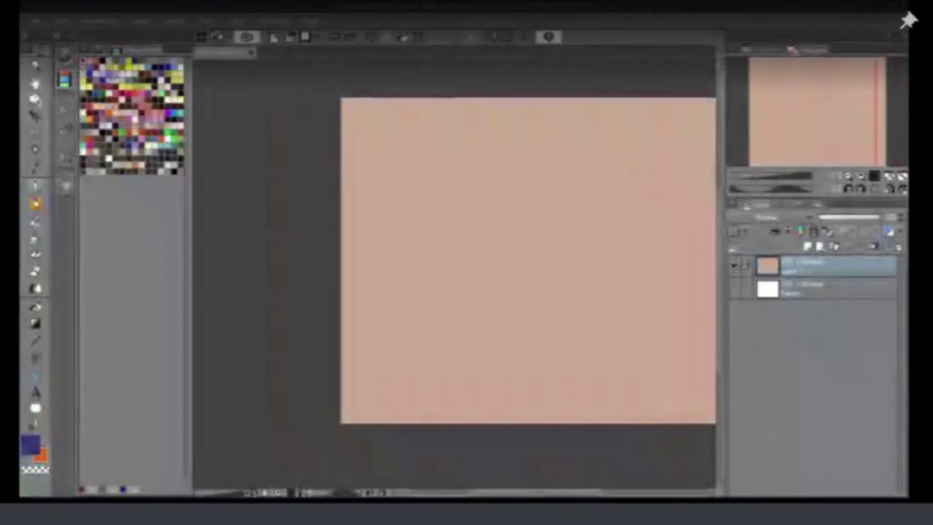
{"action": "left_click", "coordinate": [102, 62]}
{"action": "left_click", "coordinate": [56, 36]}
{"action": "left_click", "coordinate": [30, 444]}
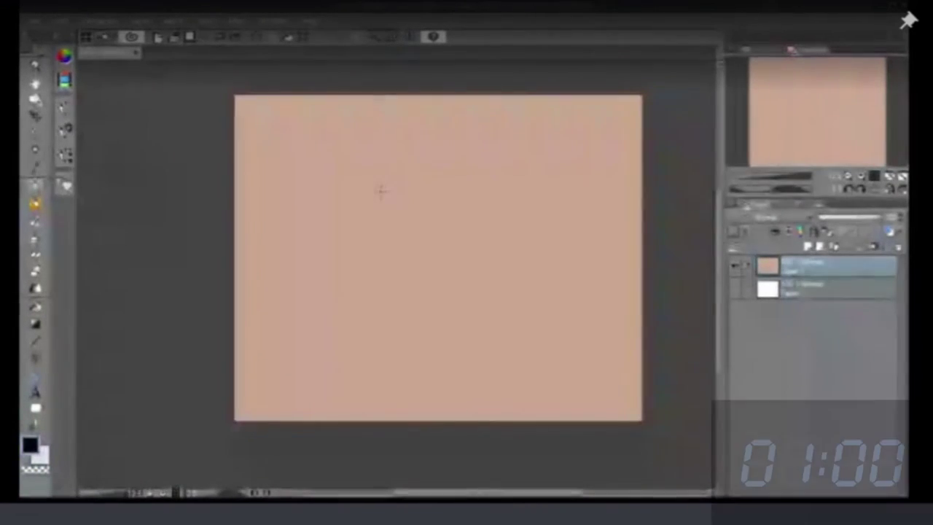
Sketch a teddy bear in black on the peach canvas, with a round-eared head, arms and legs.
{"action": "mouse_move", "coordinate": [386, 184]}
{"action": "left_mouse_down"}
{"action": "mouse_move", "coordinate": [411, 172]}
{"action": "mouse_move", "coordinate": [436, 179]}
{"action": "mouse_move", "coordinate": [369, 177]}
{"action": "mouse_move", "coordinate": [357, 193]}
{"action": "mouse_move", "coordinate": [389, 183]}
{"action": "mouse_move", "coordinate": [368, 206]}
{"action": "mouse_move", "coordinate": [372, 240]}
{"action": "mouse_move", "coordinate": [386, 248]}
{"action": "left_mouse_up"}
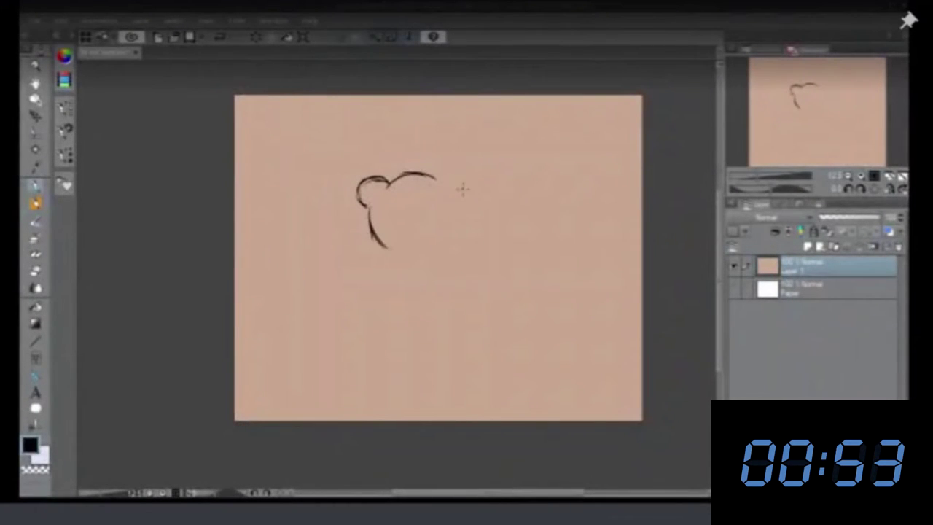
{"action": "mouse_move", "coordinate": [436, 178]}
{"action": "left_mouse_down"}
{"action": "mouse_move", "coordinate": [457, 173]}
{"action": "mouse_move", "coordinate": [460, 222]}
{"action": "left_mouse_up"}
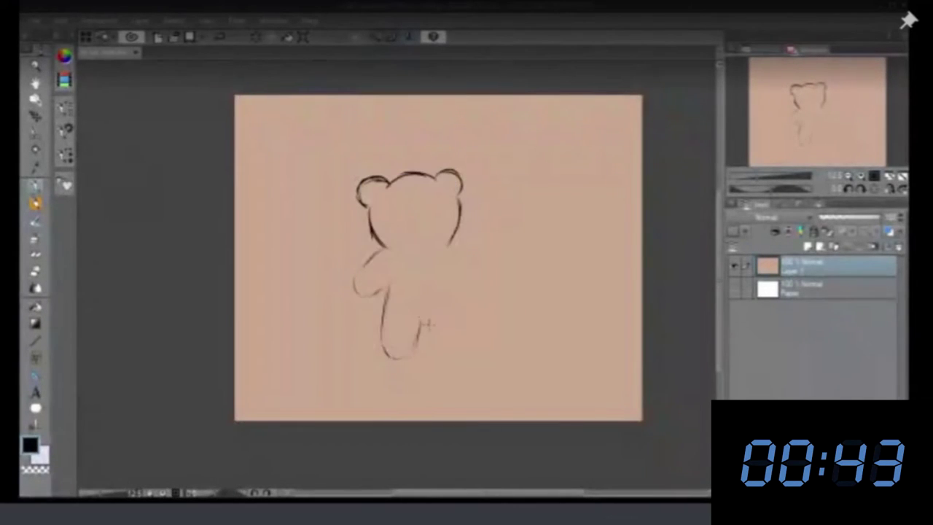
{"action": "mouse_move", "coordinate": [431, 337]}
{"action": "left_mouse_down"}
{"action": "mouse_move", "coordinate": [450, 350]}
{"action": "mouse_move", "coordinate": [476, 336]}
{"action": "mouse_move", "coordinate": [448, 271]}
{"action": "mouse_move", "coordinate": [477, 282]}
{"action": "left_mouse_up"}
{"action": "mouse_move", "coordinate": [454, 248]}
{"action": "left_mouse_down"}
{"action": "mouse_move", "coordinate": [473, 277]}
{"action": "mouse_move", "coordinate": [478, 269]}
{"action": "mouse_move", "coordinate": [472, 292]}
{"action": "left_mouse_up"}
Draw a centre line down the bear's head and body, and sketch its two slanted eyes.
{"action": "left_click_drag", "start_coordinate": [411, 182], "coordinate": [419, 298]}
{"action": "left_click_drag", "start_coordinate": [420, 216], "coordinate": [442, 198]}
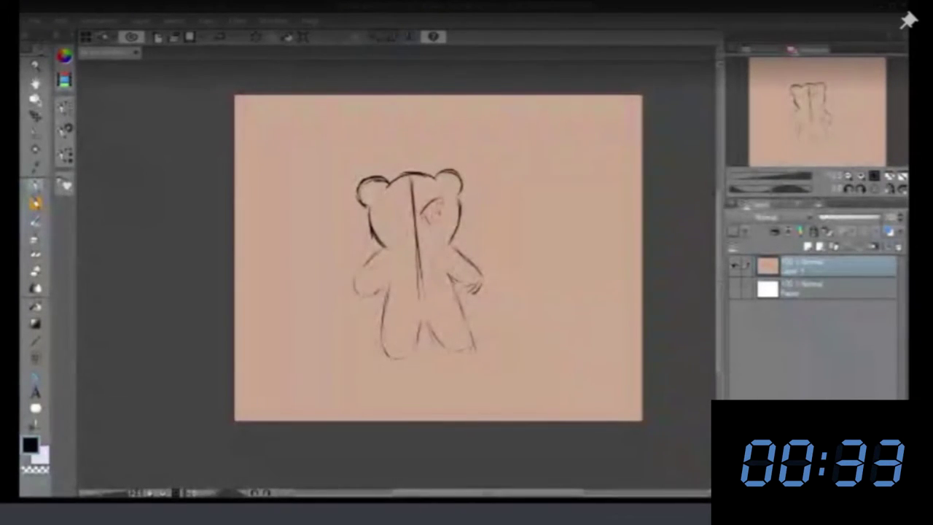
{"action": "mouse_move", "coordinate": [424, 211]}
{"action": "left_mouse_down"}
{"action": "mouse_move", "coordinate": [436, 212]}
{"action": "mouse_move", "coordinate": [392, 218]}
{"action": "left_mouse_up"}
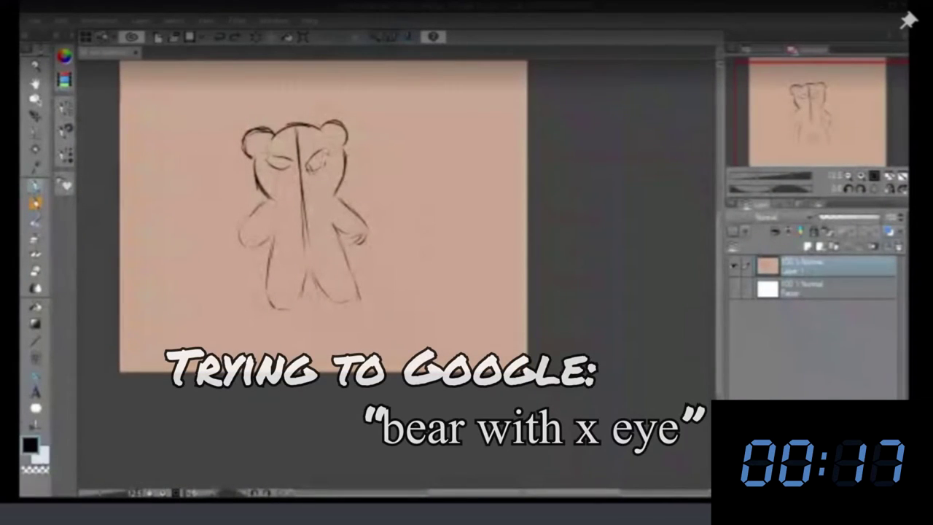
Draw a curved grinning mouth with pointed teeth on the bear's face and add the inner curve of each ear.
{"action": "scroll", "coordinate": [316, 170], "scroll_direction": "up", "scroll_amount": 2}
{"action": "left_click_drag", "start_coordinate": [262, 199], "coordinate": [328, 182]}
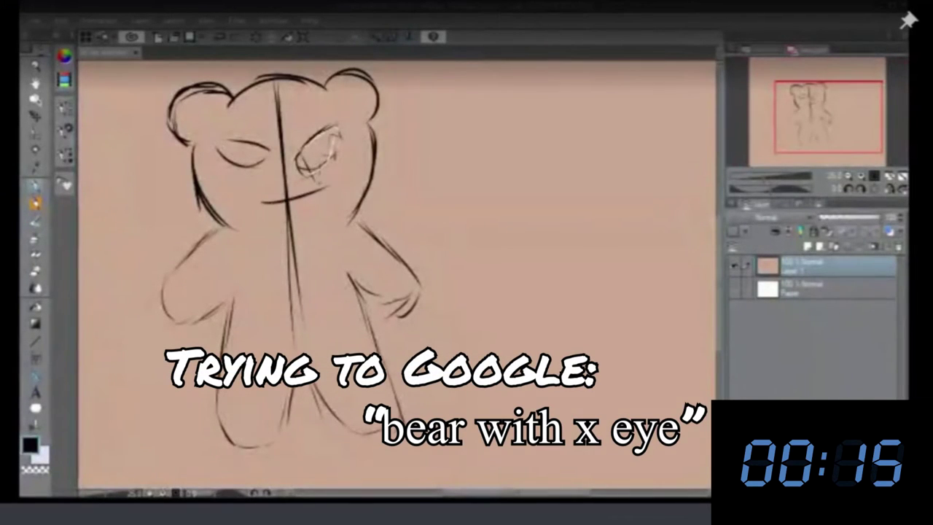
{"action": "mouse_move", "coordinate": [252, 207]}
{"action": "left_mouse_down"}
{"action": "mouse_move", "coordinate": [334, 190]}
{"action": "mouse_move", "coordinate": [283, 220]}
{"action": "mouse_move", "coordinate": [287, 203]}
{"action": "mouse_move", "coordinate": [302, 218]}
{"action": "left_mouse_up"}
{"action": "mouse_move", "coordinate": [302, 218]}
{"action": "left_mouse_down"}
{"action": "mouse_move", "coordinate": [306, 196]}
{"action": "mouse_move", "coordinate": [331, 192]}
{"action": "left_mouse_up"}
{"action": "left_click_drag", "start_coordinate": [212, 108], "coordinate": [202, 127]}
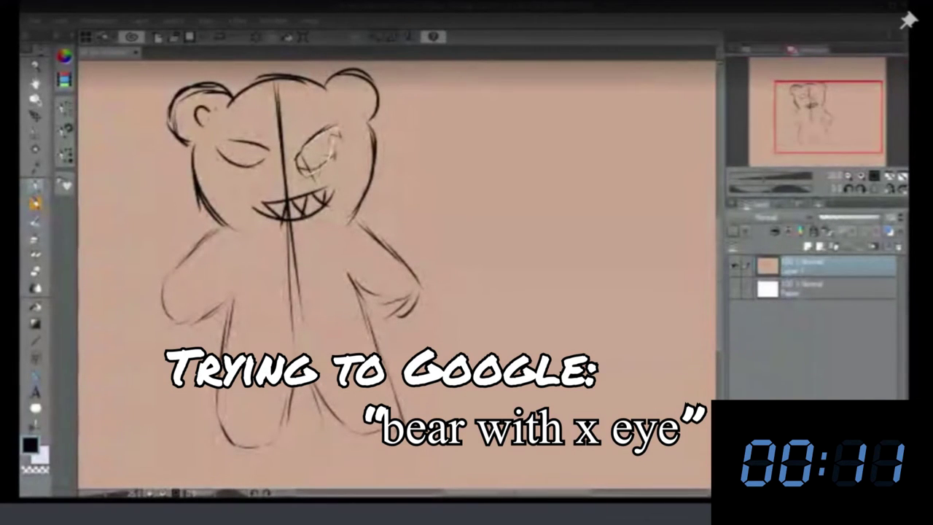
{"action": "left_click_drag", "start_coordinate": [344, 93], "coordinate": [354, 117]}
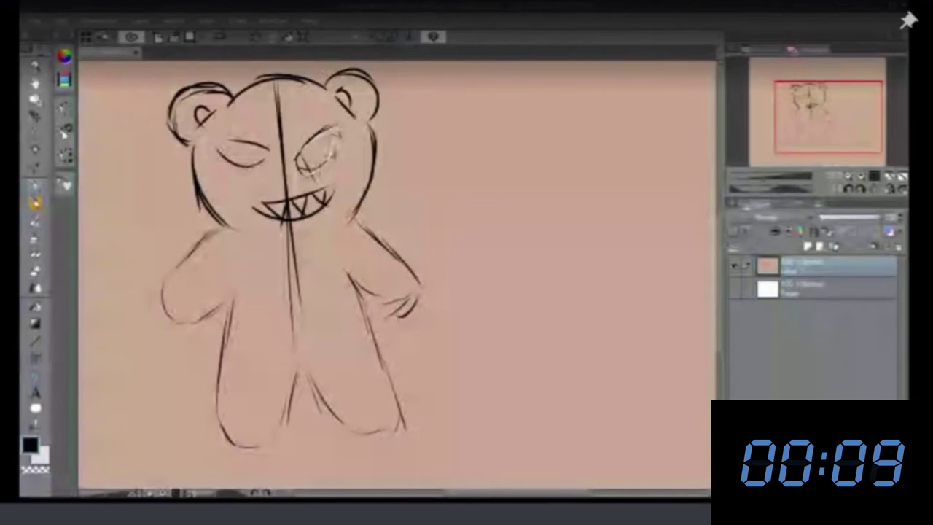
Scribble the bear's larger eye full of red and outline an oval belly patch in white.
{"action": "left_click", "coordinate": [65, 58]}
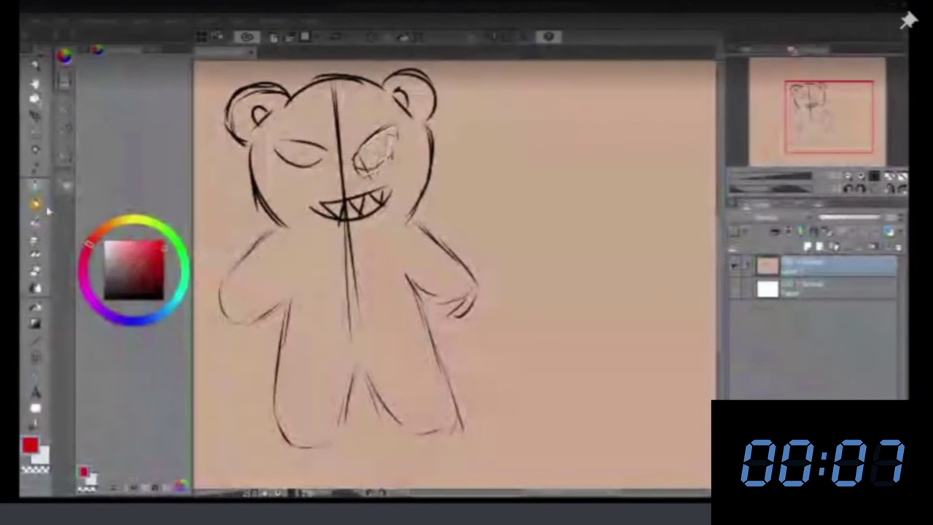
{"action": "mouse_move", "coordinate": [358, 156]}
{"action": "left_mouse_down"}
{"action": "mouse_move", "coordinate": [381, 135]}
{"action": "mouse_move", "coordinate": [358, 158]}
{"action": "mouse_move", "coordinate": [388, 134]}
{"action": "mouse_move", "coordinate": [388, 146]}
{"action": "mouse_move", "coordinate": [401, 146]}
{"action": "left_mouse_up"}
{"action": "left_click_drag", "start_coordinate": [373, 162], "coordinate": [356, 175]}
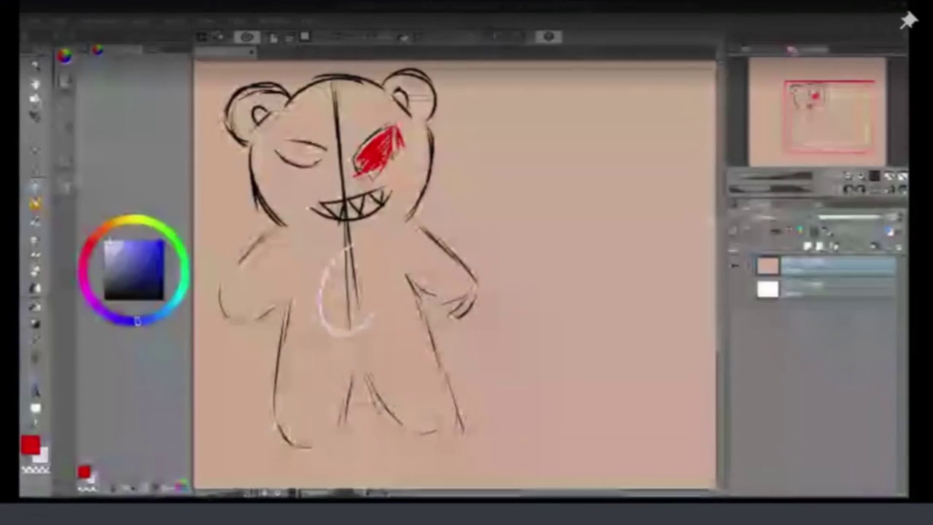
{"action": "mouse_move", "coordinate": [328, 251]}
{"action": "left_mouse_down"}
{"action": "mouse_move", "coordinate": [364, 335]}
{"action": "mouse_move", "coordinate": [391, 284]}
{"action": "mouse_move", "coordinate": [376, 247]}
{"action": "mouse_move", "coordinate": [344, 236]}
{"action": "left_mouse_up"}
Sample the peach canvas colour and paint over the entire bear sketch with it.
{"action": "scroll", "coordinate": [340, 224], "scroll_direction": "down", "scroll_amount": 4}
{"action": "scroll", "coordinate": [312, 164], "scroll_direction": "up", "scroll_amount": 3}
{"action": "scroll", "coordinate": [246, 218], "scroll_direction": "down", "scroll_amount": 3}
{"action": "scroll", "coordinate": [227, 255], "scroll_direction": "up", "scroll_amount": 3}
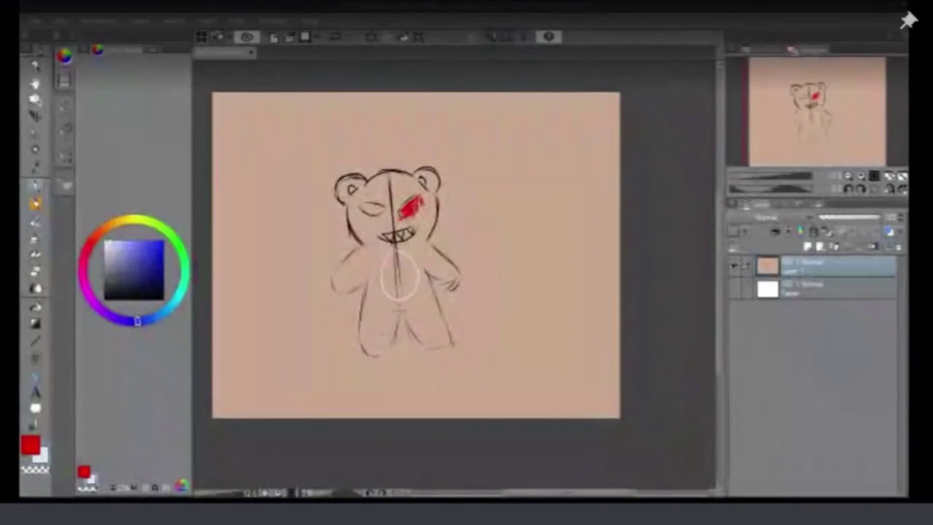
{"action": "scroll", "coordinate": [398, 345], "scroll_direction": "up", "scroll_amount": 3}
{"action": "scroll", "coordinate": [362, 295], "scroll_direction": "down", "scroll_amount": 3}
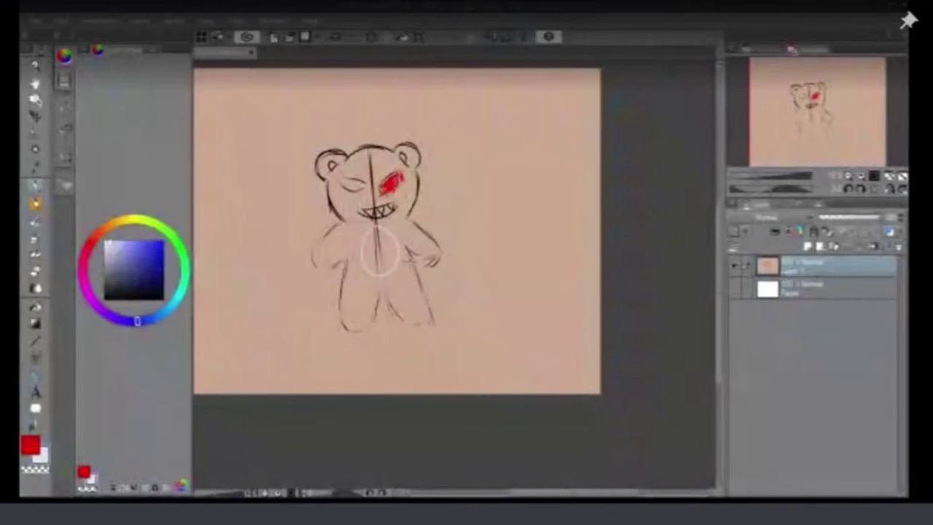
{"action": "left_click", "coordinate": [35, 200]}
{"action": "left_click", "coordinate": [257, 212]}
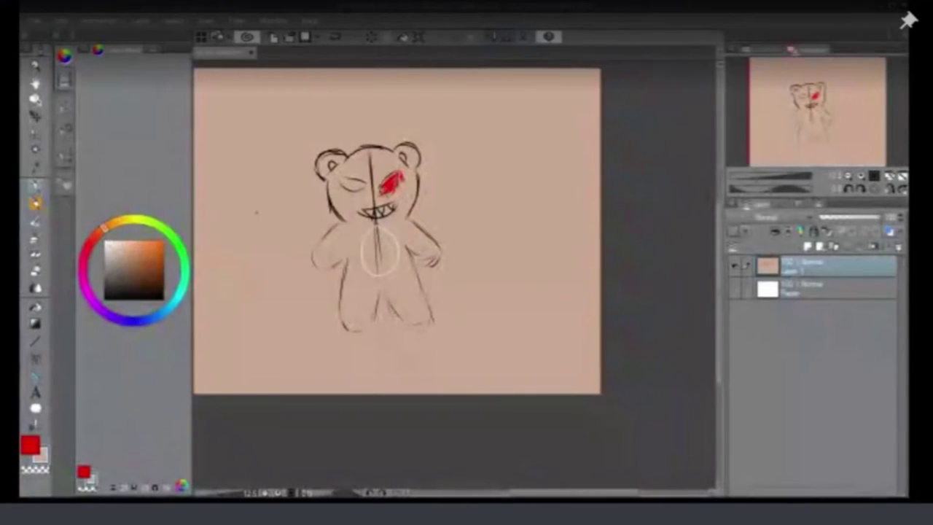
{"action": "mouse_move", "coordinate": [342, 136]}
{"action": "left_mouse_down"}
{"action": "mouse_move", "coordinate": [423, 152]}
{"action": "mouse_move", "coordinate": [481, 140]}
{"action": "mouse_move", "coordinate": [474, 158]}
{"action": "mouse_move", "coordinate": [475, 146]}
{"action": "mouse_move", "coordinate": [418, 180]}
{"action": "mouse_move", "coordinate": [350, 259]}
{"action": "mouse_move", "coordinate": [433, 189]}
{"action": "mouse_move", "coordinate": [493, 177]}
{"action": "mouse_move", "coordinate": [441, 204]}
{"action": "mouse_move", "coordinate": [307, 323]}
{"action": "mouse_move", "coordinate": [263, 381]}
{"action": "mouse_move", "coordinate": [303, 356]}
{"action": "mouse_move", "coordinate": [263, 396]}
{"action": "mouse_move", "coordinate": [423, 270]}
{"action": "mouse_move", "coordinate": [402, 313]}
{"action": "mouse_move", "coordinate": [431, 318]}
{"action": "left_mouse_up"}
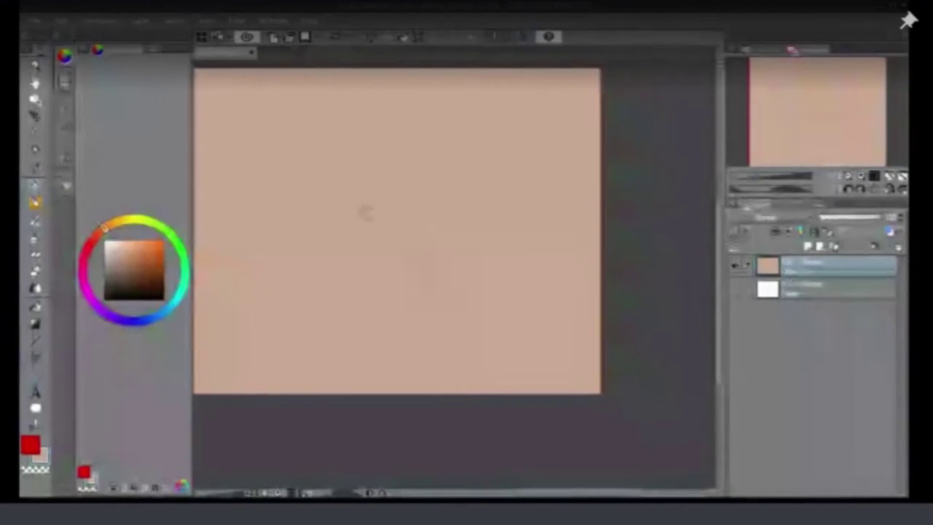
Add a new layer above the peach background layer.
{"action": "key", "text": "ctrl+minus"}
{"action": "key", "text": "ctrl+plus"}
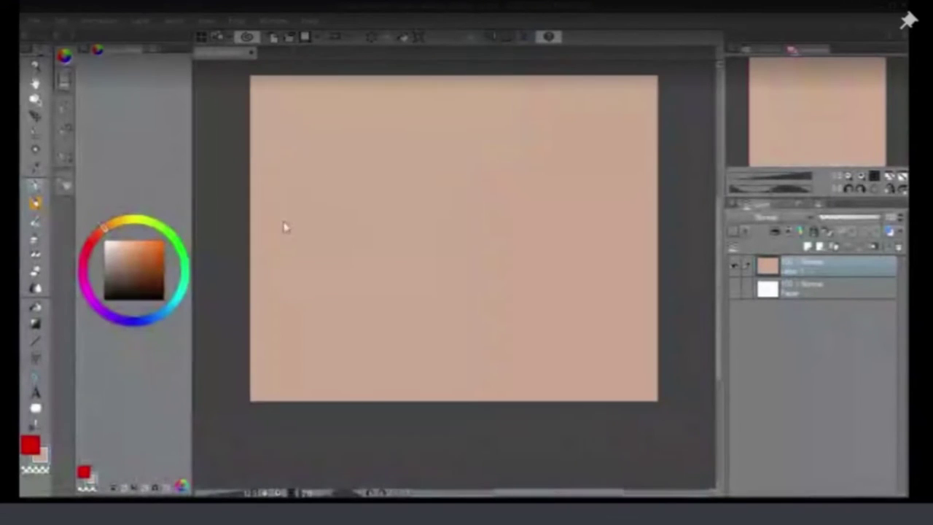
{"action": "left_click", "coordinate": [808, 246]}
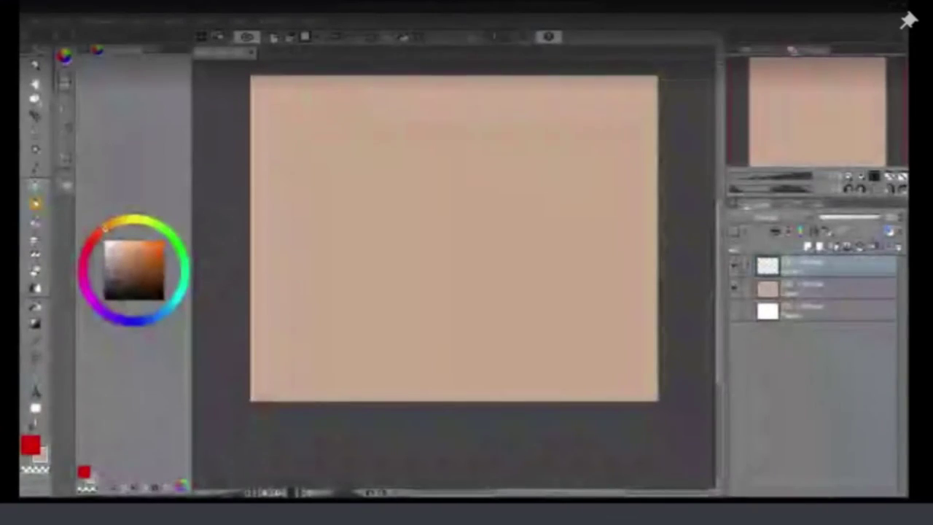
{"action": "left_click_drag", "start_coordinate": [720, 223], "coordinate": [719, 211]}
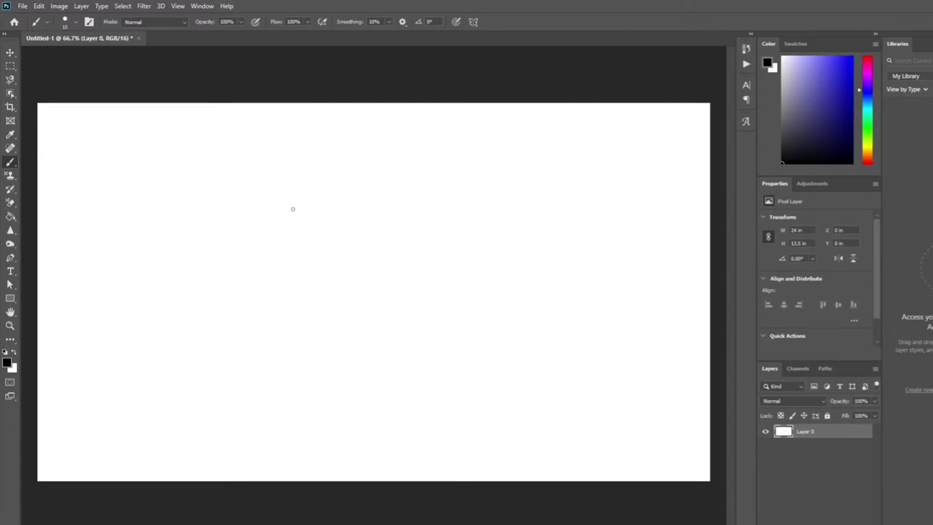
Draw a character's domed head with wide cheeks, an open smiling mouth and one round eye in black.
{"action": "mouse_move", "coordinate": [292, 213]}
{"action": "left_mouse_down"}
{"action": "mouse_move", "coordinate": [309, 166]}
{"action": "mouse_move", "coordinate": [362, 229]}
{"action": "left_mouse_up"}
{"action": "key", "text": "ctrl+z"}
{"action": "mouse_move", "coordinate": [297, 216]}
{"action": "left_mouse_down"}
{"action": "mouse_move", "coordinate": [298, 192]}
{"action": "mouse_move", "coordinate": [330, 153]}
{"action": "mouse_move", "coordinate": [408, 161]}
{"action": "mouse_move", "coordinate": [442, 215]}
{"action": "left_mouse_up"}
{"action": "mouse_move", "coordinate": [325, 219]}
{"action": "left_mouse_down"}
{"action": "mouse_move", "coordinate": [279, 229]}
{"action": "mouse_move", "coordinate": [280, 263]}
{"action": "mouse_move", "coordinate": [328, 292]}
{"action": "mouse_move", "coordinate": [447, 286]}
{"action": "mouse_move", "coordinate": [464, 255]}
{"action": "mouse_move", "coordinate": [455, 219]}
{"action": "mouse_move", "coordinate": [397, 215]}
{"action": "left_mouse_up"}
{"action": "mouse_move", "coordinate": [323, 251]}
{"action": "left_mouse_down"}
{"action": "mouse_move", "coordinate": [394, 256]}
{"action": "mouse_move", "coordinate": [320, 252]}
{"action": "mouse_move", "coordinate": [384, 278]}
{"action": "mouse_move", "coordinate": [399, 259]}
{"action": "left_mouse_up"}
{"action": "mouse_move", "coordinate": [343, 180]}
{"action": "left_mouse_down"}
{"action": "mouse_move", "coordinate": [354, 202]}
{"action": "mouse_move", "coordinate": [344, 180]}
{"action": "left_mouse_up"}
Draw the character's large rounded body below the head and two small feet at the canvas's lower edge.
{"action": "mouse_move", "coordinate": [308, 290]}
{"action": "left_mouse_down"}
{"action": "mouse_move", "coordinate": [273, 299]}
{"action": "mouse_move", "coordinate": [247, 338]}
{"action": "mouse_move", "coordinate": [222, 410]}
{"action": "mouse_move", "coordinate": [235, 428]}
{"action": "left_mouse_up"}
{"action": "mouse_move", "coordinate": [444, 293]}
{"action": "left_mouse_down"}
{"action": "mouse_move", "coordinate": [484, 347]}
{"action": "mouse_move", "coordinate": [487, 407]}
{"action": "mouse_move", "coordinate": [476, 438]}
{"action": "mouse_move", "coordinate": [446, 459]}
{"action": "mouse_move", "coordinate": [367, 472]}
{"action": "mouse_move", "coordinate": [284, 462]}
{"action": "mouse_move", "coordinate": [235, 425]}
{"action": "left_mouse_up"}
{"action": "mouse_move", "coordinate": [284, 463]}
{"action": "left_mouse_down"}
{"action": "mouse_move", "coordinate": [272, 485]}
{"action": "mouse_move", "coordinate": [291, 471]}
{"action": "left_mouse_up"}
{"action": "mouse_move", "coordinate": [425, 473]}
{"action": "left_mouse_down"}
{"action": "mouse_move", "coordinate": [394, 481]}
{"action": "mouse_move", "coordinate": [433, 480]}
{"action": "left_mouse_up"}
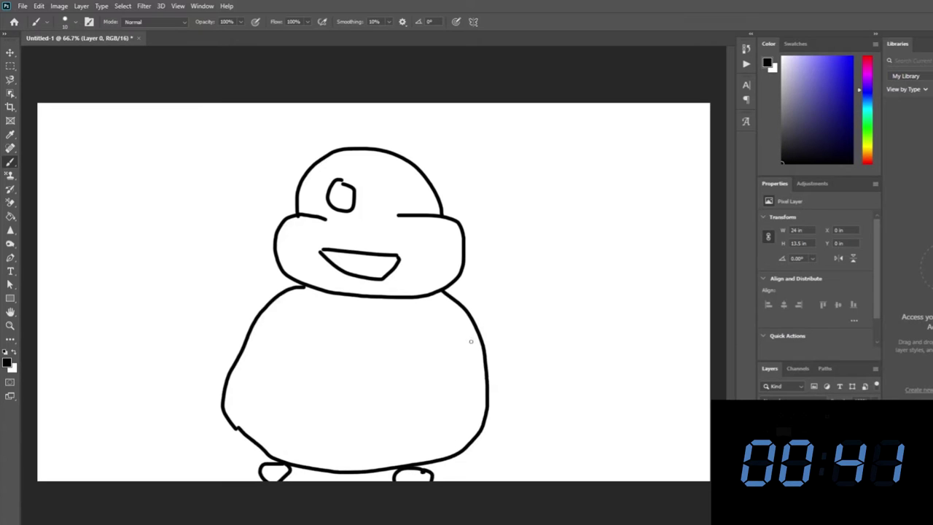
Draw both bent arms reaching into the jacket pockets, and add the jacket's front opening line and a jagged fur collar.
{"action": "mouse_move", "coordinate": [474, 332]}
{"action": "left_mouse_down"}
{"action": "mouse_move", "coordinate": [481, 363]}
{"action": "mouse_move", "coordinate": [438, 395]}
{"action": "left_mouse_up"}
{"action": "mouse_move", "coordinate": [462, 313]}
{"action": "left_mouse_down"}
{"action": "mouse_move", "coordinate": [500, 309]}
{"action": "mouse_move", "coordinate": [533, 364]}
{"action": "mouse_move", "coordinate": [449, 406]}
{"action": "mouse_move", "coordinate": [428, 385]}
{"action": "mouse_move", "coordinate": [452, 425]}
{"action": "left_mouse_up"}
{"action": "mouse_move", "coordinate": [267, 308]}
{"action": "left_mouse_down"}
{"action": "mouse_move", "coordinate": [247, 309]}
{"action": "mouse_move", "coordinate": [277, 396]}
{"action": "mouse_move", "coordinate": [295, 401]}
{"action": "left_mouse_up"}
{"action": "mouse_move", "coordinate": [271, 328]}
{"action": "left_mouse_down"}
{"action": "mouse_move", "coordinate": [259, 369]}
{"action": "mouse_move", "coordinate": [289, 374]}
{"action": "mouse_move", "coordinate": [317, 409]}
{"action": "left_mouse_up"}
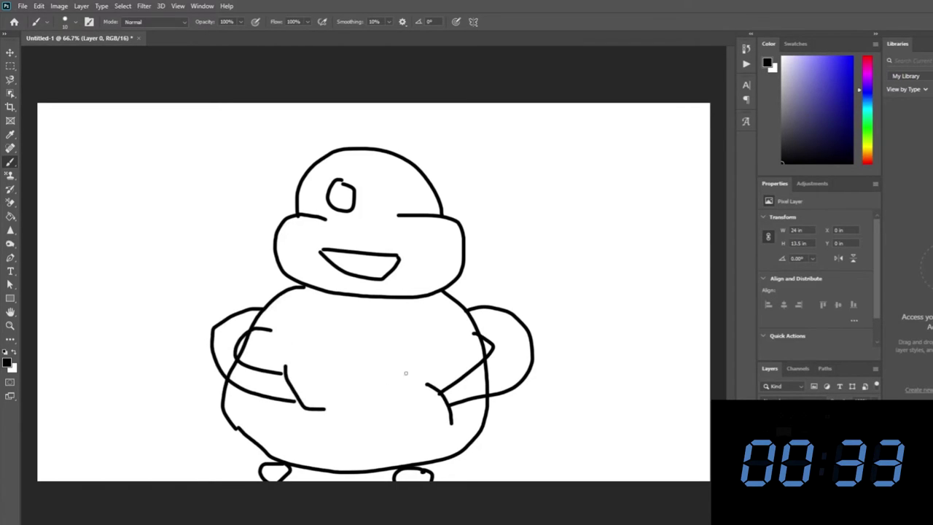
{"action": "mouse_move", "coordinate": [274, 297]}
{"action": "left_mouse_down"}
{"action": "mouse_move", "coordinate": [272, 293]}
{"action": "mouse_move", "coordinate": [291, 288]}
{"action": "mouse_move", "coordinate": [292, 305]}
{"action": "mouse_move", "coordinate": [358, 319]}
{"action": "mouse_move", "coordinate": [355, 452]}
{"action": "left_mouse_up"}
{"action": "mouse_move", "coordinate": [357, 319]}
{"action": "left_mouse_down"}
{"action": "mouse_move", "coordinate": [430, 321]}
{"action": "mouse_move", "coordinate": [455, 277]}
{"action": "left_mouse_up"}
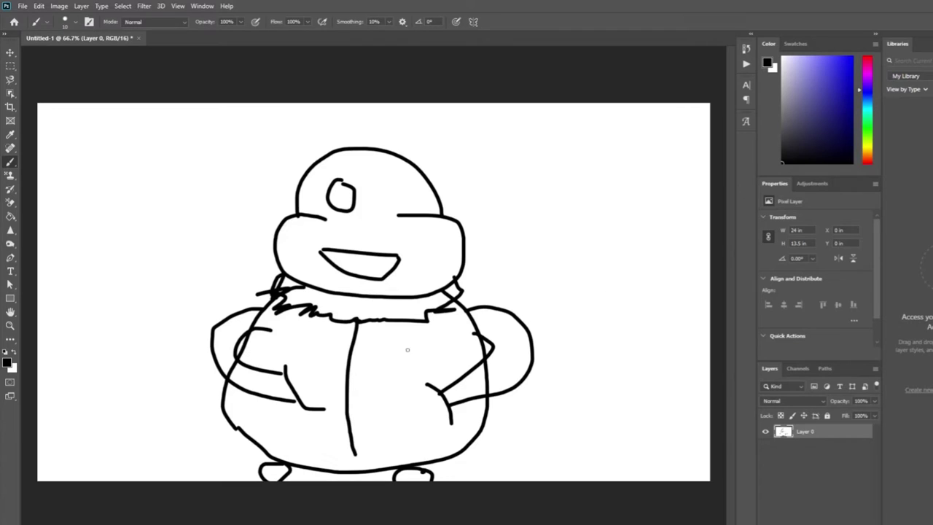
Draw the character's second eye in bright blue and restore the default drawing colours.
{"action": "left_click", "coordinate": [852, 56]}
{"action": "left_click_drag", "start_coordinate": [395, 182], "coordinate": [385, 186]}
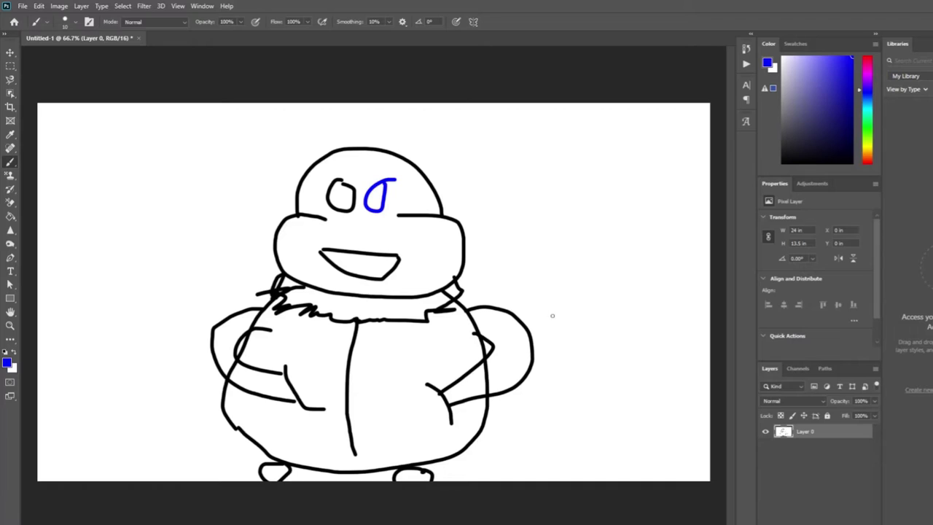
{"action": "key", "text": "d"}
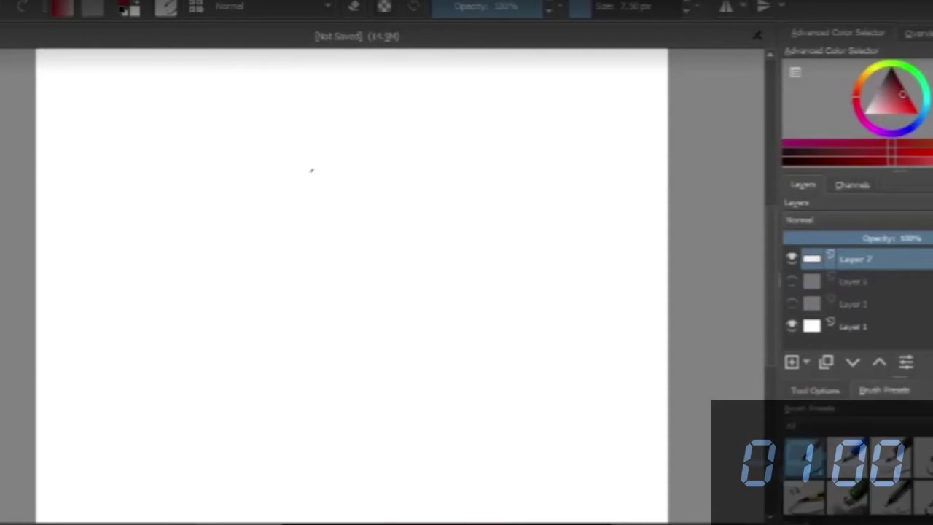
In Krita, draw the side of a bear's head, its rounded muzzle and the outline of a small nose in dark red.
{"action": "mouse_move", "coordinate": [311, 169]}
{"action": "left_mouse_down"}
{"action": "mouse_move", "coordinate": [293, 242]}
{"action": "mouse_move", "coordinate": [335, 277]}
{"action": "left_mouse_up"}
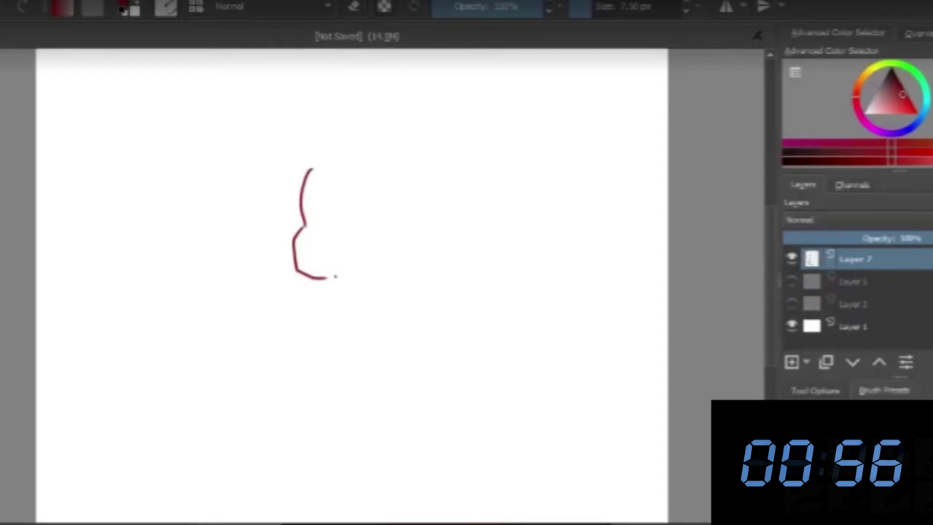
{"action": "left_click_drag", "start_coordinate": [328, 276], "coordinate": [388, 253]}
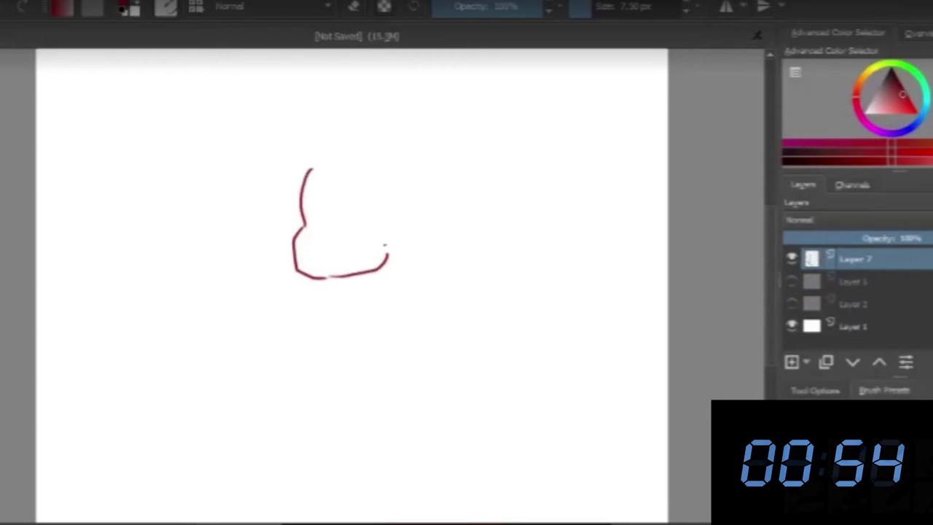
{"action": "mouse_move", "coordinate": [317, 236]}
{"action": "left_mouse_down"}
{"action": "mouse_move", "coordinate": [335, 236]}
{"action": "mouse_move", "coordinate": [318, 245]}
{"action": "left_mouse_up"}
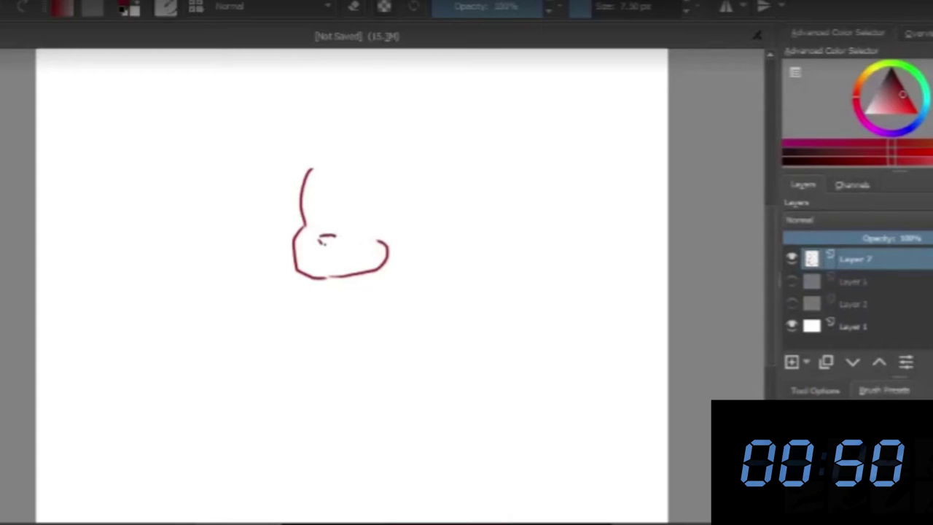
Shade the bear's nose with a muted pink and set the brush colour back to dark red.
{"action": "right_click", "coordinate": [321, 242]}
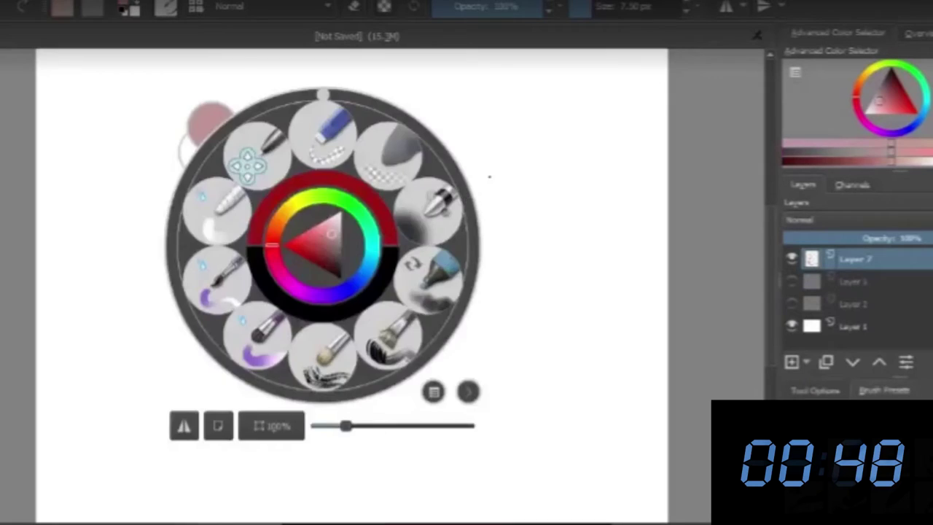
{"action": "left_click", "coordinate": [304, 264]}
{"action": "left_click_drag", "start_coordinate": [320, 240], "coordinate": [333, 237]}
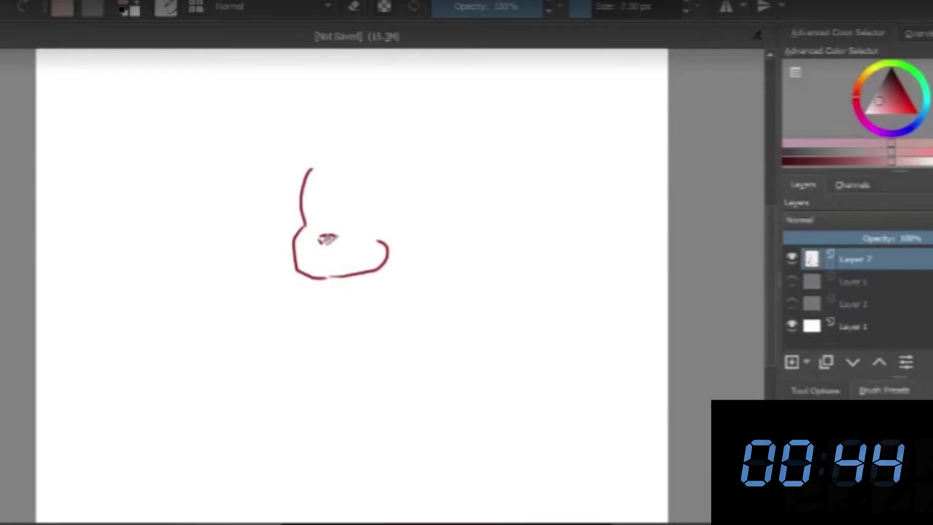
{"action": "left_click", "coordinate": [902, 95]}
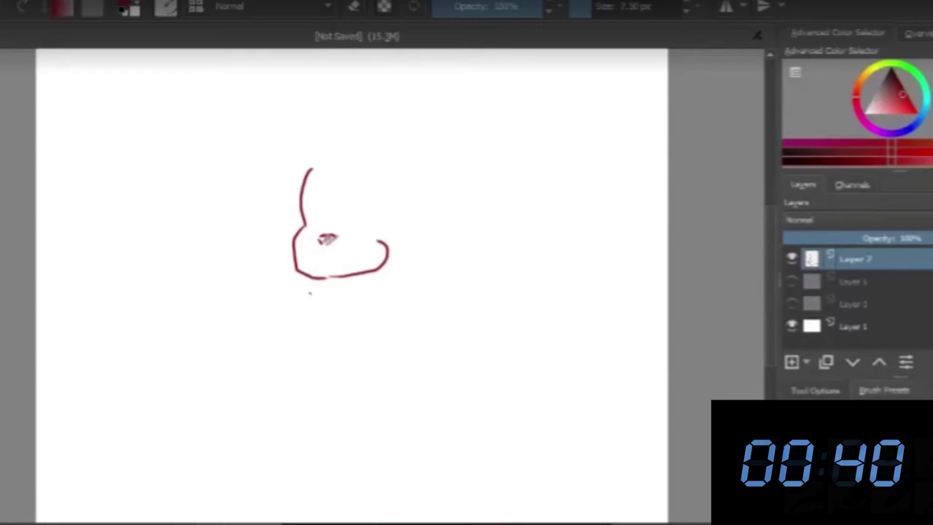
Draw the bear's open lower jaw beneath the muzzle, with an inner mouth line and small teeth.
{"action": "mouse_move", "coordinate": [305, 284]}
{"action": "left_mouse_down"}
{"action": "mouse_move", "coordinate": [325, 304]}
{"action": "mouse_move", "coordinate": [404, 276]}
{"action": "left_mouse_up"}
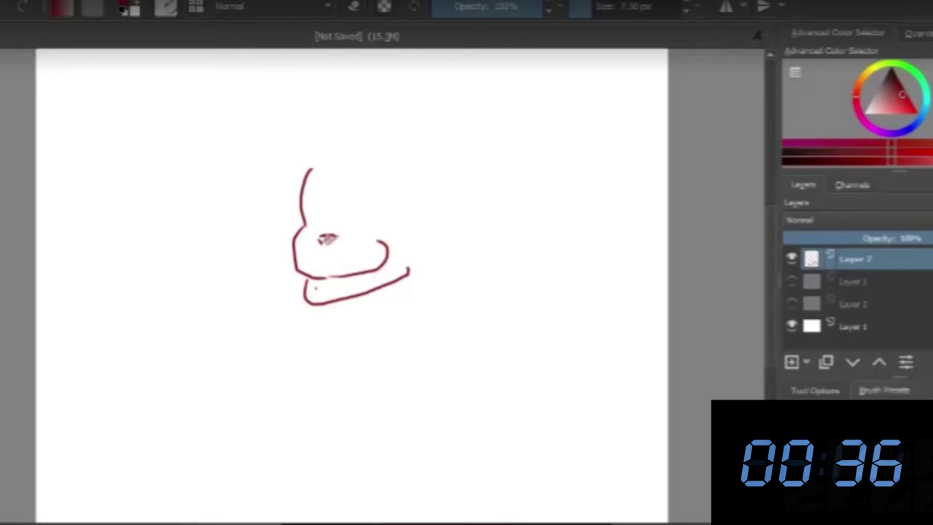
{"action": "mouse_move", "coordinate": [315, 290]}
{"action": "left_mouse_down"}
{"action": "mouse_move", "coordinate": [320, 299]}
{"action": "mouse_move", "coordinate": [401, 269]}
{"action": "left_mouse_up"}
{"action": "left_click_drag", "start_coordinate": [318, 290], "coordinate": [349, 283]}
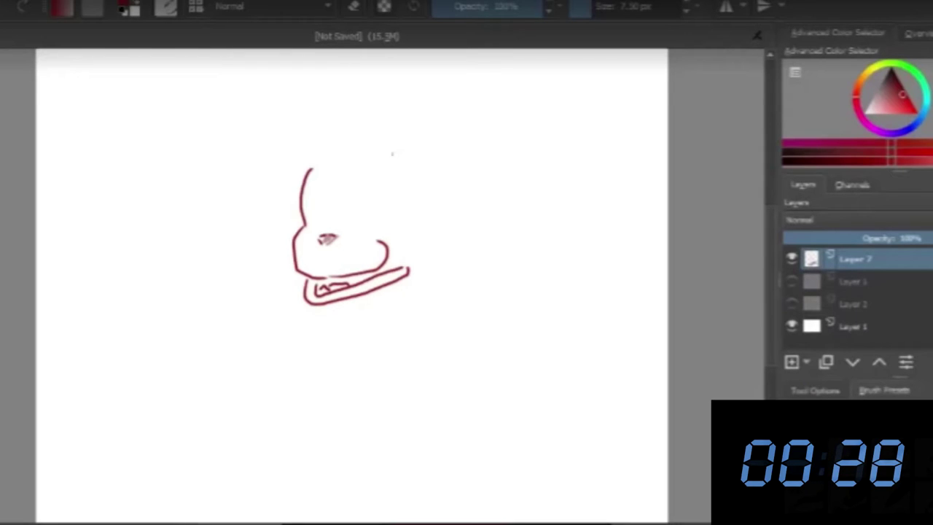
Add the bear's two round ears, small top hat, far side of the head and two oval eyes.
{"action": "mouse_move", "coordinate": [310, 151]}
{"action": "left_mouse_down"}
{"action": "mouse_move", "coordinate": [296, 148]}
{"action": "mouse_move", "coordinate": [310, 169]}
{"action": "left_mouse_up"}
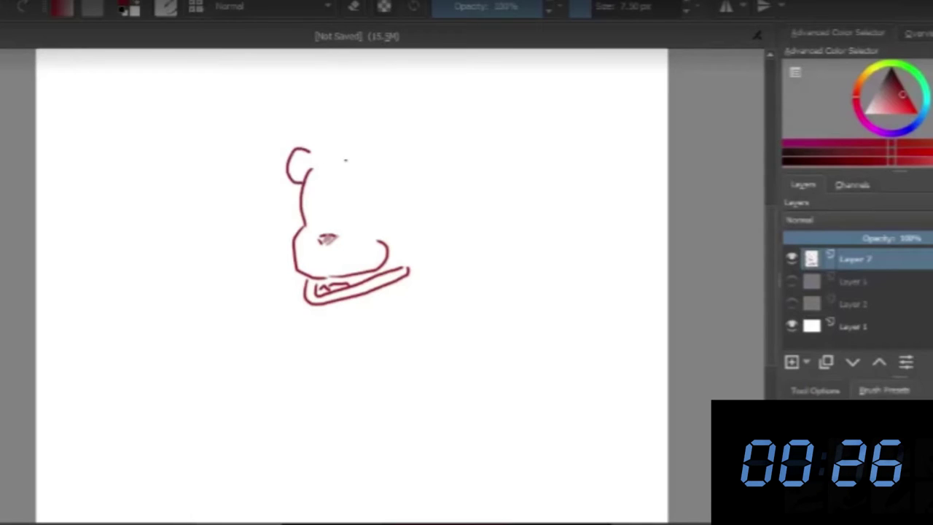
{"action": "mouse_move", "coordinate": [374, 154]}
{"action": "left_mouse_down"}
{"action": "mouse_move", "coordinate": [339, 155]}
{"action": "mouse_move", "coordinate": [370, 123]}
{"action": "mouse_move", "coordinate": [372, 156]}
{"action": "mouse_move", "coordinate": [419, 171]}
{"action": "mouse_move", "coordinate": [398, 227]}
{"action": "left_mouse_up"}
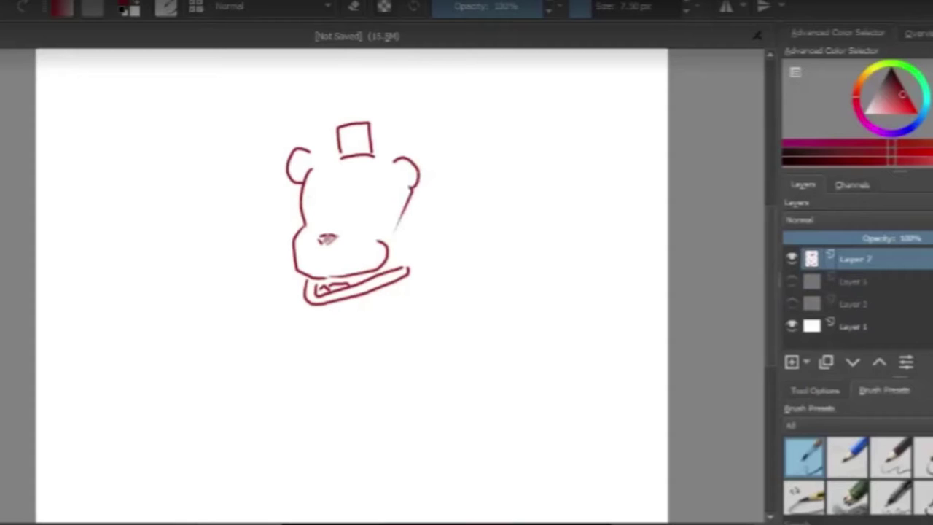
{"action": "mouse_move", "coordinate": [318, 197]}
{"action": "left_mouse_down"}
{"action": "mouse_move", "coordinate": [315, 216]}
{"action": "mouse_move", "coordinate": [325, 197]}
{"action": "mouse_move", "coordinate": [358, 219]}
{"action": "mouse_move", "coordinate": [366, 200]}
{"action": "left_mouse_up"}
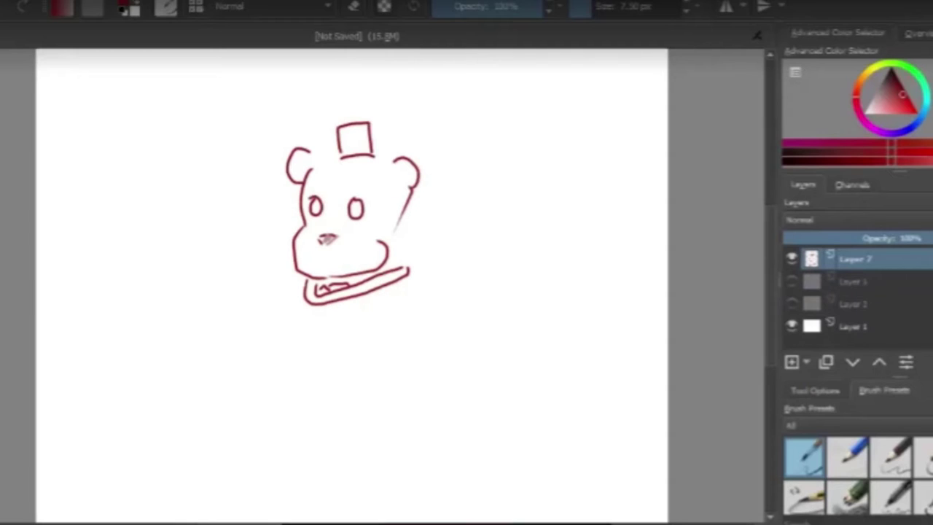
{"action": "left_click_drag", "start_coordinate": [322, 250], "coordinate": [328, 287]}
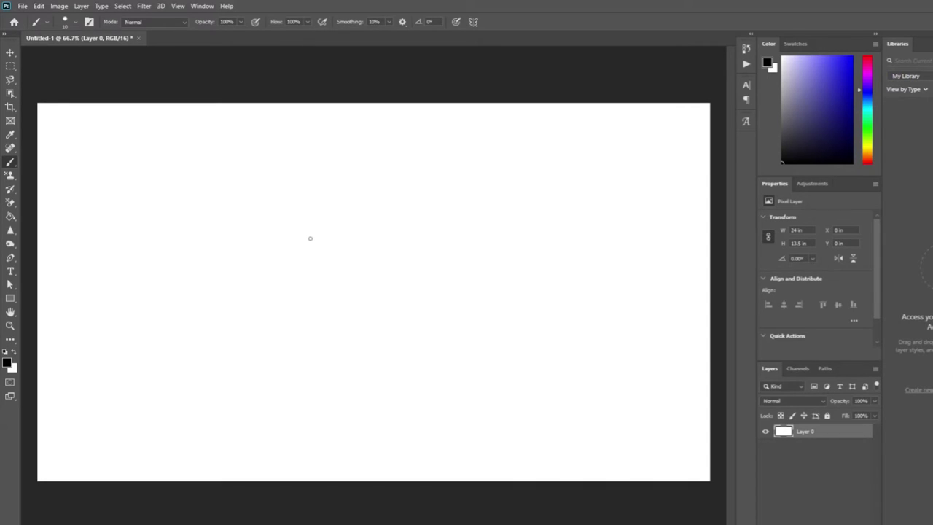
Switch to Photoshop and draw a robot's tall domed body in black, with two rounded legs ending in triangular feet.
{"action": "mouse_move", "coordinate": [298, 252]}
{"action": "left_mouse_down"}
{"action": "mouse_move", "coordinate": [323, 201]}
{"action": "mouse_move", "coordinate": [370, 190]}
{"action": "mouse_move", "coordinate": [406, 206]}
{"action": "mouse_move", "coordinate": [426, 330]}
{"action": "mouse_move", "coordinate": [427, 414]}
{"action": "mouse_move", "coordinate": [410, 430]}
{"action": "mouse_move", "coordinate": [340, 424]}
{"action": "mouse_move", "coordinate": [283, 398]}
{"action": "mouse_move", "coordinate": [281, 320]}
{"action": "mouse_move", "coordinate": [298, 246]}
{"action": "left_mouse_up"}
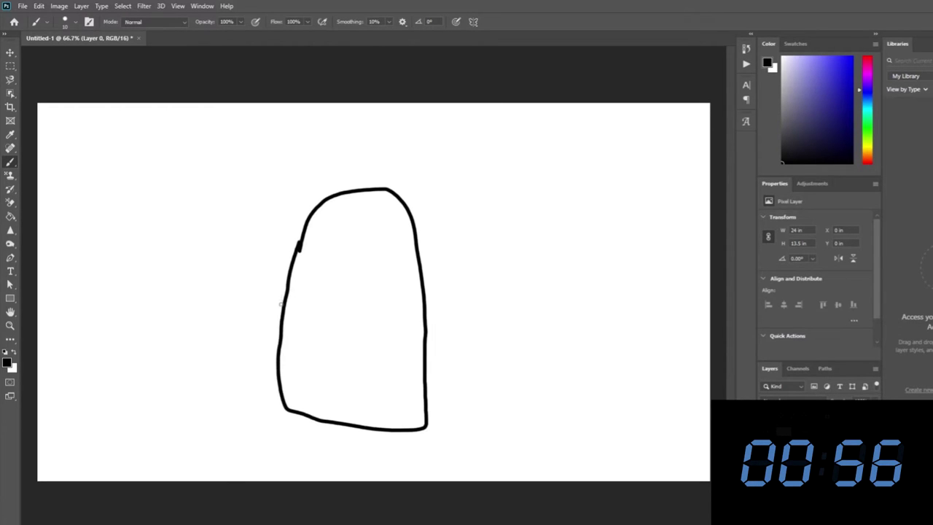
{"action": "mouse_move", "coordinate": [286, 295]}
{"action": "left_mouse_down"}
{"action": "mouse_move", "coordinate": [253, 282]}
{"action": "mouse_move", "coordinate": [237, 348]}
{"action": "mouse_move", "coordinate": [238, 443]}
{"action": "left_mouse_up"}
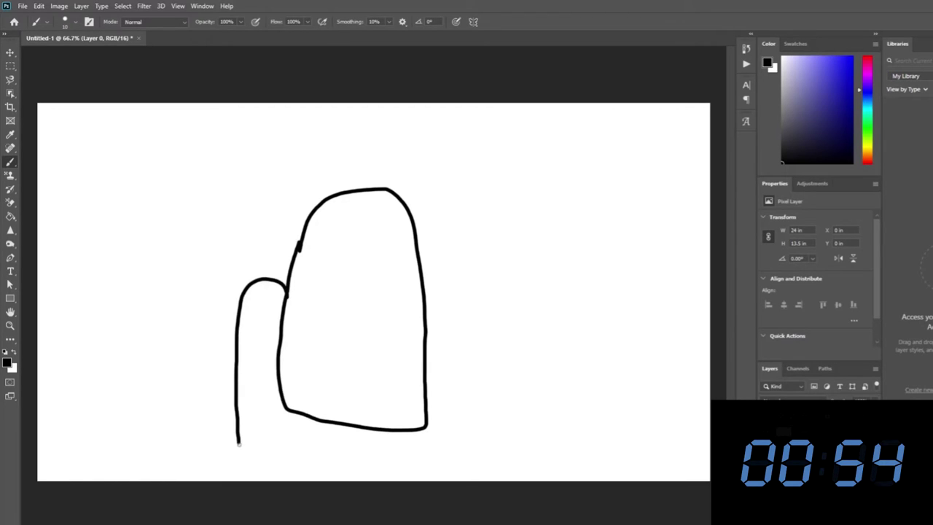
{"action": "mouse_move", "coordinate": [285, 290]}
{"action": "left_mouse_down"}
{"action": "mouse_move", "coordinate": [296, 349]}
{"action": "mouse_move", "coordinate": [286, 439]}
{"action": "mouse_move", "coordinate": [245, 442]}
{"action": "mouse_move", "coordinate": [269, 425]}
{"action": "mouse_move", "coordinate": [305, 464]}
{"action": "mouse_move", "coordinate": [220, 461]}
{"action": "mouse_move", "coordinate": [238, 443]}
{"action": "left_mouse_up"}
{"action": "mouse_move", "coordinate": [399, 305]}
{"action": "left_mouse_down"}
{"action": "mouse_move", "coordinate": [421, 266]}
{"action": "mouse_move", "coordinate": [459, 291]}
{"action": "mouse_move", "coordinate": [455, 451]}
{"action": "left_mouse_up"}
{"action": "mouse_move", "coordinate": [401, 290]}
{"action": "left_mouse_down"}
{"action": "mouse_move", "coordinate": [398, 425]}
{"action": "mouse_move", "coordinate": [421, 407]}
{"action": "mouse_move", "coordinate": [464, 469]}
{"action": "mouse_move", "coordinate": [388, 456]}
{"action": "left_mouse_up"}
{"action": "left_click_drag", "start_coordinate": [398, 412], "coordinate": [400, 436]}
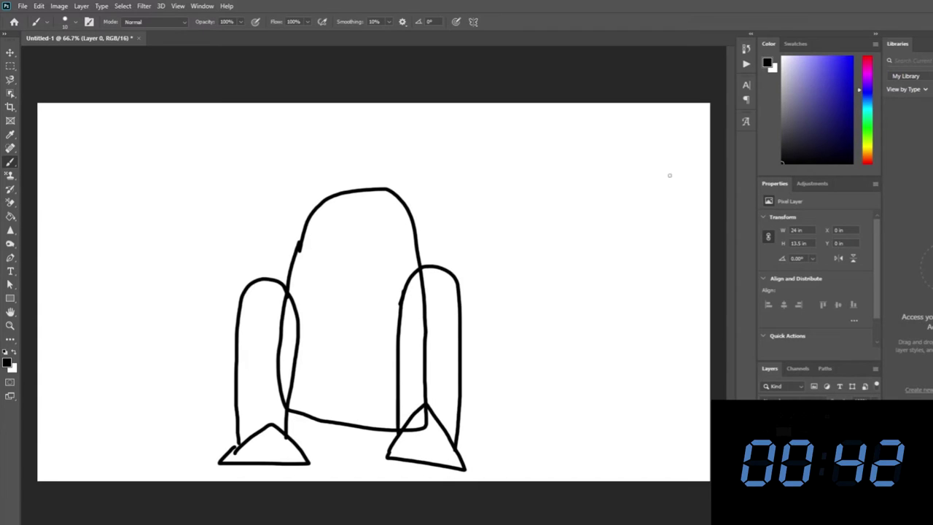
In bright blue, add a circle on the robot's dome, two upper body stripes and accent lines on the right leg and foot.
{"action": "left_click", "coordinate": [851, 58]}
{"action": "left_click_drag", "start_coordinate": [311, 253], "coordinate": [401, 254]}
{"action": "left_click_drag", "start_coordinate": [328, 281], "coordinate": [381, 279]}
{"action": "mouse_move", "coordinate": [381, 216]}
{"action": "left_mouse_down"}
{"action": "mouse_move", "coordinate": [381, 237]}
{"action": "mouse_move", "coordinate": [386, 217]}
{"action": "left_mouse_up"}
{"action": "mouse_move", "coordinate": [416, 313]}
{"action": "left_mouse_down"}
{"action": "mouse_move", "coordinate": [426, 285]}
{"action": "mouse_move", "coordinate": [455, 291]}
{"action": "mouse_move", "coordinate": [453, 321]}
{"action": "mouse_move", "coordinate": [411, 329]}
{"action": "mouse_move", "coordinate": [412, 383]}
{"action": "left_mouse_up"}
{"action": "mouse_move", "coordinate": [449, 341]}
{"action": "left_mouse_down"}
{"action": "mouse_move", "coordinate": [447, 395]}
{"action": "mouse_move", "coordinate": [410, 453]}
{"action": "mouse_move", "coordinate": [440, 456]}
{"action": "mouse_move", "coordinate": [428, 416]}
{"action": "left_mouse_up"}
Add blue accents to the robot's left foot and leg, and draw two horizontal lines on the lower body.
{"action": "mouse_move", "coordinate": [275, 437]}
{"action": "left_mouse_down"}
{"action": "mouse_move", "coordinate": [282, 453]}
{"action": "mouse_move", "coordinate": [275, 435]}
{"action": "left_mouse_up"}
{"action": "left_click_drag", "start_coordinate": [254, 306], "coordinate": [250, 419]}
{"action": "left_click_drag", "start_coordinate": [292, 315], "coordinate": [289, 411]}
{"action": "mouse_move", "coordinate": [261, 307]}
{"action": "left_mouse_down"}
{"action": "mouse_move", "coordinate": [267, 297]}
{"action": "mouse_move", "coordinate": [284, 319]}
{"action": "mouse_move", "coordinate": [396, 331]}
{"action": "left_mouse_up"}
{"action": "left_click_drag", "start_coordinate": [351, 358], "coordinate": [381, 358]}
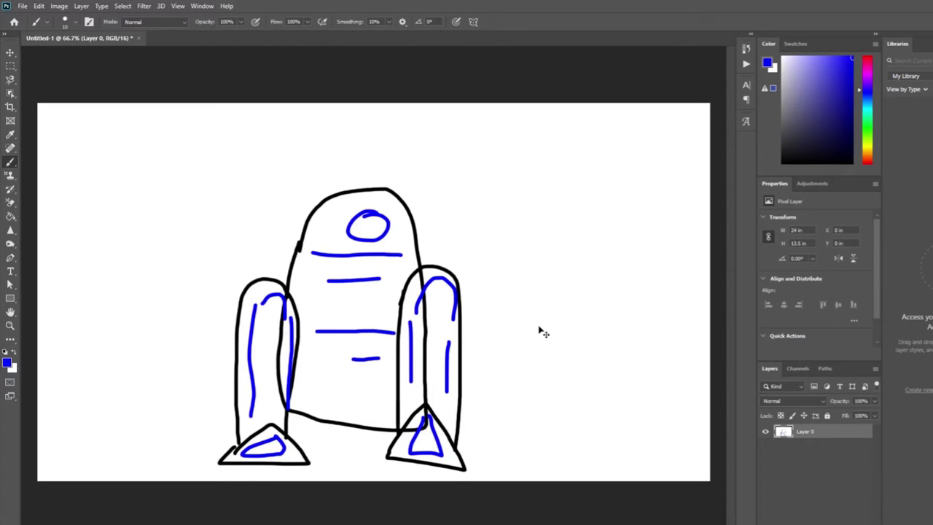
Undo every stroke of the robot drawing to clear the canvas and restore the default drawing colours.
{"action": "key", "text": "ctrl+z"}
{"action": "key", "text": "ctrl+z"}
{"action": "key", "text": "ctrl+z"}
{"action": "key", "text": "ctrl+z"}
{"action": "key", "text": "ctrl+z"}
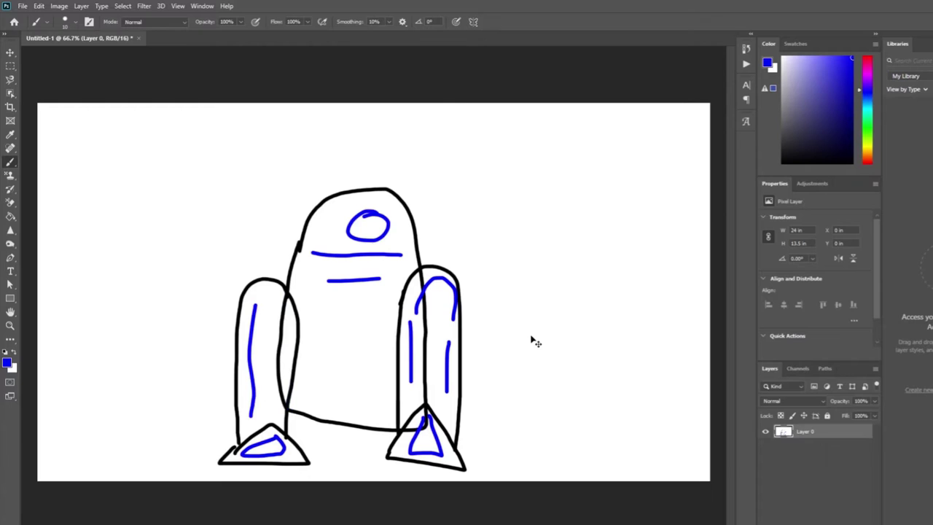
{"action": "key", "text": "ctrl+z"}
{"action": "key", "text": "ctrl+z"}
{"action": "key", "text": "ctrl+z"}
{"action": "key", "text": "ctrl+z"}
{"action": "key", "text": "ctrl+z"}
{"action": "key", "text": "ctrl+z"}
{"action": "key", "text": "ctrl+z"}
{"action": "key", "text": "ctrl+z"}
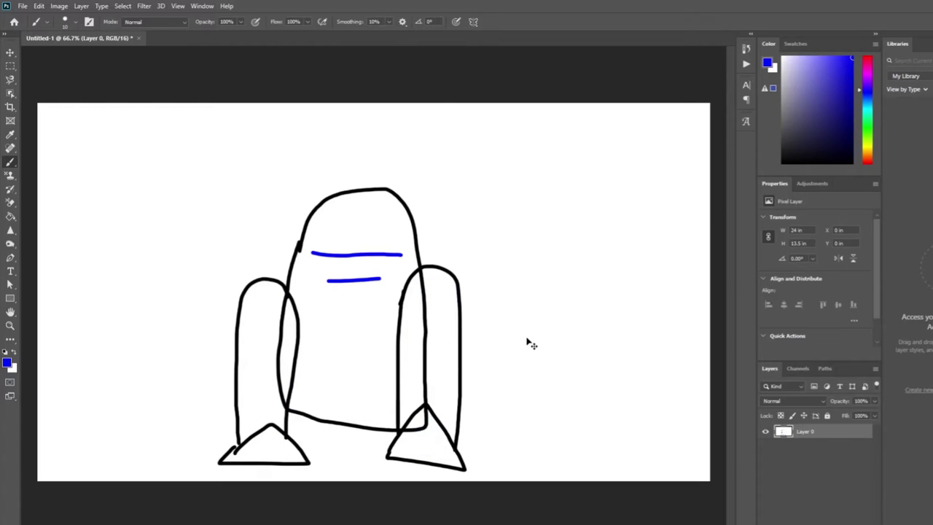
{"action": "key", "text": "ctrl+z"}
{"action": "key", "text": "ctrl+z"}
{"action": "key", "text": "ctrl+z"}
{"action": "key", "text": "ctrl+z"}
{"action": "key", "text": "ctrl+z"}
{"action": "key", "text": "ctrl+z"}
{"action": "key", "text": "ctrl+z"}
{"action": "key", "text": "ctrl+z"}
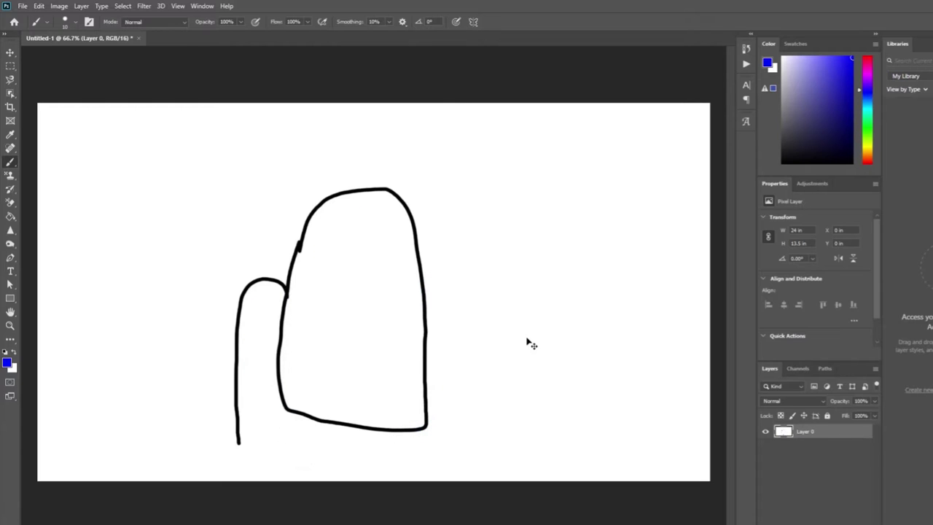
{"action": "key", "text": "ctrl+z"}
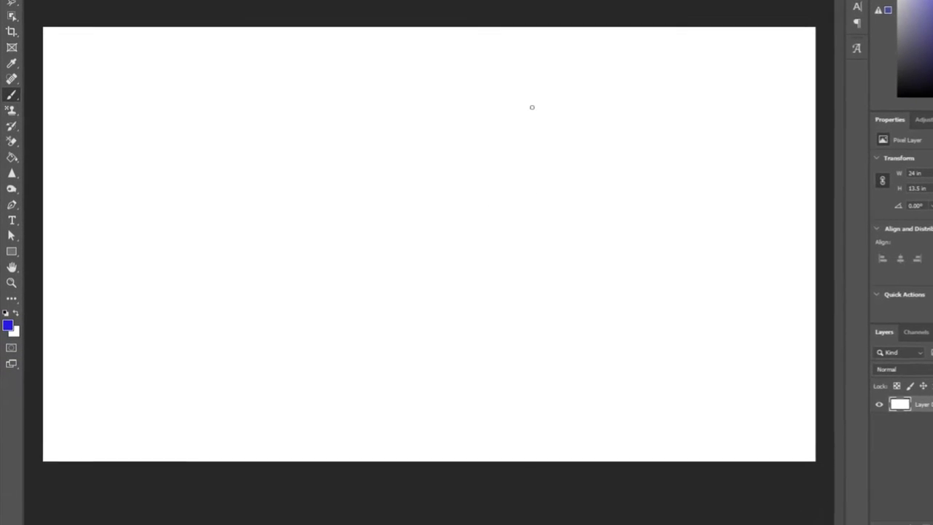
{"action": "key", "text": "d"}
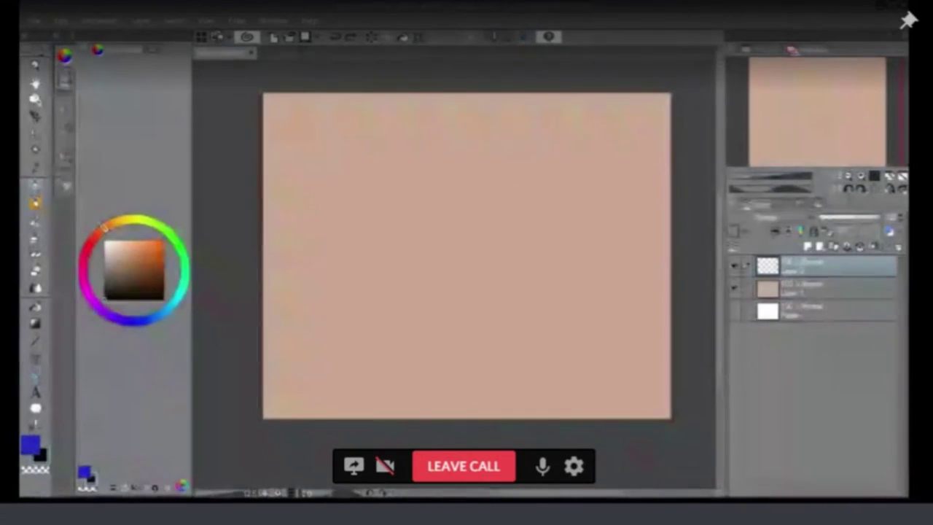
Switch to Clip Studio Paint, set the main colour to black and draw the side of a face and one round eye.
{"action": "left_click", "coordinate": [32, 448]}
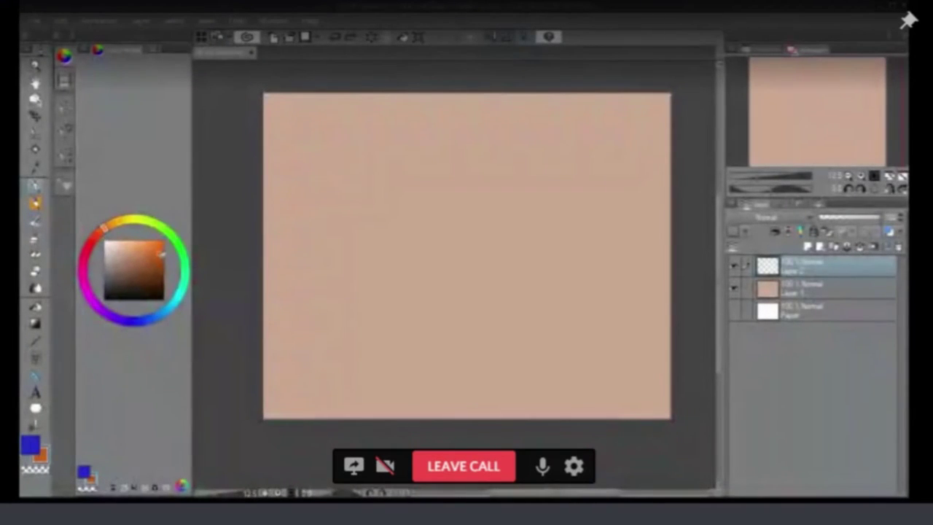
{"action": "left_click_drag", "start_coordinate": [122, 264], "coordinate": [104, 299]}
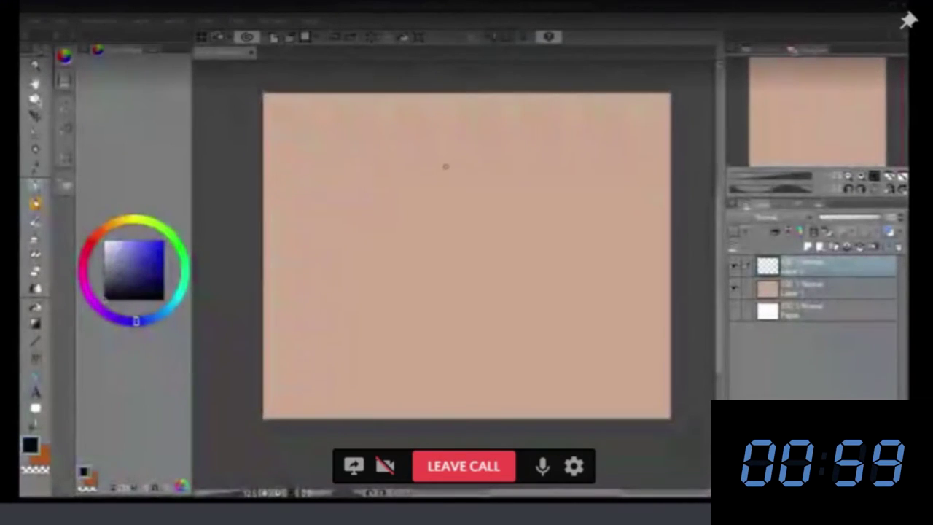
{"action": "left_click_drag", "start_coordinate": [403, 187], "coordinate": [404, 210]}
{"action": "mouse_move", "coordinate": [402, 177]}
{"action": "left_mouse_down"}
{"action": "mouse_move", "coordinate": [410, 213]}
{"action": "mouse_move", "coordinate": [457, 188]}
{"action": "mouse_move", "coordinate": [446, 212]}
{"action": "left_mouse_up"}
Draw the face's rounded jaw and opposite cheek, and add a stroke inside the face beside the eye.
{"action": "mouse_move", "coordinate": [404, 235]}
{"action": "left_mouse_down"}
{"action": "mouse_move", "coordinate": [407, 254]}
{"action": "mouse_move", "coordinate": [425, 267]}
{"action": "left_mouse_up"}
{"action": "key", "text": "ctrl+z"}
{"action": "left_click_drag", "start_coordinate": [405, 232], "coordinate": [448, 280]}
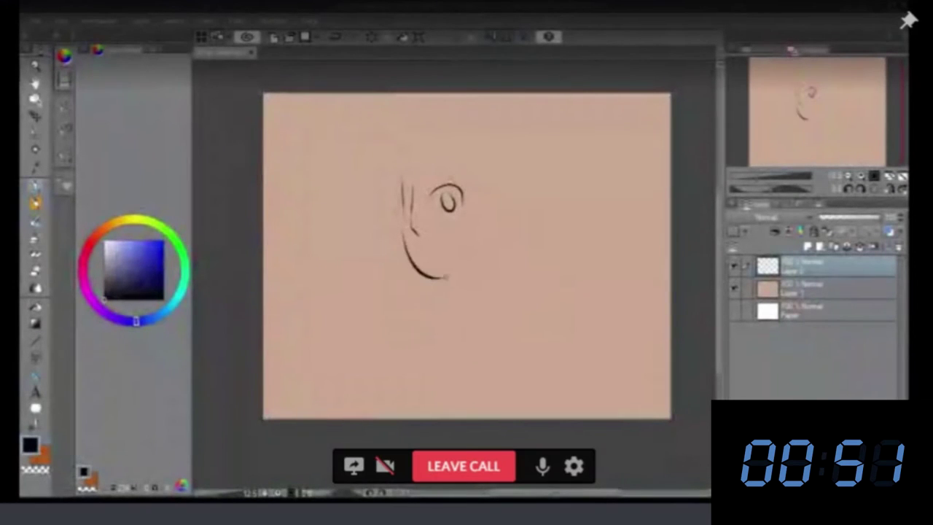
{"action": "mouse_move", "coordinate": [501, 176]}
{"action": "left_mouse_down"}
{"action": "mouse_move", "coordinate": [505, 232]}
{"action": "mouse_move", "coordinate": [460, 274]}
{"action": "left_mouse_up"}
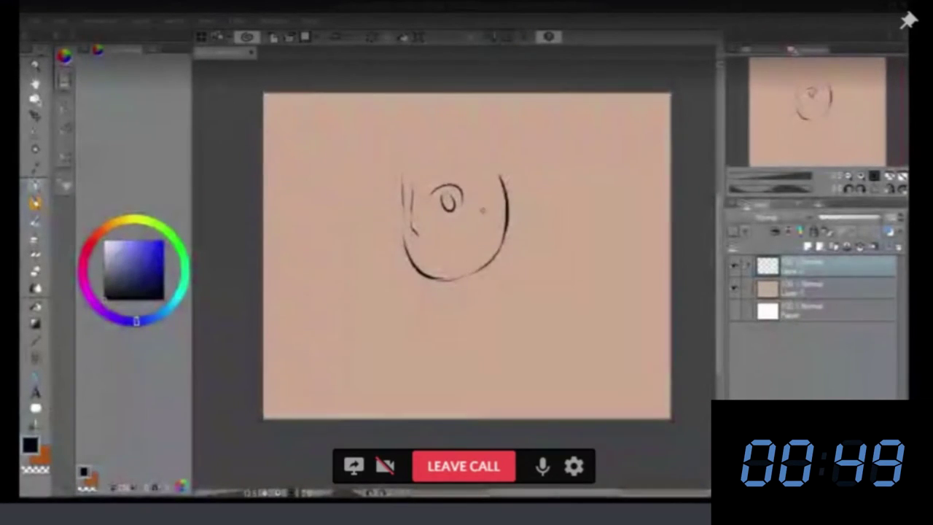
{"action": "left_click_drag", "start_coordinate": [485, 201], "coordinate": [489, 228]}
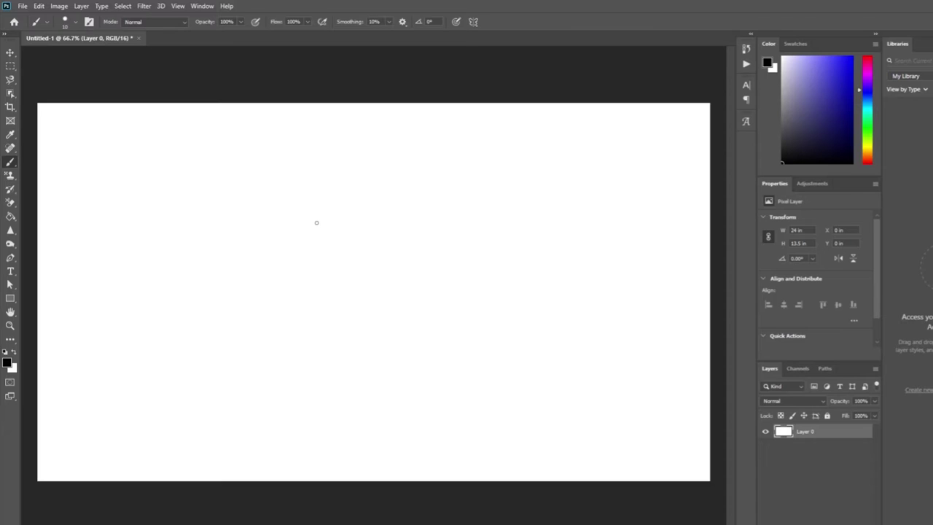
Switch to Photoshop, draw a face's jaw outline in orange and add hair with a jagged fringe over it in black.
{"action": "left_click_drag", "start_coordinate": [868, 151], "coordinate": [873, 156]}
{"action": "left_click", "coordinate": [851, 58]}
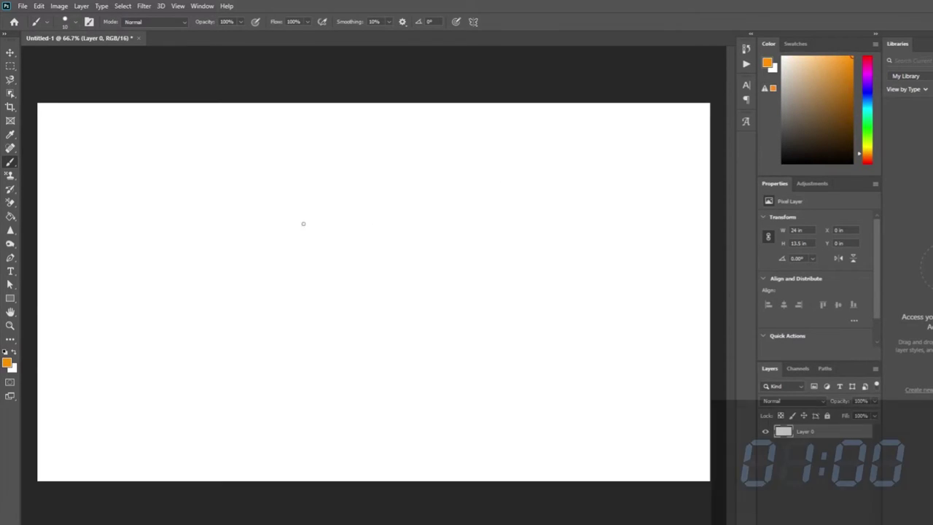
{"action": "mouse_move", "coordinate": [266, 211]}
{"action": "left_mouse_down"}
{"action": "mouse_move", "coordinate": [273, 281]}
{"action": "mouse_move", "coordinate": [310, 327]}
{"action": "mouse_move", "coordinate": [355, 337]}
{"action": "mouse_move", "coordinate": [396, 301]}
{"action": "mouse_move", "coordinate": [452, 195]}
{"action": "left_mouse_up"}
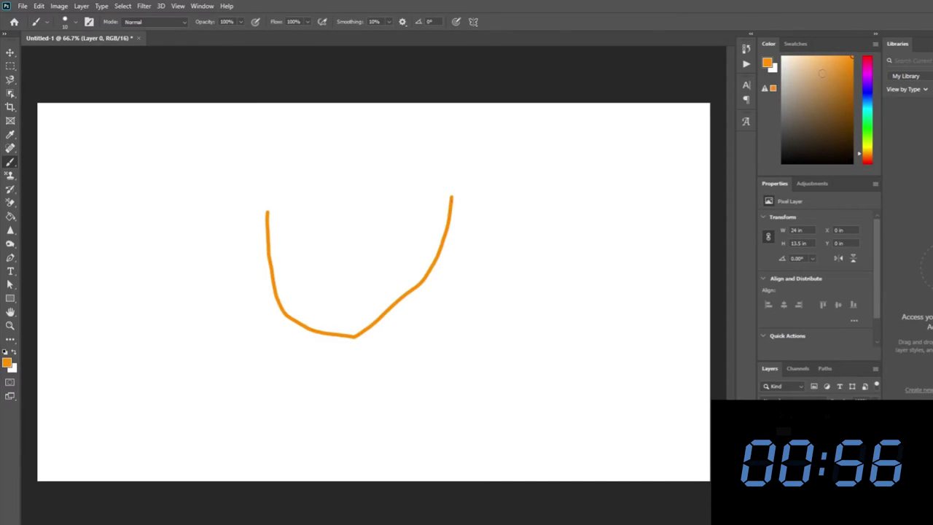
{"action": "left_click", "coordinate": [783, 162]}
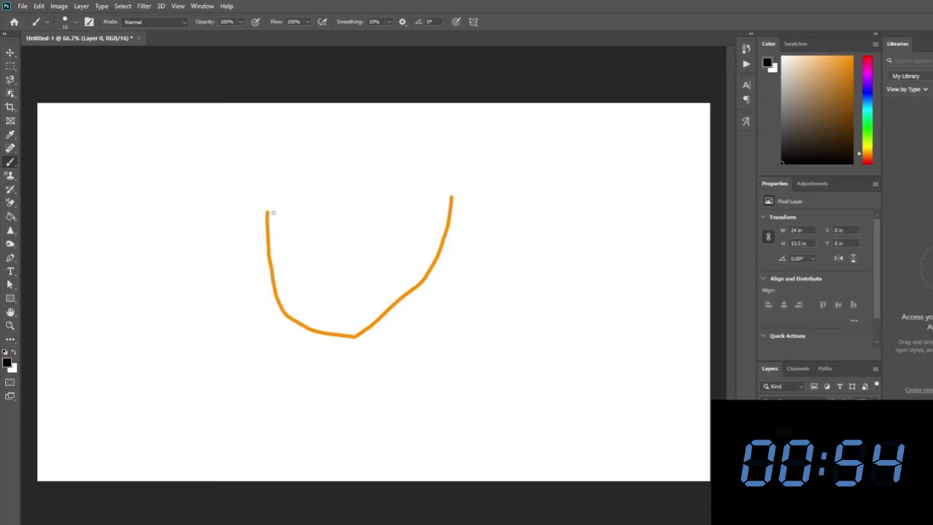
{"action": "mouse_move", "coordinate": [252, 180]}
{"action": "left_mouse_down"}
{"action": "mouse_move", "coordinate": [236, 210]}
{"action": "mouse_move", "coordinate": [240, 234]}
{"action": "mouse_move", "coordinate": [277, 181]}
{"action": "mouse_move", "coordinate": [270, 219]}
{"action": "mouse_move", "coordinate": [290, 187]}
{"action": "mouse_move", "coordinate": [368, 192]}
{"action": "mouse_move", "coordinate": [380, 208]}
{"action": "mouse_move", "coordinate": [444, 186]}
{"action": "mouse_move", "coordinate": [437, 255]}
{"action": "mouse_move", "coordinate": [468, 196]}
{"action": "mouse_move", "coordinate": [464, 158]}
{"action": "mouse_move", "coordinate": [326, 151]}
{"action": "mouse_move", "coordinate": [248, 178]}
{"action": "mouse_move", "coordinate": [342, 148]}
{"action": "mouse_move", "coordinate": [433, 148]}
{"action": "mouse_move", "coordinate": [479, 193]}
{"action": "mouse_move", "coordinate": [452, 172]}
{"action": "mouse_move", "coordinate": [244, 198]}
{"action": "mouse_move", "coordinate": [279, 172]}
{"action": "mouse_move", "coordinate": [318, 167]}
{"action": "mouse_move", "coordinate": [450, 188]}
{"action": "left_mouse_up"}
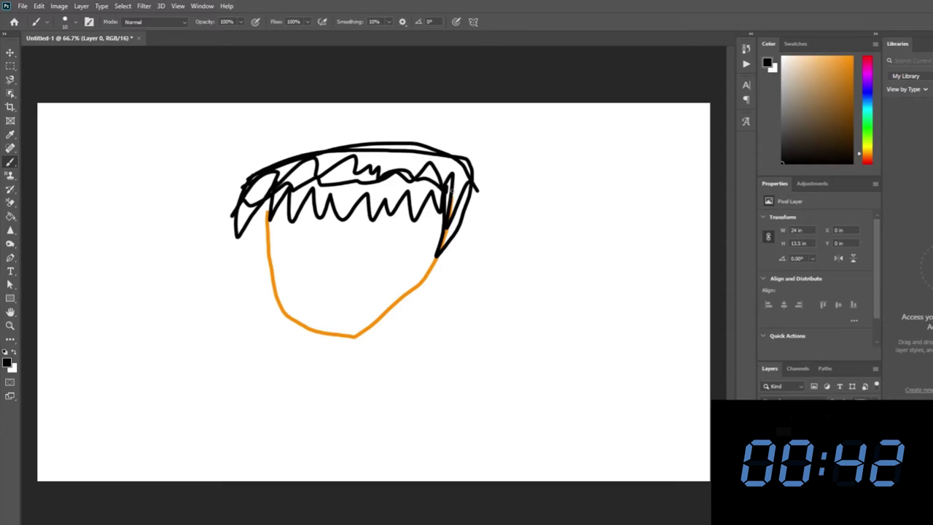
Draw one eye on the face as a small black oval with a bright blue ring around it.
{"action": "left_click", "coordinate": [868, 91]}
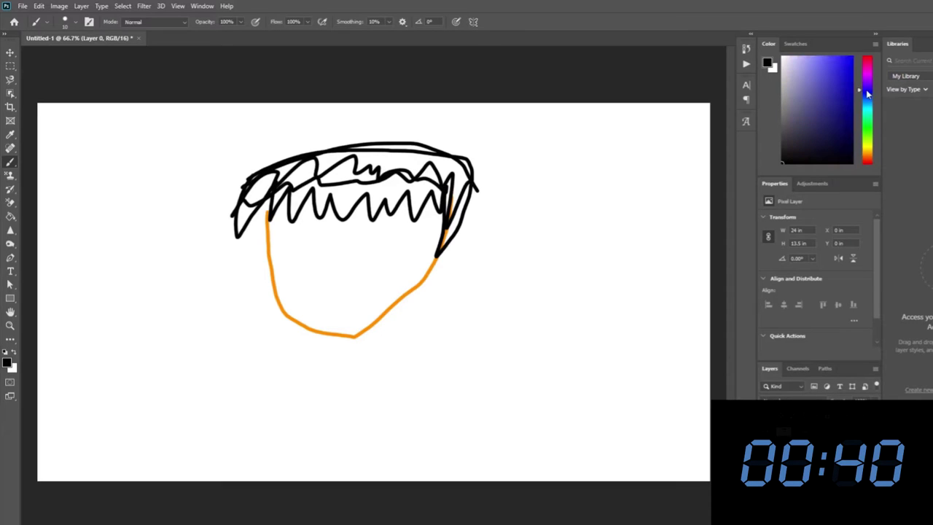
{"action": "mouse_move", "coordinate": [301, 242]}
{"action": "left_mouse_down"}
{"action": "mouse_move", "coordinate": [298, 268]}
{"action": "mouse_move", "coordinate": [302, 240]}
{"action": "left_mouse_up"}
{"action": "left_click_drag", "start_coordinate": [807, 110], "coordinate": [853, 57]}
{"action": "mouse_move", "coordinate": [310, 248]}
{"action": "left_mouse_down"}
{"action": "mouse_move", "coordinate": [294, 274]}
{"action": "mouse_move", "coordinate": [315, 247]}
{"action": "left_mouse_up"}
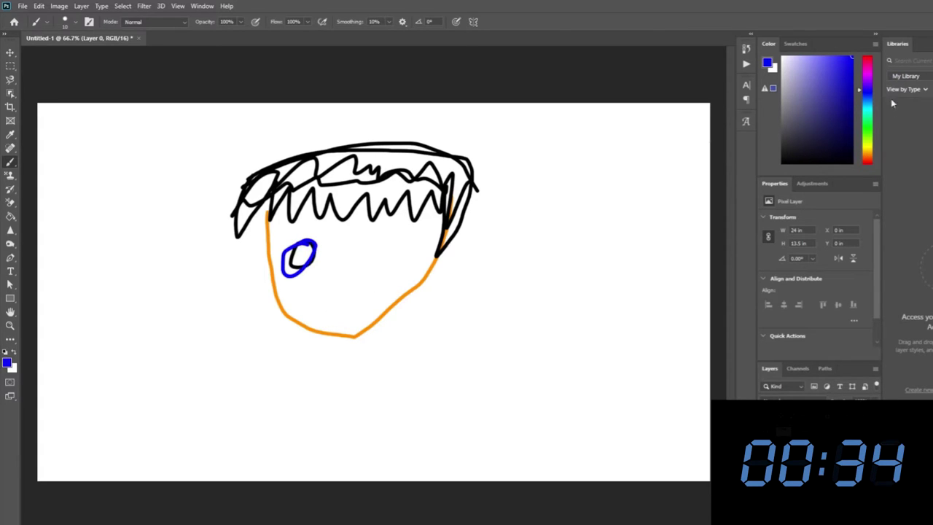
Restore the default black, replace the trial smile with a downturned mouth, and draw the left side of the neck and shoulder.
{"action": "key", "text": "d"}
{"action": "left_click_drag", "start_coordinate": [317, 296], "coordinate": [350, 299]}
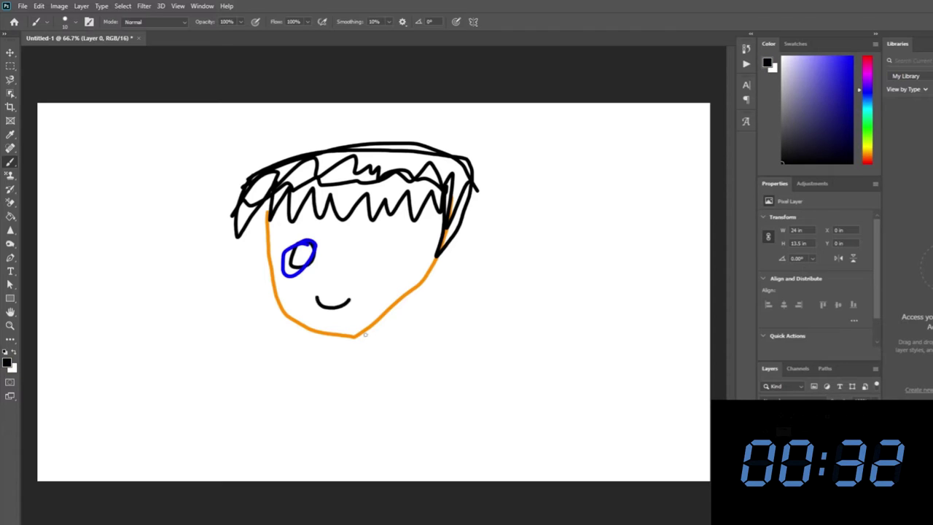
{"action": "key", "text": "ctrl+z"}
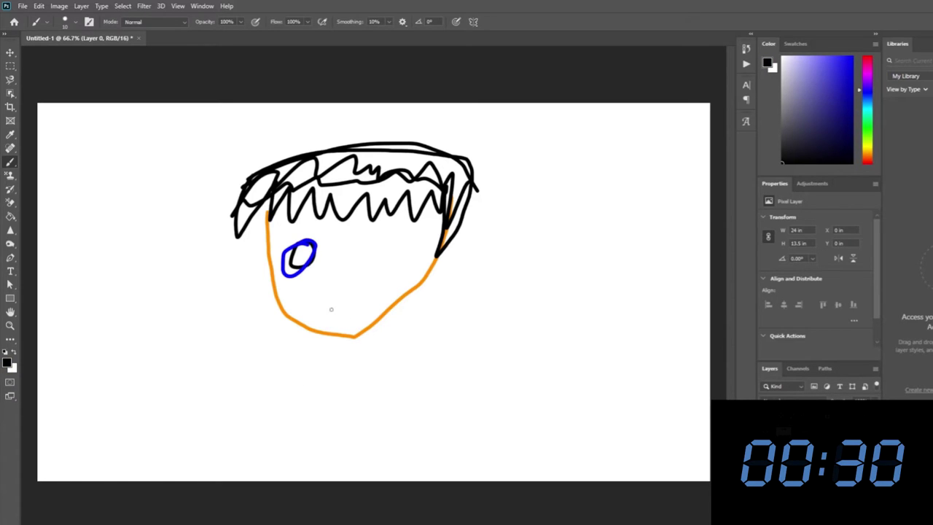
{"action": "mouse_move", "coordinate": [312, 309]}
{"action": "left_mouse_down"}
{"action": "mouse_move", "coordinate": [298, 382]}
{"action": "mouse_move", "coordinate": [264, 407]}
{"action": "mouse_move", "coordinate": [253, 483]}
{"action": "left_mouse_up"}
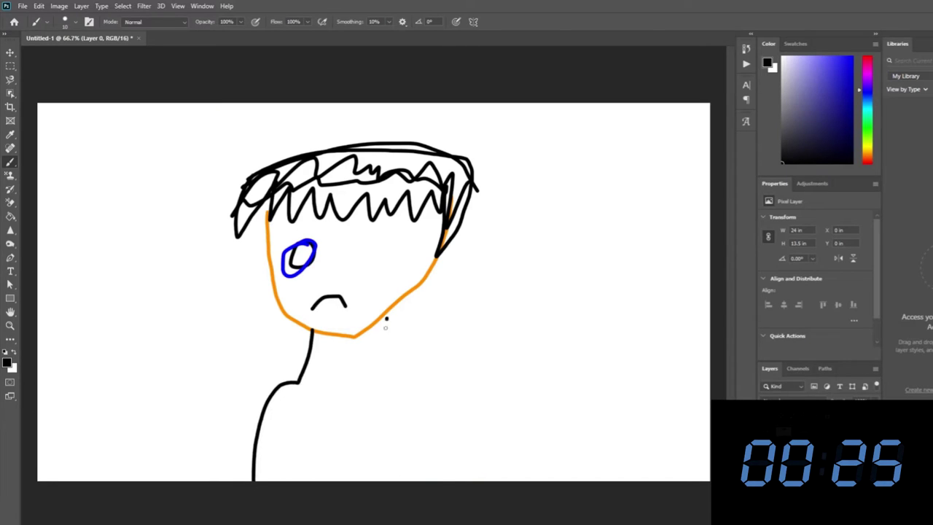
Complete the neck, opposite shoulder and V-shaped collar in black, and add a bright blue band along the left shoulder.
{"action": "mouse_move", "coordinate": [387, 319]}
{"action": "left_mouse_down"}
{"action": "mouse_move", "coordinate": [382, 374]}
{"action": "mouse_move", "coordinate": [435, 414]}
{"action": "mouse_move", "coordinate": [444, 481]}
{"action": "left_mouse_up"}
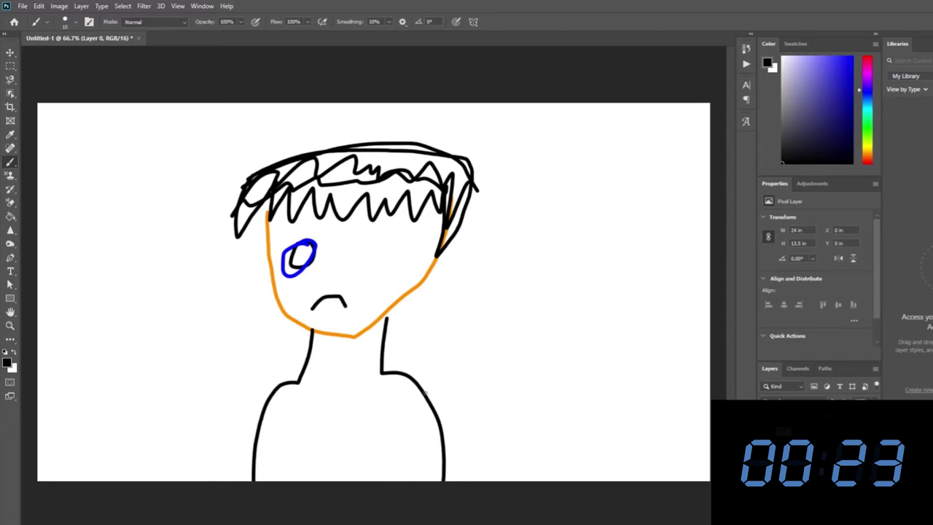
{"action": "mouse_move", "coordinate": [304, 365]}
{"action": "left_mouse_down"}
{"action": "mouse_move", "coordinate": [325, 417]}
{"action": "mouse_move", "coordinate": [371, 389]}
{"action": "left_mouse_up"}
{"action": "left_click_drag", "start_coordinate": [398, 374], "coordinate": [373, 388]}
{"action": "left_click", "coordinate": [848, 61]}
{"action": "mouse_move", "coordinate": [304, 362]}
{"action": "left_mouse_down"}
{"action": "mouse_move", "coordinate": [261, 418]}
{"action": "mouse_move", "coordinate": [233, 483]}
{"action": "mouse_move", "coordinate": [236, 499]}
{"action": "mouse_move", "coordinate": [262, 400]}
{"action": "mouse_move", "coordinate": [297, 364]}
{"action": "left_mouse_up"}
Restore black and draw a filled eyepatch over the other eye, with straps running diagonally up to the hair and down to the jaw.
{"action": "left_click", "coordinate": [790, 154]}
{"action": "key", "text": "d"}
{"action": "mouse_move", "coordinate": [388, 247]}
{"action": "left_mouse_down"}
{"action": "mouse_move", "coordinate": [386, 274]}
{"action": "mouse_move", "coordinate": [387, 247]}
{"action": "mouse_move", "coordinate": [438, 211]}
{"action": "left_mouse_up"}
{"action": "left_click_drag", "start_coordinate": [377, 264], "coordinate": [277, 292]}
{"action": "mouse_move", "coordinate": [386, 252]}
{"action": "left_mouse_down"}
{"action": "mouse_move", "coordinate": [382, 267]}
{"action": "mouse_move", "coordinate": [377, 260]}
{"action": "mouse_move", "coordinate": [403, 260]}
{"action": "left_mouse_up"}
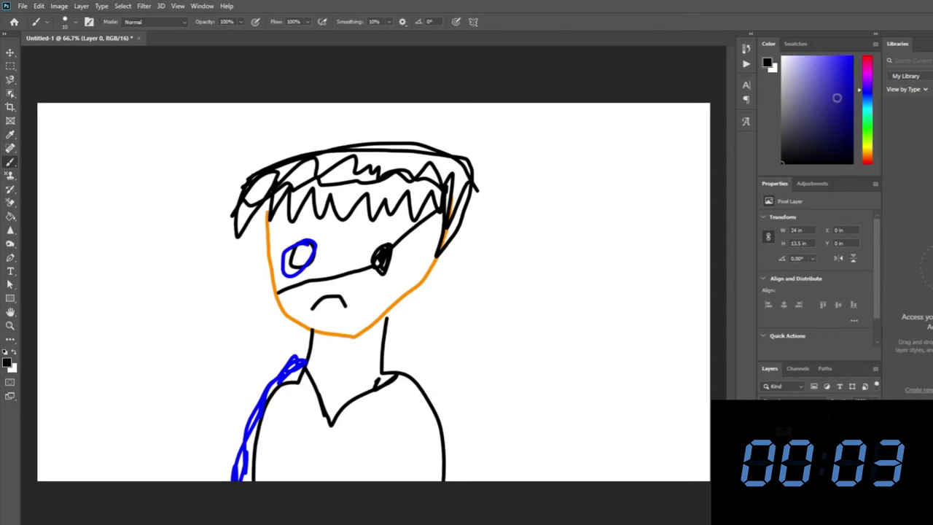
Add bright blue strokes along the right shoulder and down the outer arm.
{"action": "left_click", "coordinate": [852, 57]}
{"action": "mouse_move", "coordinate": [379, 365]}
{"action": "left_mouse_down"}
{"action": "mouse_move", "coordinate": [405, 358]}
{"action": "mouse_move", "coordinate": [427, 388]}
{"action": "left_mouse_up"}
{"action": "mouse_move", "coordinate": [393, 371]}
{"action": "left_mouse_down"}
{"action": "mouse_move", "coordinate": [460, 473]}
{"action": "mouse_move", "coordinate": [441, 468]}
{"action": "left_mouse_up"}
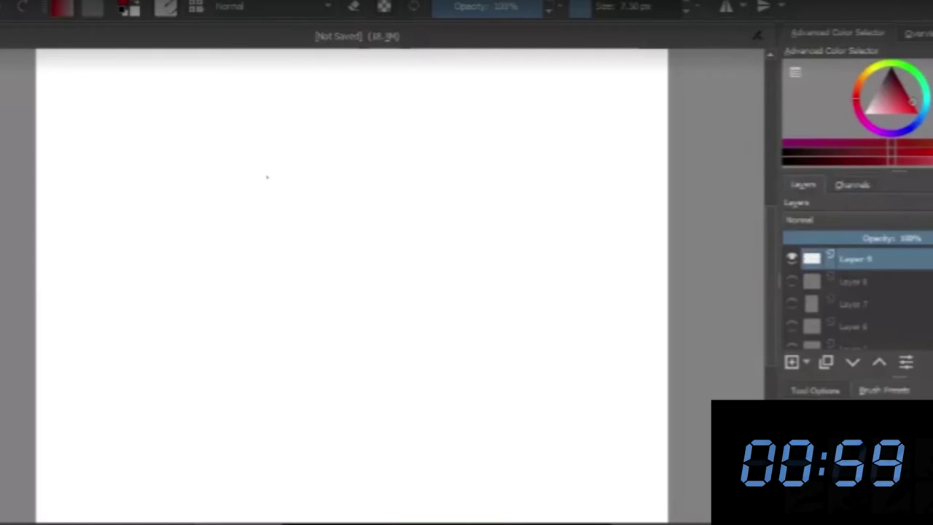
Switch to Krita and draw in red a pointed jaw, a sharp fringe lock, and side hair running into a long curved shoulder.
{"action": "mouse_move", "coordinate": [268, 171]}
{"action": "left_mouse_down"}
{"action": "mouse_move", "coordinate": [267, 215]}
{"action": "mouse_move", "coordinate": [306, 285]}
{"action": "mouse_move", "coordinate": [351, 308]}
{"action": "mouse_move", "coordinate": [395, 248]}
{"action": "left_mouse_up"}
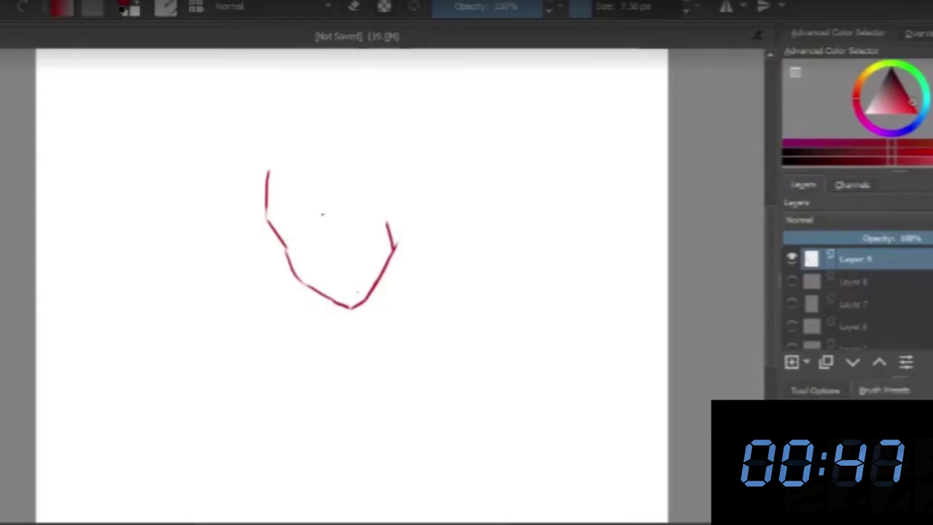
{"action": "left_click_drag", "start_coordinate": [268, 178], "coordinate": [322, 260]}
{"action": "left_click_drag", "start_coordinate": [306, 166], "coordinate": [326, 267]}
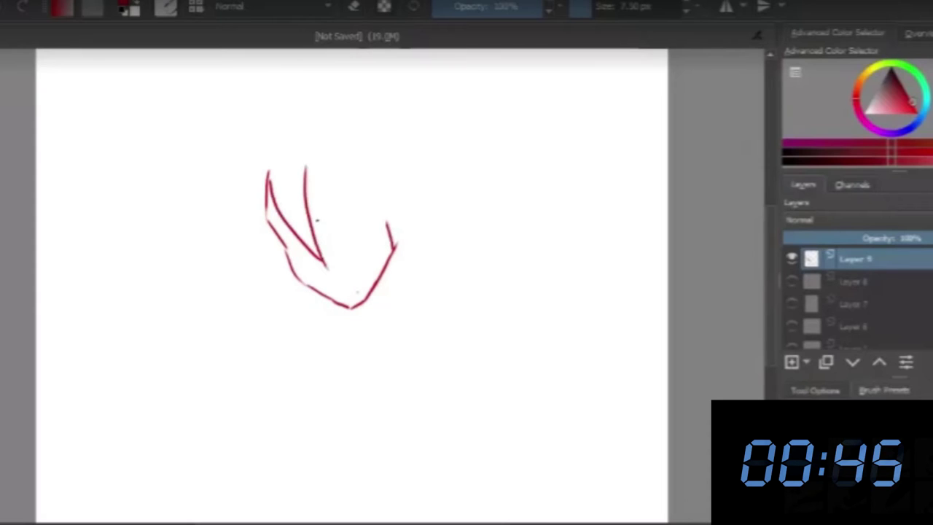
{"action": "mouse_move", "coordinate": [244, 171]}
{"action": "left_mouse_down"}
{"action": "mouse_move", "coordinate": [235, 207]}
{"action": "mouse_move", "coordinate": [248, 250]}
{"action": "mouse_move", "coordinate": [259, 264]}
{"action": "mouse_move", "coordinate": [287, 256]}
{"action": "mouse_move", "coordinate": [163, 328]}
{"action": "mouse_move", "coordinate": [93, 496]}
{"action": "mouse_move", "coordinate": [113, 521]}
{"action": "left_mouse_up"}
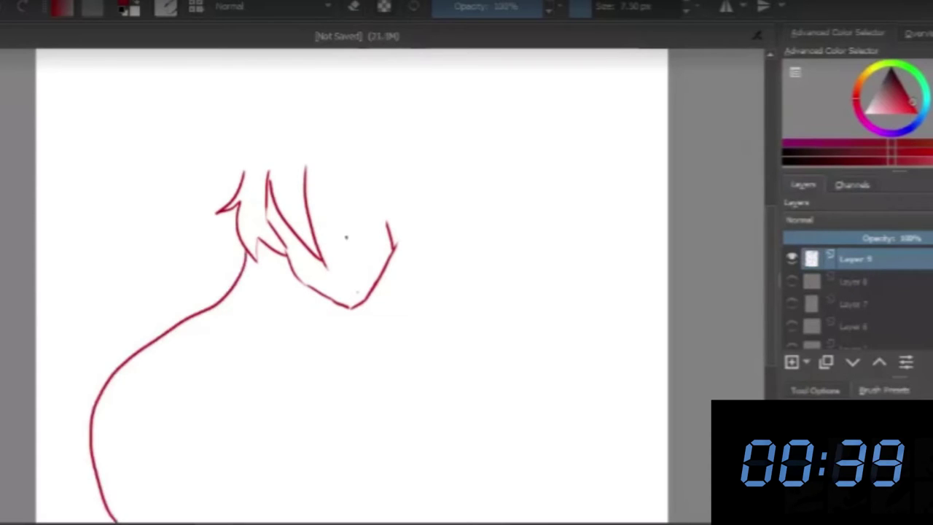
Draw a pair of slanted glasses across the face, joined by a bridge line through the fringe.
{"action": "left_click_drag", "start_coordinate": [328, 234], "coordinate": [368, 213]}
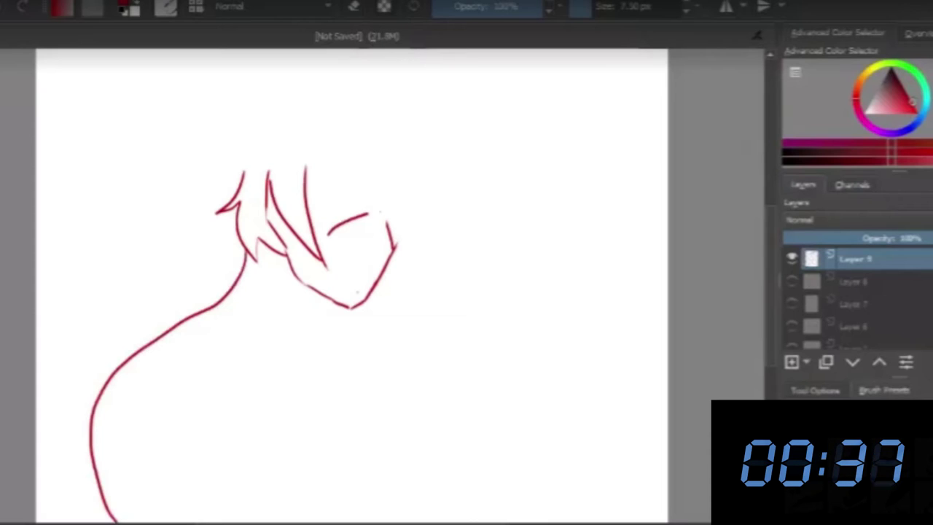
{"action": "mouse_move", "coordinate": [302, 240]}
{"action": "left_mouse_down"}
{"action": "mouse_move", "coordinate": [284, 251]}
{"action": "mouse_move", "coordinate": [290, 262]}
{"action": "left_mouse_up"}
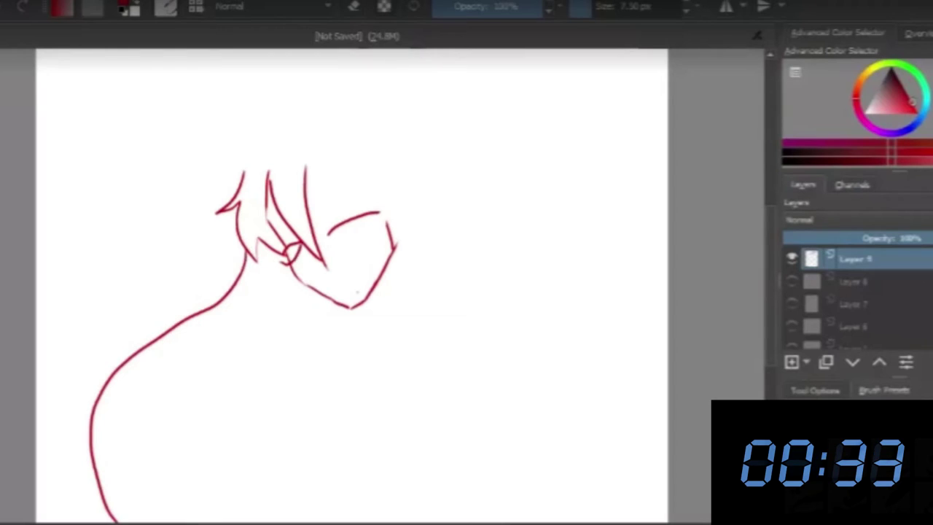
{"action": "mouse_move", "coordinate": [328, 233]}
{"action": "left_mouse_down"}
{"action": "mouse_move", "coordinate": [363, 241]}
{"action": "mouse_move", "coordinate": [376, 216]}
{"action": "left_mouse_up"}
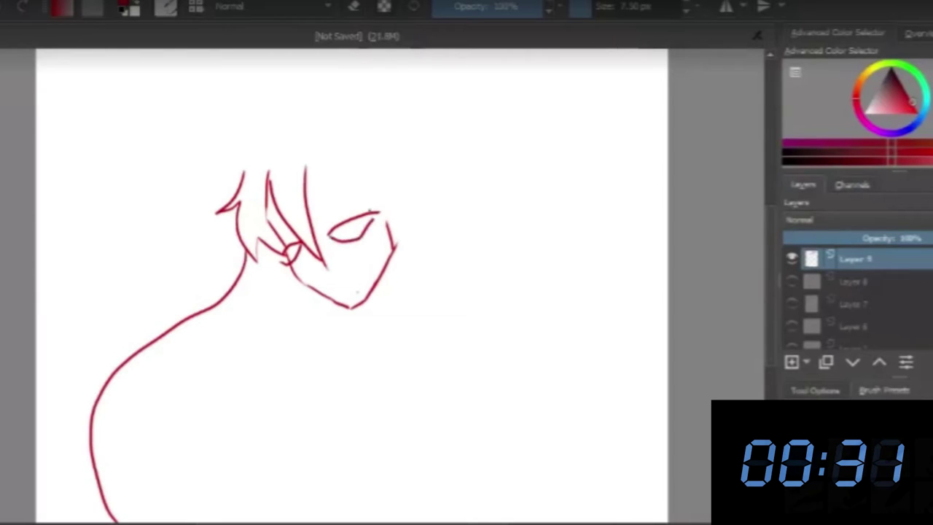
{"action": "left_click_drag", "start_coordinate": [303, 248], "coordinate": [334, 235]}
Add a small spike on the left shoulder and draw the two long curves forming the right side of the costume.
{"action": "mouse_move", "coordinate": [107, 335]}
{"action": "left_mouse_down"}
{"action": "mouse_move", "coordinate": [166, 332]}
{"action": "mouse_move", "coordinate": [147, 352]}
{"action": "left_mouse_up"}
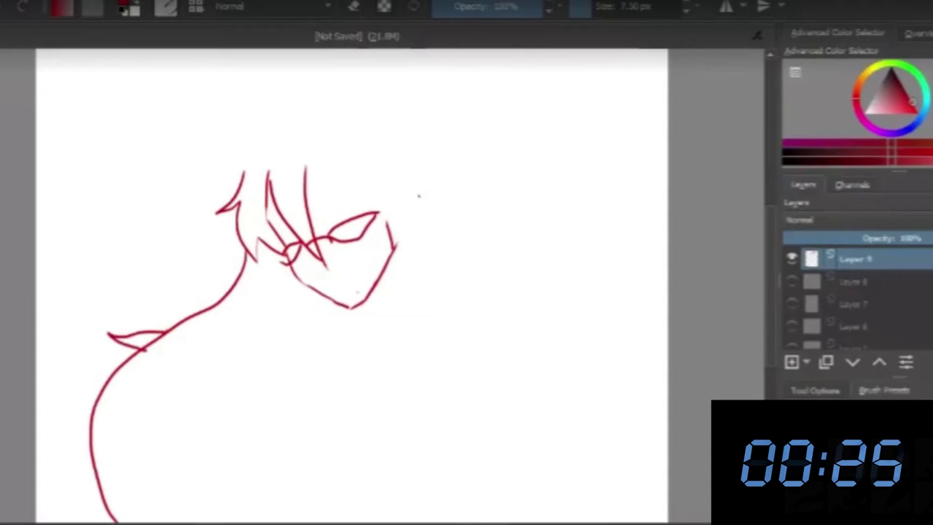
{"action": "left_click_drag", "start_coordinate": [446, 166], "coordinate": [364, 522]}
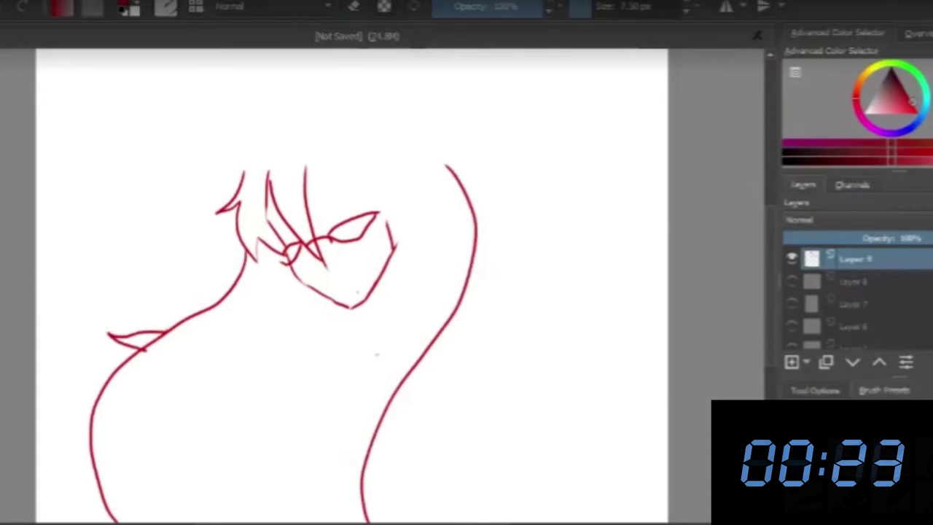
{"action": "left_click_drag", "start_coordinate": [388, 332], "coordinate": [360, 487]}
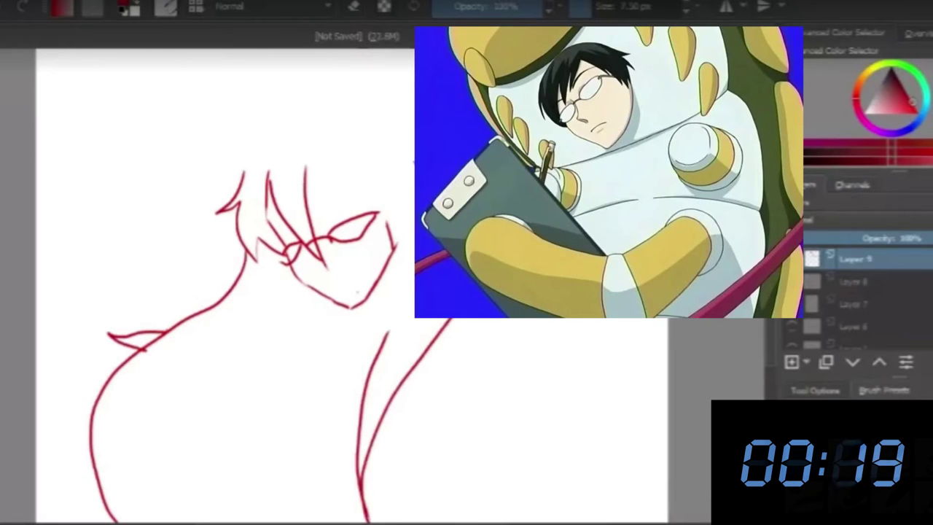
Draw the remaining fringe beside the glasses and close the top of the head with a curved hair outline.
{"action": "mouse_move", "coordinate": [385, 159]}
{"action": "left_mouse_down"}
{"action": "mouse_move", "coordinate": [401, 211]}
{"action": "mouse_move", "coordinate": [384, 233]}
{"action": "left_mouse_up"}
{"action": "mouse_move", "coordinate": [306, 188]}
{"action": "left_mouse_down"}
{"action": "mouse_move", "coordinate": [332, 228]}
{"action": "mouse_move", "coordinate": [380, 226]}
{"action": "left_mouse_up"}
{"action": "left_click_drag", "start_coordinate": [379, 182], "coordinate": [381, 240]}
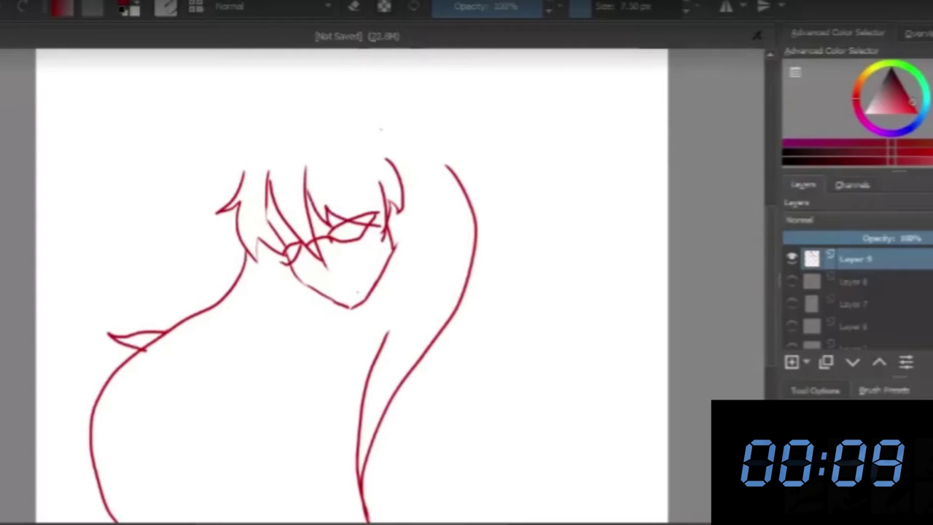
{"action": "left_click_drag", "start_coordinate": [380, 130], "coordinate": [425, 150]}
{"action": "mouse_move", "coordinate": [369, 126]}
{"action": "left_mouse_down"}
{"action": "mouse_move", "coordinate": [299, 130]}
{"action": "mouse_move", "coordinate": [231, 162]}
{"action": "mouse_move", "coordinate": [252, 163]}
{"action": "left_mouse_up"}
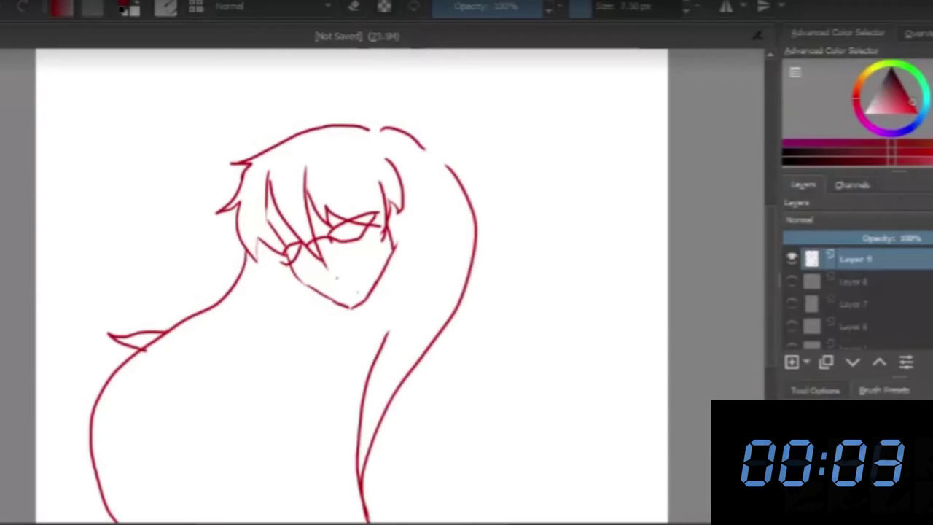
Draw a small nose mark and an open, slanted grinning mouth with detail lines inside it.
{"action": "left_click", "coordinate": [339, 280]}
{"action": "left_click_drag", "start_coordinate": [317, 271], "coordinate": [370, 256]}
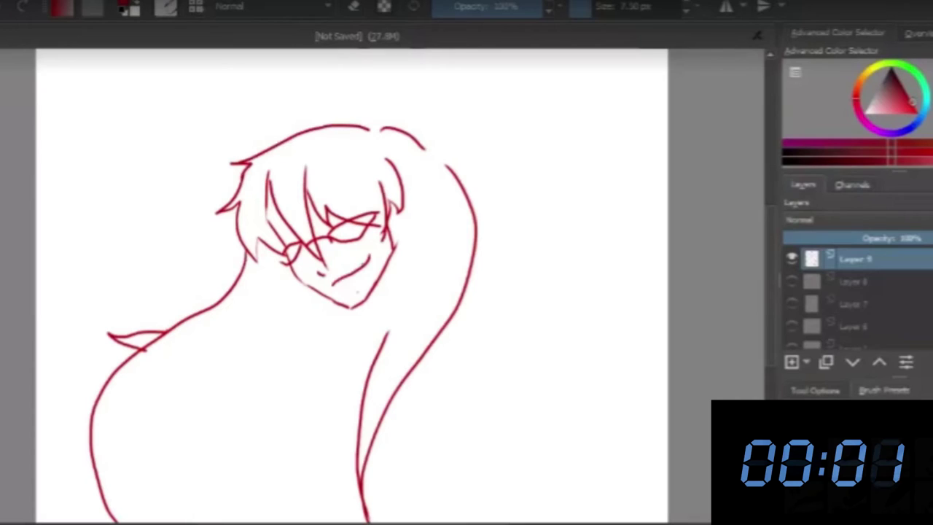
{"action": "left_click_drag", "start_coordinate": [334, 285], "coordinate": [358, 275]}
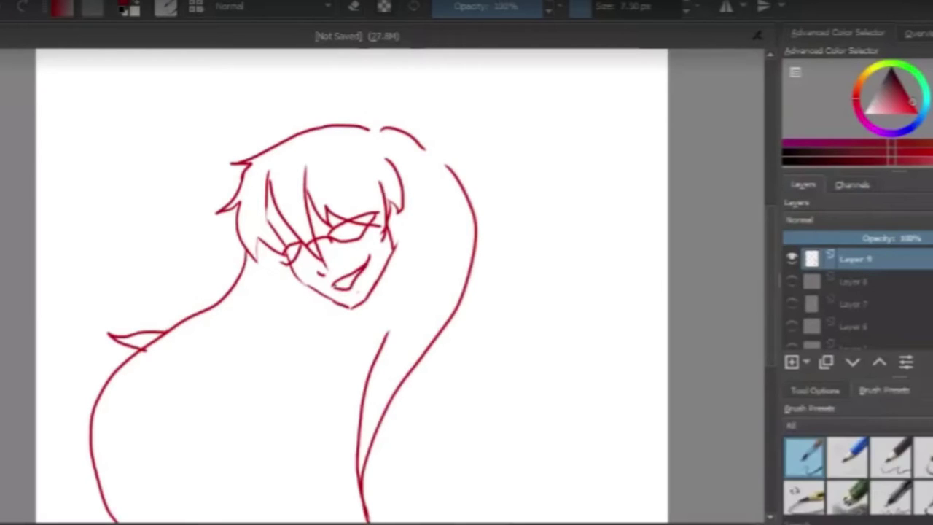
{"action": "left_click_drag", "start_coordinate": [343, 285], "coordinate": [354, 276]}
Add a pointed spike on the costume's right edge, and draw the neck and collar lines below the chin.
{"action": "mouse_move", "coordinate": [475, 224]}
{"action": "left_mouse_down"}
{"action": "mouse_move", "coordinate": [487, 295]}
{"action": "mouse_move", "coordinate": [457, 314]}
{"action": "left_mouse_up"}
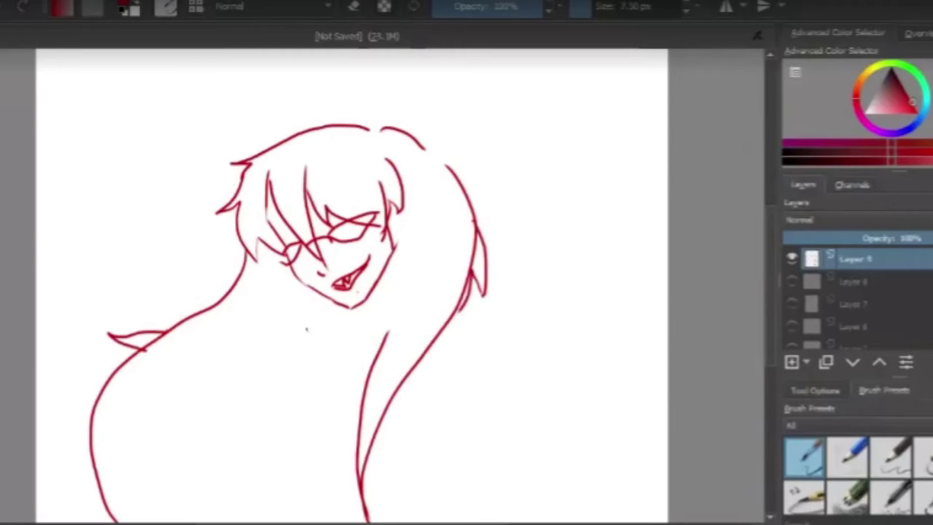
{"action": "mouse_move", "coordinate": [334, 304]}
{"action": "left_mouse_down"}
{"action": "mouse_move", "coordinate": [333, 323]}
{"action": "mouse_move", "coordinate": [263, 337]}
{"action": "left_mouse_up"}
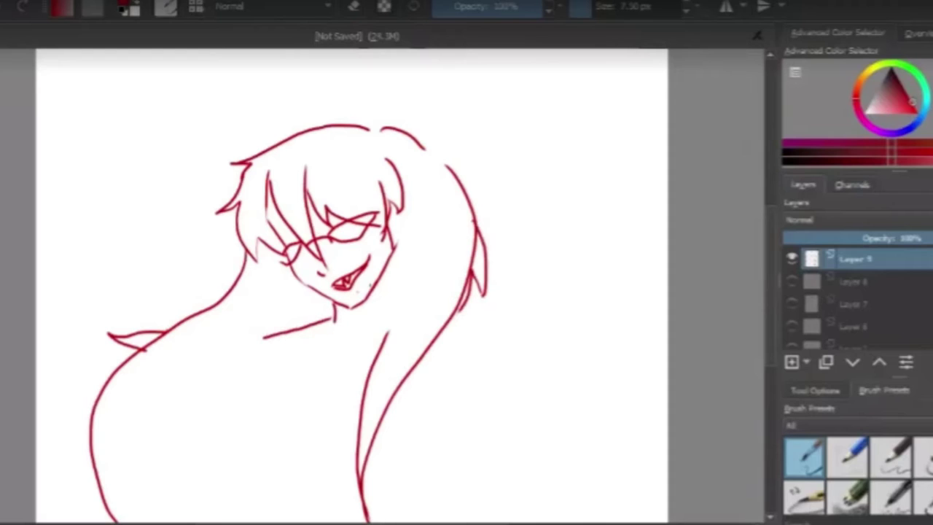
{"action": "left_click_drag", "start_coordinate": [384, 274], "coordinate": [387, 318]}
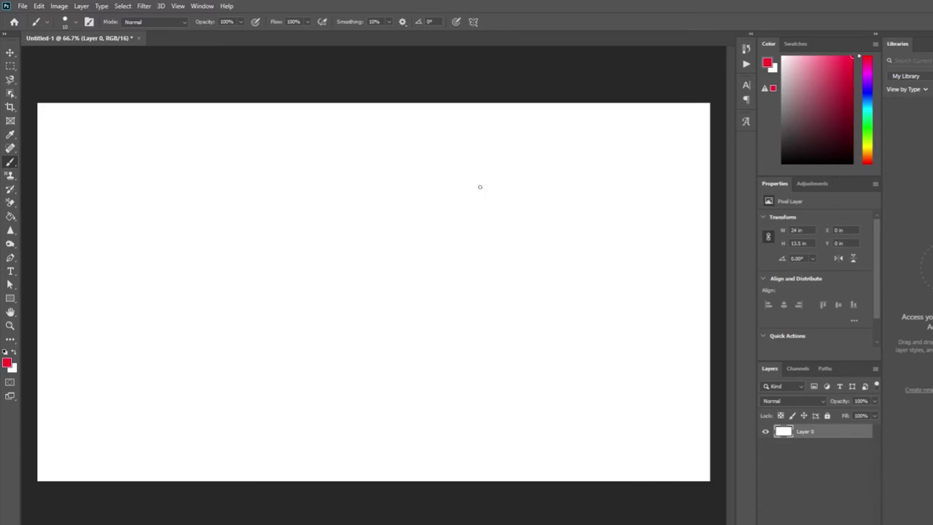
Switch to Photoshop, undo the trial black stroke, and draw a face's rounded jaw in bright yellow.
{"action": "left_click_drag", "start_coordinate": [813, 114], "coordinate": [734, 221]}
{"action": "left_click_drag", "start_coordinate": [868, 148], "coordinate": [870, 149]}
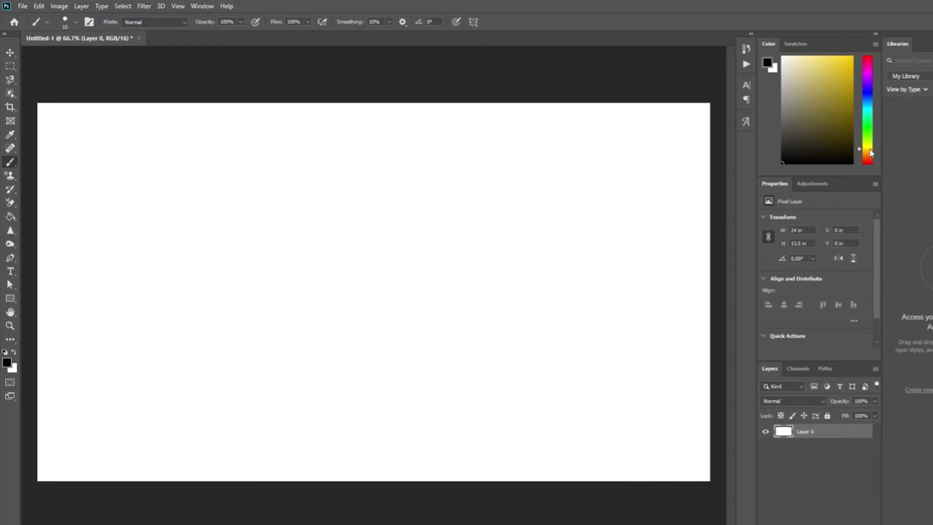
{"action": "left_click_drag", "start_coordinate": [263, 204], "coordinate": [282, 269]}
{"action": "left_click", "coordinate": [853, 57]}
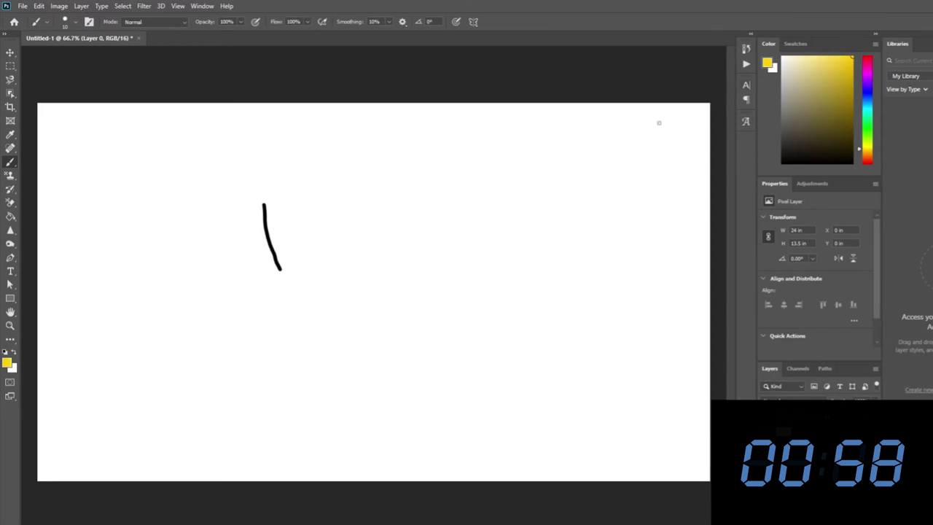
{"action": "key", "text": "ctrl+z"}
{"action": "mouse_move", "coordinate": [263, 202]}
{"action": "left_mouse_down"}
{"action": "mouse_move", "coordinate": [296, 263]}
{"action": "mouse_move", "coordinate": [316, 278]}
{"action": "mouse_move", "coordinate": [350, 281]}
{"action": "mouse_move", "coordinate": [375, 266]}
{"action": "mouse_move", "coordinate": [417, 188]}
{"action": "left_mouse_up"}
Restore black and draw a bowl-shaped hair outline with pointed sides and a swept fringe over the forehead.
{"action": "key", "text": "d"}
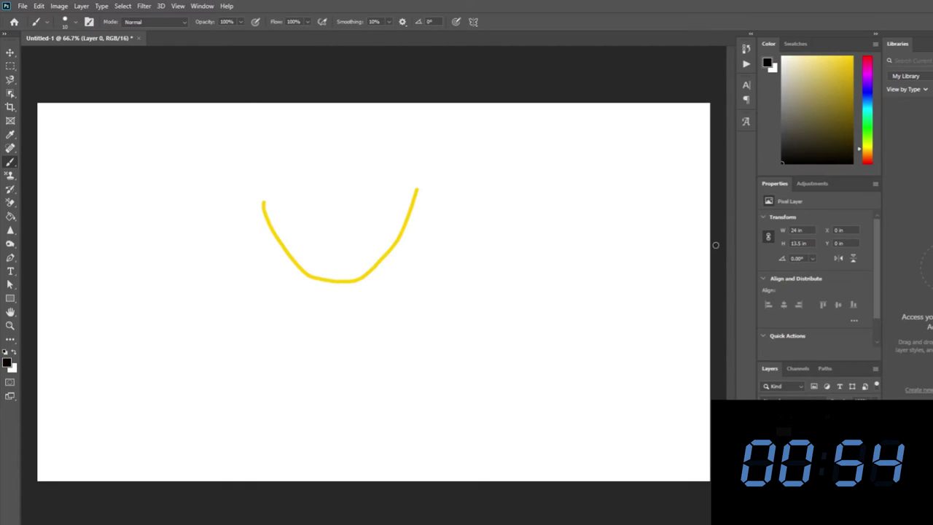
{"action": "mouse_move", "coordinate": [246, 188]}
{"action": "left_mouse_down"}
{"action": "mouse_move", "coordinate": [252, 247]}
{"action": "mouse_move", "coordinate": [263, 209]}
{"action": "mouse_move", "coordinate": [285, 185]}
{"action": "mouse_move", "coordinate": [382, 174]}
{"action": "mouse_move", "coordinate": [419, 212]}
{"action": "mouse_move", "coordinate": [431, 251]}
{"action": "mouse_move", "coordinate": [444, 171]}
{"action": "mouse_move", "coordinate": [393, 135]}
{"action": "mouse_move", "coordinate": [303, 131]}
{"action": "mouse_move", "coordinate": [252, 172]}
{"action": "mouse_move", "coordinate": [246, 202]}
{"action": "left_mouse_up"}
{"action": "mouse_move", "coordinate": [365, 173]}
{"action": "left_mouse_down"}
{"action": "mouse_move", "coordinate": [293, 220]}
{"action": "mouse_move", "coordinate": [333, 215]}
{"action": "mouse_move", "coordinate": [382, 175]}
{"action": "left_mouse_up"}
{"action": "key", "text": "ctrl+z"}
{"action": "mouse_move", "coordinate": [326, 176]}
{"action": "left_mouse_down"}
{"action": "mouse_move", "coordinate": [296, 224]}
{"action": "mouse_move", "coordinate": [335, 226]}
{"action": "mouse_move", "coordinate": [376, 196]}
{"action": "mouse_move", "coordinate": [388, 175]}
{"action": "left_mouse_up"}
Draw two rounded eyes beside the fringe and a straight horizontal mouth in black.
{"action": "mouse_move", "coordinate": [305, 200]}
{"action": "left_mouse_down"}
{"action": "mouse_move", "coordinate": [285, 211]}
{"action": "mouse_move", "coordinate": [311, 210]}
{"action": "left_mouse_up"}
{"action": "mouse_move", "coordinate": [377, 207]}
{"action": "left_mouse_down"}
{"action": "mouse_move", "coordinate": [374, 230]}
{"action": "mouse_move", "coordinate": [384, 197]}
{"action": "left_mouse_up"}
{"action": "left_click_drag", "start_coordinate": [319, 257], "coordinate": [379, 257]}
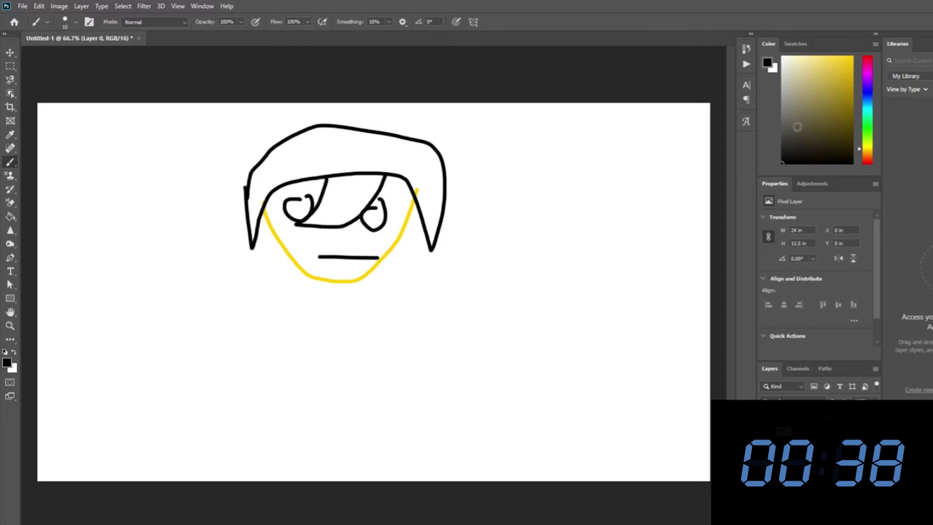
Pick a bright red and draw a wide scarf around the chin with a jagged scribble inside it.
{"action": "left_click_drag", "start_coordinate": [867, 85], "coordinate": [867, 59]}
{"action": "left_click", "coordinate": [850, 59]}
{"action": "left_click_drag", "start_coordinate": [255, 273], "coordinate": [425, 277]}
{"action": "mouse_move", "coordinate": [255, 307]}
{"action": "left_mouse_down"}
{"action": "mouse_move", "coordinate": [437, 303]}
{"action": "mouse_move", "coordinate": [376, 266]}
{"action": "left_mouse_up"}
{"action": "mouse_move", "coordinate": [442, 301]}
{"action": "left_mouse_down"}
{"action": "mouse_move", "coordinate": [451, 286]}
{"action": "mouse_move", "coordinate": [389, 254]}
{"action": "left_mouse_up"}
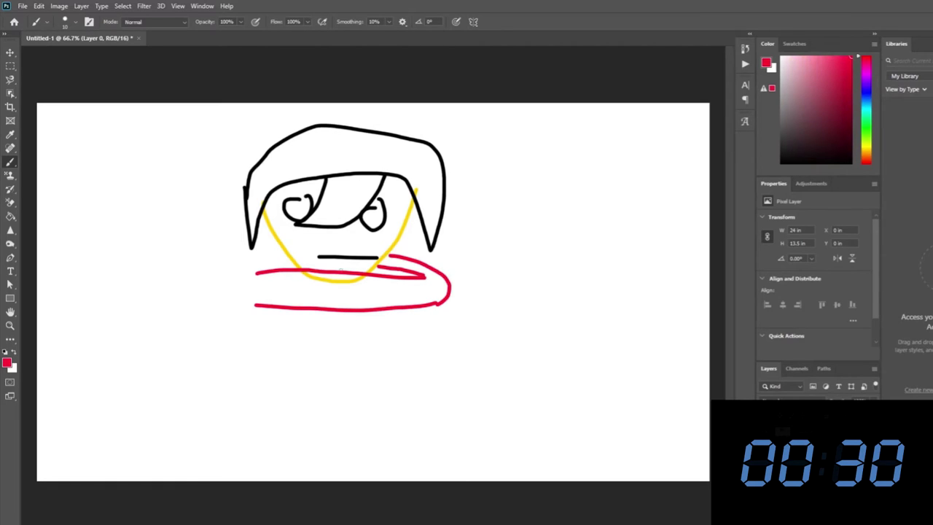
{"action": "left_click_drag", "start_coordinate": [286, 254], "coordinate": [253, 271]}
{"action": "mouse_move", "coordinate": [256, 304]}
{"action": "left_mouse_down"}
{"action": "mouse_move", "coordinate": [255, 267]}
{"action": "mouse_move", "coordinate": [268, 292]}
{"action": "mouse_move", "coordinate": [315, 299]}
{"action": "mouse_move", "coordinate": [369, 291]}
{"action": "mouse_move", "coordinate": [391, 303]}
{"action": "mouse_move", "coordinate": [429, 286]}
{"action": "left_mouse_up"}
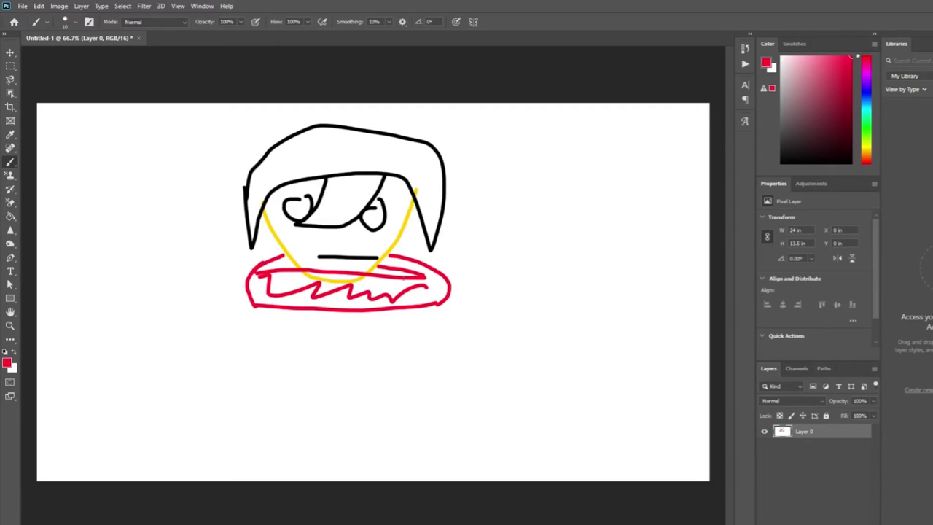
Undo the strokes of the scarfed character one after another to clear the canvas.
{"action": "key", "text": "ctrl+z"}
{"action": "key", "text": "ctrl+z"}
{"action": "key", "text": "ctrl+z"}
{"action": "key", "text": "ctrl+z"}
{"action": "key", "text": "ctrl+z"}
{"action": "key", "text": "ctrl+z"}
{"action": "key", "text": "ctrl+z"}
{"action": "key", "text": "ctrl+z"}
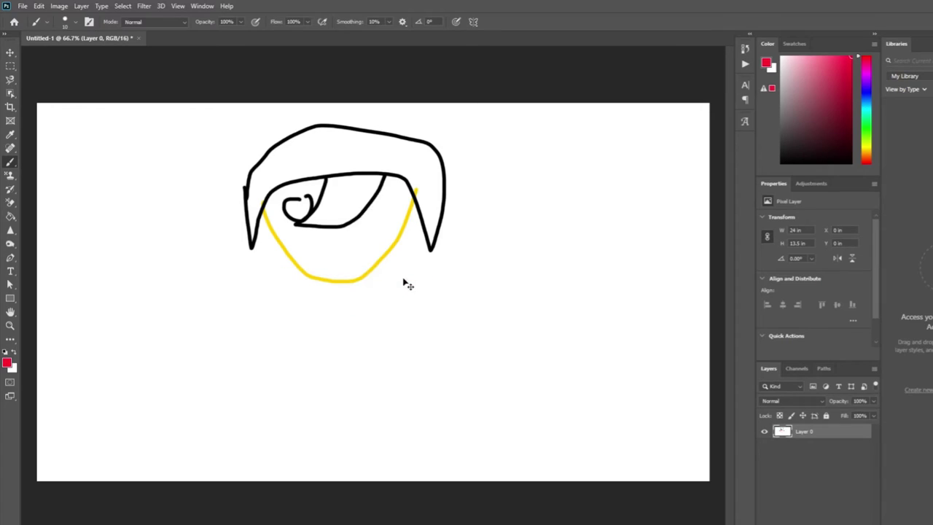
{"action": "key", "text": "ctrl+z"}
{"action": "key", "text": "ctrl+z"}
{"action": "key", "text": "ctrl+z"}
{"action": "key", "text": "ctrl+z"}
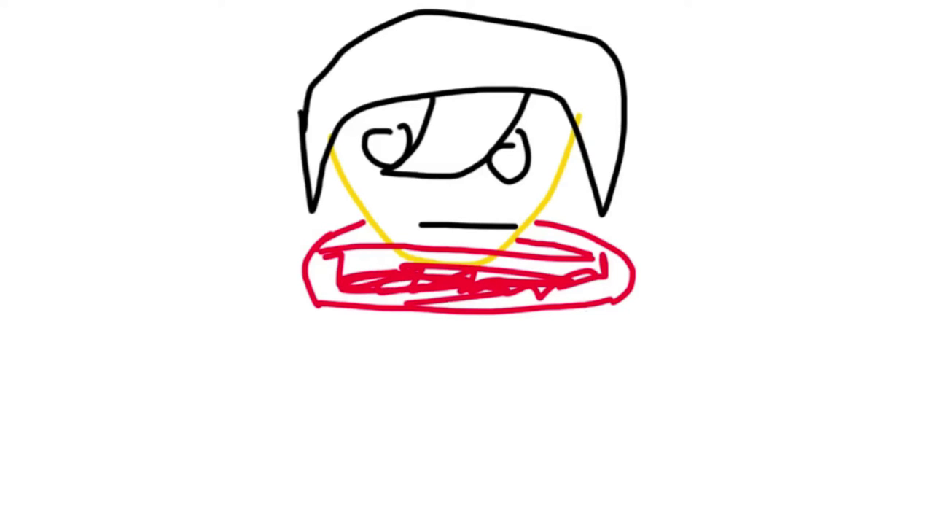
{"action": "left_click_drag", "start_coordinate": [436, 429], "coordinate": [483, 510]}
{"action": "mouse_move", "coordinate": [446, 346]}
{"action": "left_mouse_down"}
{"action": "mouse_move", "coordinate": [360, 371]}
{"action": "mouse_move", "coordinate": [517, 365]}
{"action": "left_mouse_up"}
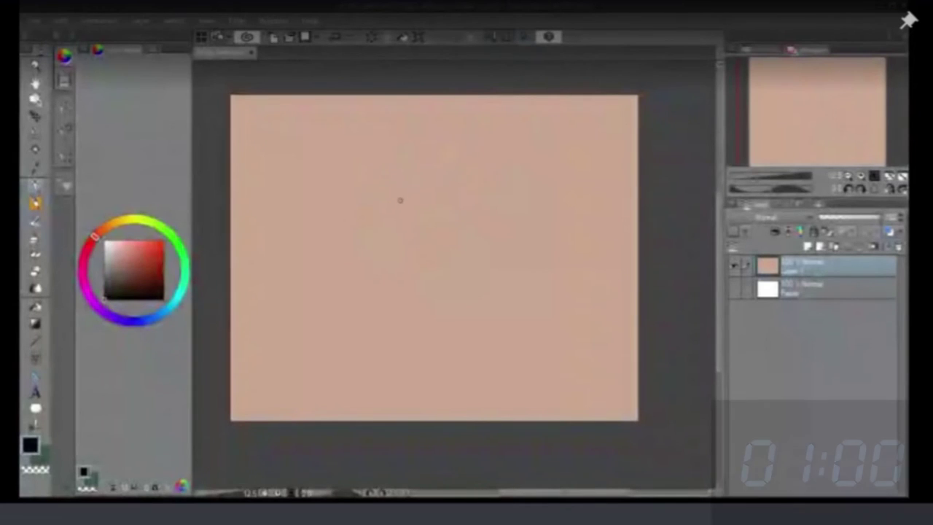
Switch to Clip Studio Paint and draw a small round face in black with a nose, curved closed eyes and a smile, undoing stray strokes.
{"action": "mouse_move", "coordinate": [388, 186]}
{"action": "left_mouse_down"}
{"action": "mouse_move", "coordinate": [391, 225]}
{"action": "mouse_move", "coordinate": [404, 231]}
{"action": "left_mouse_up"}
{"action": "key", "text": "ctrl+z"}
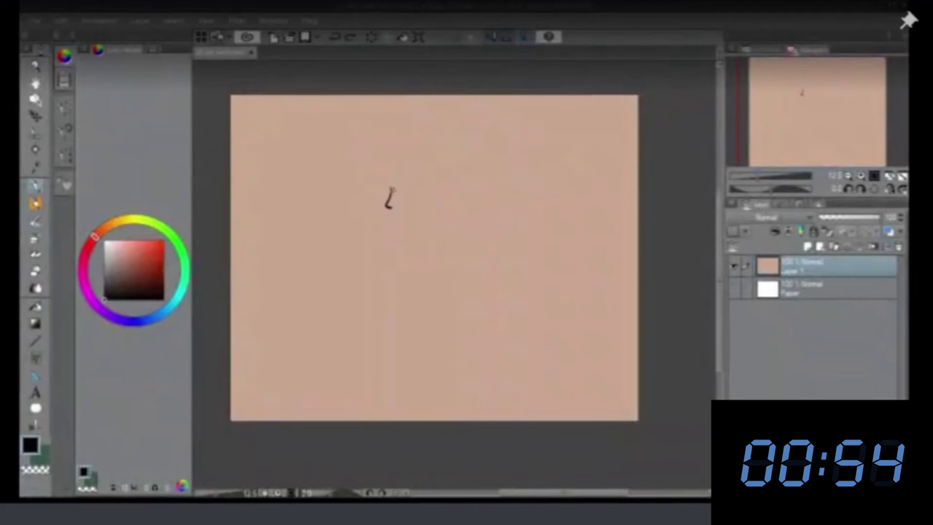
{"action": "mouse_move", "coordinate": [397, 173]}
{"action": "left_mouse_down"}
{"action": "mouse_move", "coordinate": [371, 191]}
{"action": "mouse_move", "coordinate": [373, 221]}
{"action": "mouse_move", "coordinate": [408, 229]}
{"action": "mouse_move", "coordinate": [407, 172]}
{"action": "mouse_move", "coordinate": [374, 207]}
{"action": "left_mouse_up"}
{"action": "key", "text": "ctrl+z"}
{"action": "key", "text": "ctrl+z"}
{"action": "mouse_move", "coordinate": [376, 174]}
{"action": "left_mouse_down"}
{"action": "mouse_move", "coordinate": [391, 232]}
{"action": "mouse_move", "coordinate": [425, 214]}
{"action": "mouse_move", "coordinate": [376, 169]}
{"action": "mouse_move", "coordinate": [415, 188]}
{"action": "mouse_move", "coordinate": [371, 190]}
{"action": "mouse_move", "coordinate": [401, 217]}
{"action": "left_mouse_up"}
{"action": "key", "text": "ctrl+z"}
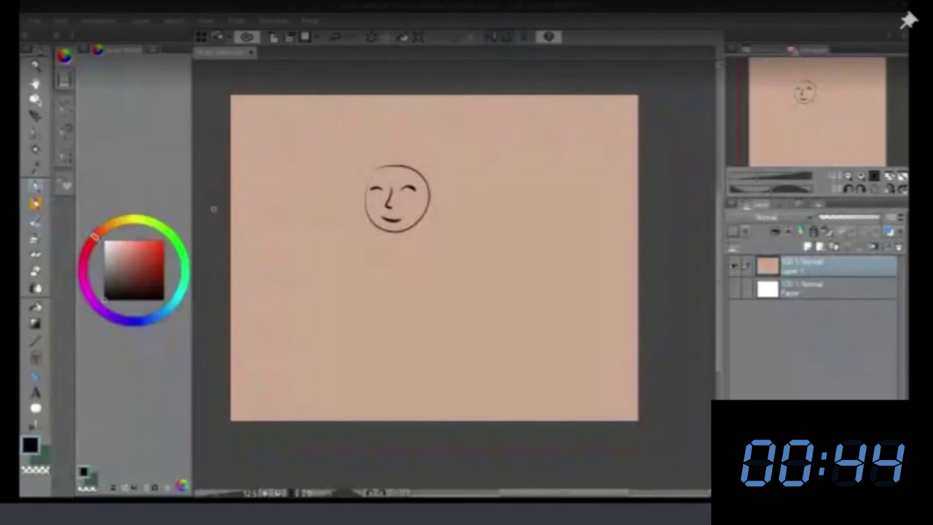
Pick a reddish brown and draw the hair over the head with a long braid hanging beside the face.
{"action": "left_click", "coordinate": [160, 260]}
{"action": "left_click", "coordinate": [103, 231]}
{"action": "left_click_drag", "start_coordinate": [158, 271], "coordinate": [146, 275]}
{"action": "mouse_move", "coordinate": [380, 168]}
{"action": "left_mouse_down"}
{"action": "mouse_move", "coordinate": [368, 180]}
{"action": "mouse_move", "coordinate": [387, 168]}
{"action": "mouse_move", "coordinate": [431, 183]}
{"action": "mouse_move", "coordinate": [430, 235]}
{"action": "left_mouse_up"}
{"action": "left_click_drag", "start_coordinate": [416, 234], "coordinate": [424, 255]}
{"action": "left_click_drag", "start_coordinate": [435, 245], "coordinate": [420, 268]}
{"action": "mouse_move", "coordinate": [427, 261]}
{"action": "left_mouse_down"}
{"action": "mouse_move", "coordinate": [411, 296]}
{"action": "mouse_move", "coordinate": [423, 295]}
{"action": "left_mouse_up"}
{"action": "mouse_move", "coordinate": [414, 185]}
{"action": "left_mouse_down"}
{"action": "mouse_move", "coordinate": [438, 223]}
{"action": "mouse_move", "coordinate": [421, 210]}
{"action": "left_mouse_up"}
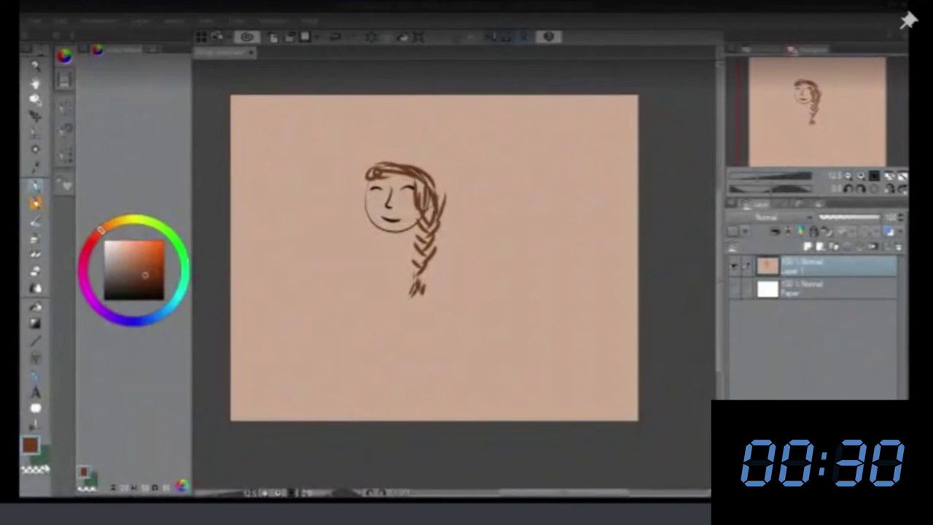
Draw the figure's torso and bent arms in dark green, and pick a muted brown.
{"action": "left_click", "coordinate": [48, 455]}
{"action": "mouse_move", "coordinate": [377, 230]}
{"action": "left_mouse_down"}
{"action": "mouse_move", "coordinate": [350, 259]}
{"action": "mouse_move", "coordinate": [370, 270]}
{"action": "mouse_move", "coordinate": [394, 244]}
{"action": "mouse_move", "coordinate": [403, 264]}
{"action": "mouse_move", "coordinate": [391, 306]}
{"action": "mouse_move", "coordinate": [415, 293]}
{"action": "left_mouse_up"}
{"action": "left_click_drag", "start_coordinate": [420, 232], "coordinate": [420, 293]}
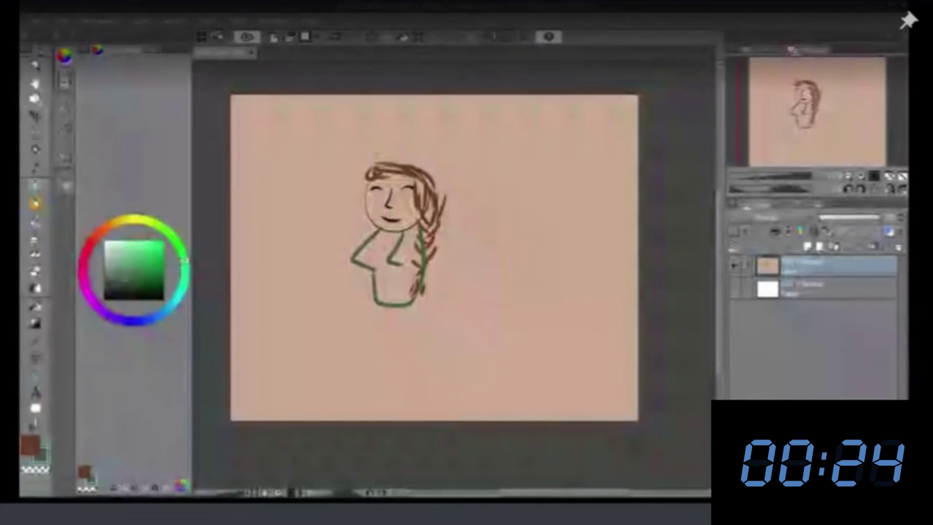
{"action": "left_click", "coordinate": [28, 442]}
{"action": "left_click_drag", "start_coordinate": [149, 265], "coordinate": [127, 269]}
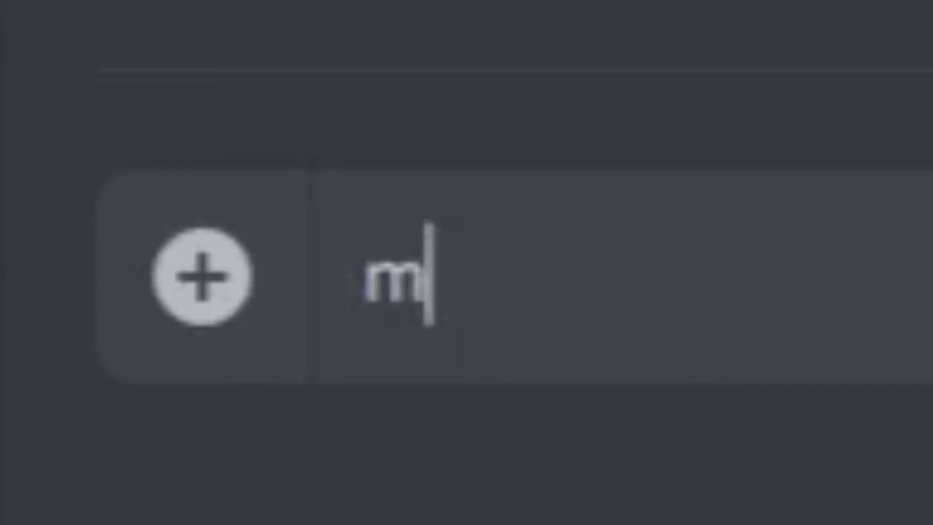
Switch to the Discord chat and send the message "mai waifu".
{"action": "type", "text": "ai waifu"}
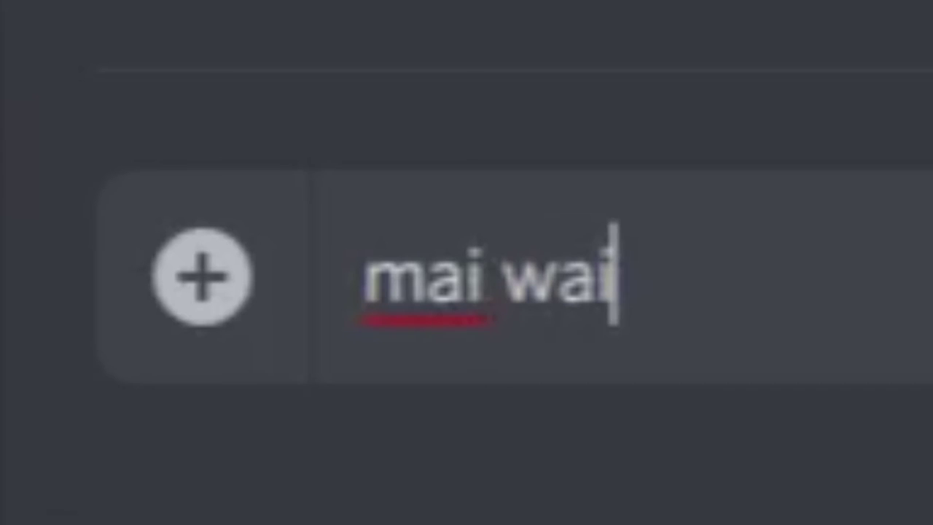
{"action": "key", "text": "Return"}
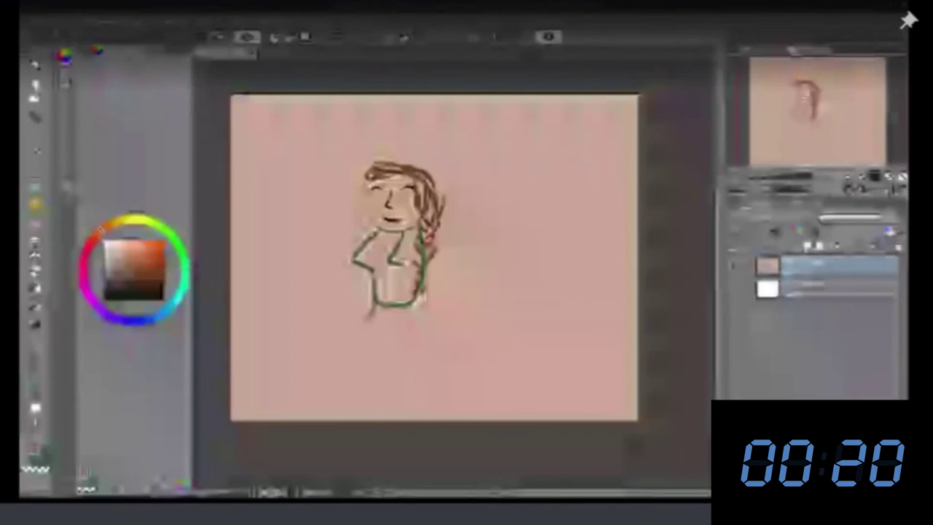
Draw the figure's wide, flared trousers in muted brown below the green torso, undoing one stray stroke.
{"action": "left_click_drag", "start_coordinate": [371, 305], "coordinate": [360, 349]}
{"action": "key", "text": "ctrl+z"}
{"action": "mouse_move", "coordinate": [372, 305]}
{"action": "left_mouse_down"}
{"action": "mouse_move", "coordinate": [360, 387]}
{"action": "mouse_move", "coordinate": [369, 387]}
{"action": "left_mouse_up"}
{"action": "mouse_move", "coordinate": [391, 349]}
{"action": "left_mouse_down"}
{"action": "mouse_move", "coordinate": [384, 396]}
{"action": "mouse_move", "coordinate": [408, 384]}
{"action": "mouse_move", "coordinate": [437, 386]}
{"action": "left_mouse_up"}
{"action": "left_click_drag", "start_coordinate": [416, 295], "coordinate": [441, 401]}
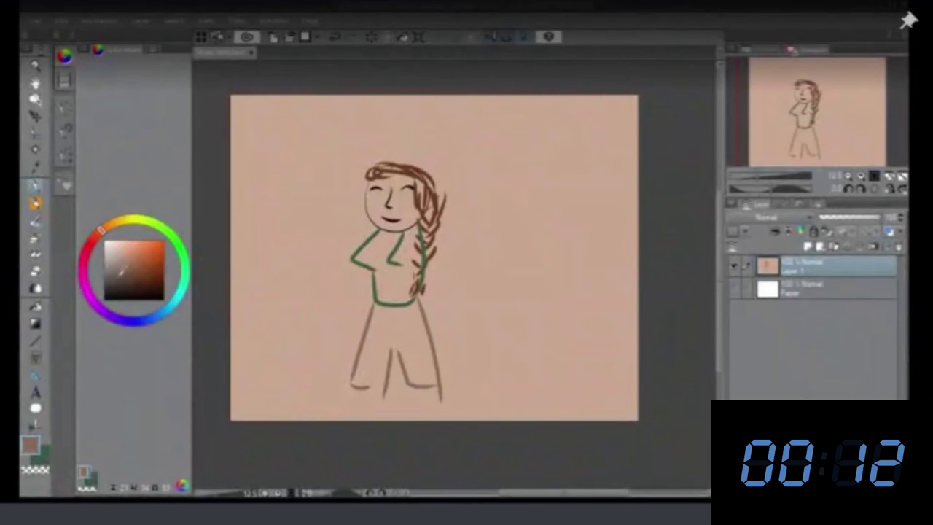
Add short green sleeves and draw both forearms with small round hands in black, undoing and redrawing one overlong arm stroke.
{"action": "left_click", "coordinate": [105, 299]}
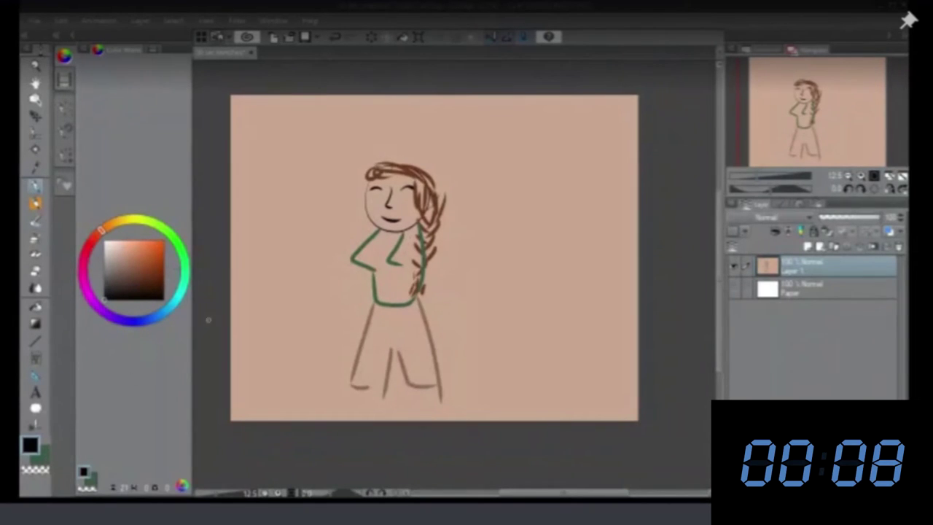
{"action": "left_click", "coordinate": [41, 459]}
{"action": "left_click_drag", "start_coordinate": [409, 239], "coordinate": [421, 256]}
{"action": "left_click_drag", "start_coordinate": [364, 238], "coordinate": [305, 317]}
{"action": "left_click", "coordinate": [30, 446]}
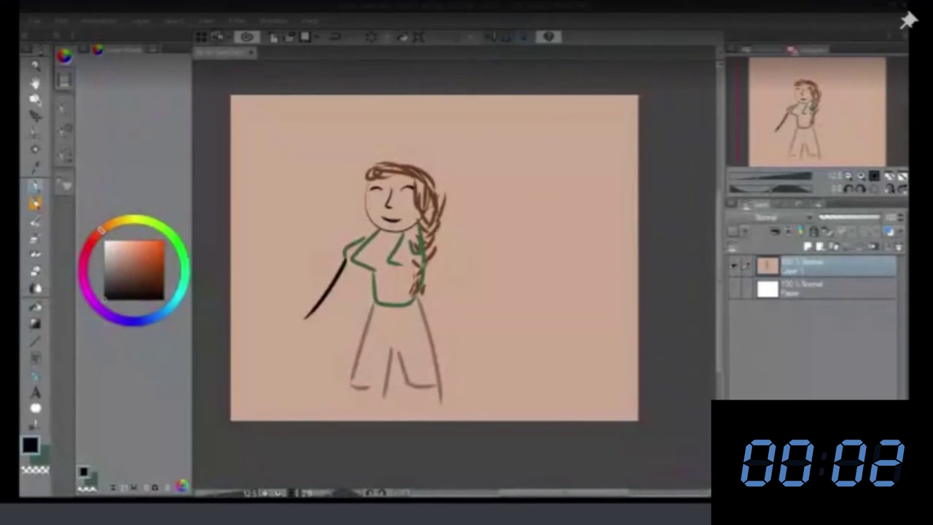
{"action": "key", "text": "ctrl+z"}
{"action": "mouse_move", "coordinate": [350, 255]}
{"action": "left_mouse_down"}
{"action": "mouse_move", "coordinate": [307, 288]}
{"action": "mouse_move", "coordinate": [317, 293]}
{"action": "left_mouse_up"}
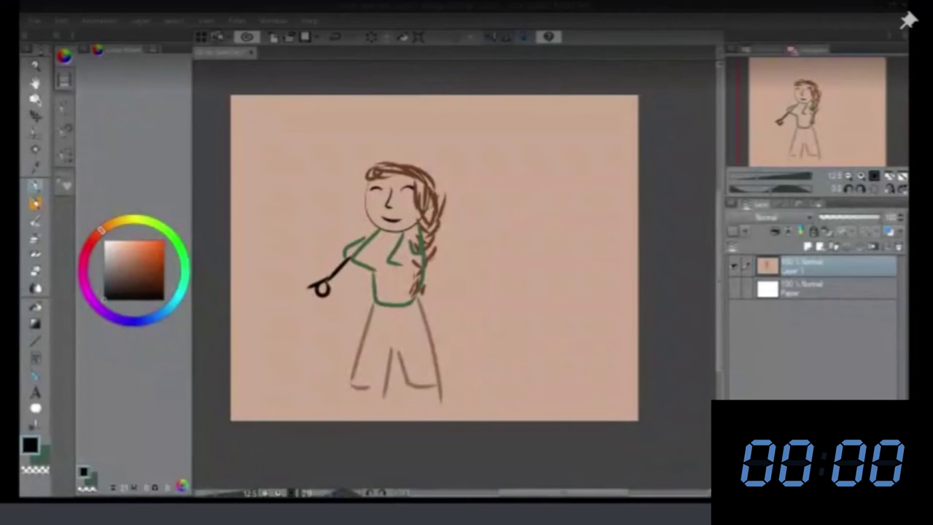
{"action": "left_click_drag", "start_coordinate": [416, 252], "coordinate": [429, 305]}
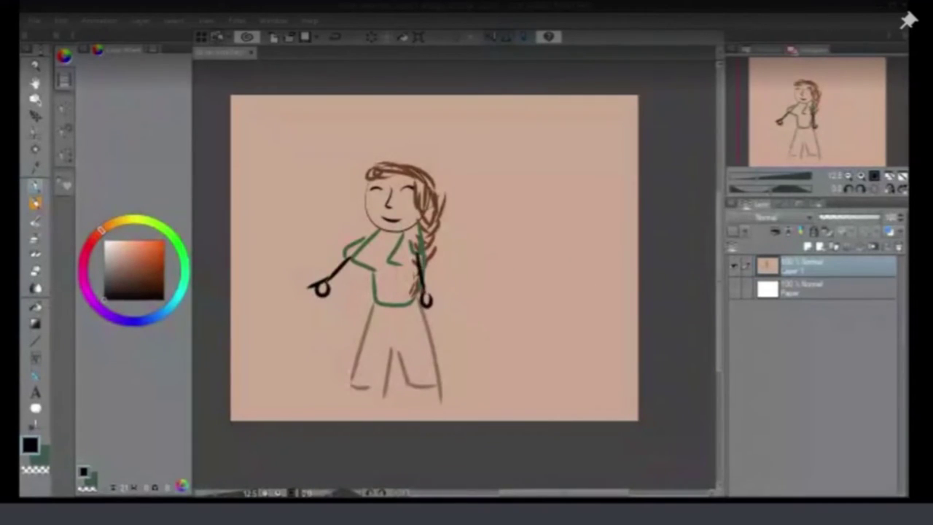
Examine the finished braided figure both up close and as a whole.
{"action": "scroll", "coordinate": [411, 188], "scroll_direction": "up", "scroll_amount": 2}
{"action": "scroll", "coordinate": [410, 152], "scroll_direction": "down", "scroll_amount": 2}
{"action": "scroll", "coordinate": [377, 225], "scroll_direction": "up", "scroll_amount": 2}
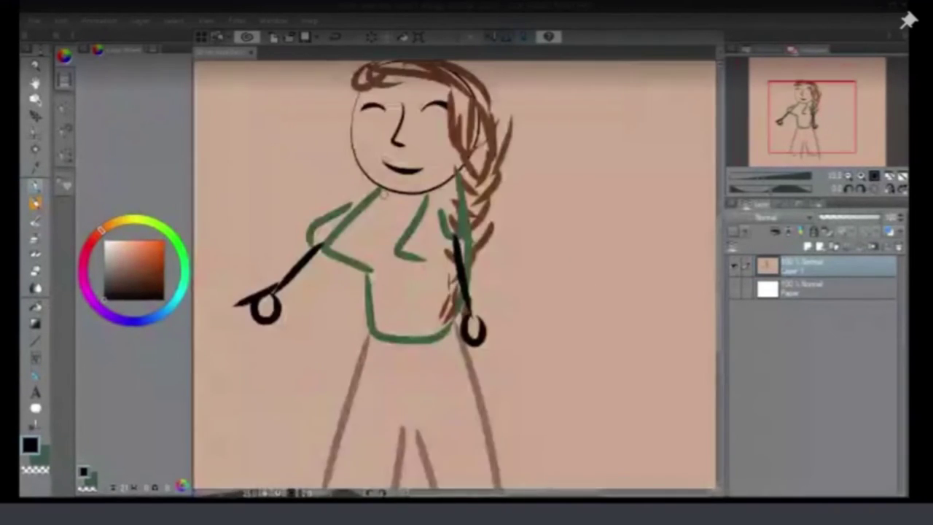
{"action": "scroll", "coordinate": [483, 226], "scroll_direction": "down", "scroll_amount": 2}
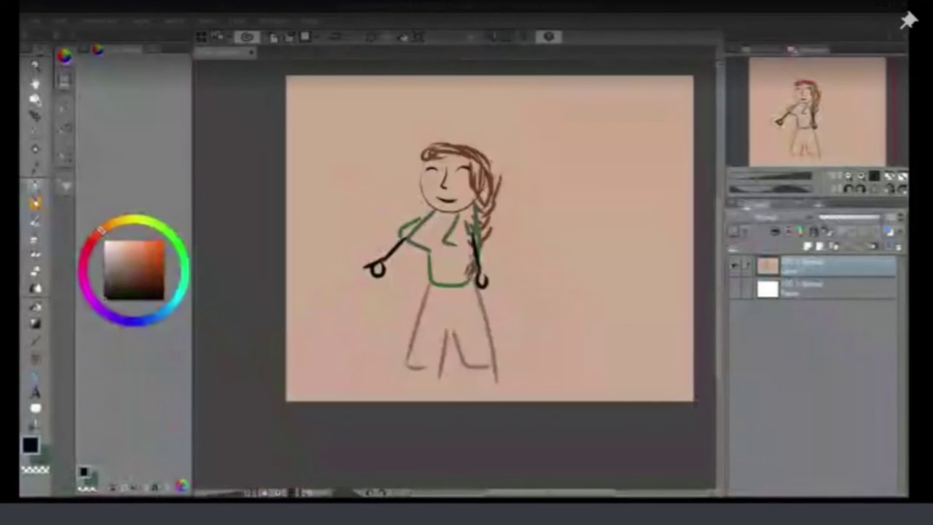
{"action": "scroll", "coordinate": [505, 156], "scroll_direction": "up", "scroll_amount": 1}
{"action": "scroll", "coordinate": [514, 186], "scroll_direction": "up", "scroll_amount": 1}
{"action": "scroll", "coordinate": [392, 279], "scroll_direction": "down", "scroll_amount": 2}
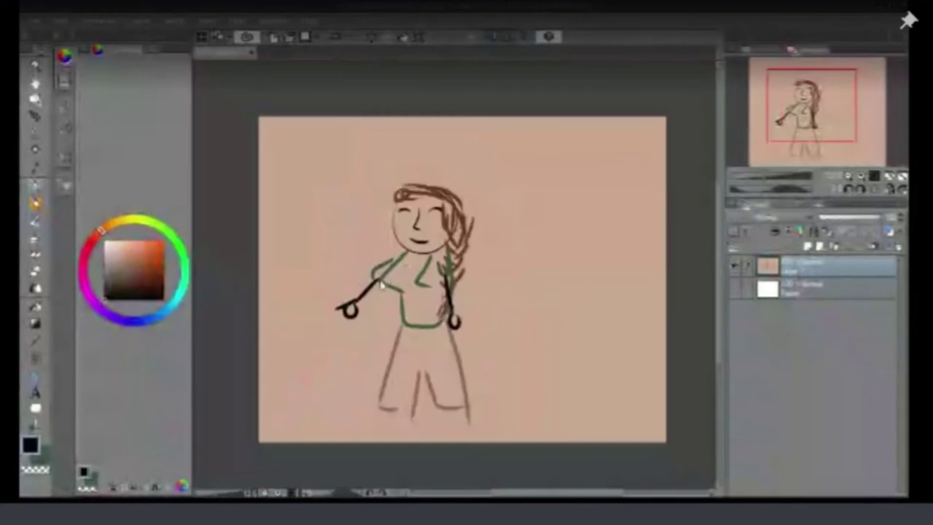
{"action": "scroll", "coordinate": [392, 280], "scroll_direction": "up", "scroll_amount": 1}
{"action": "scroll", "coordinate": [309, 150], "scroll_direction": "down", "scroll_amount": 1}
{"action": "scroll", "coordinate": [310, 157], "scroll_direction": "up", "scroll_amount": 1}
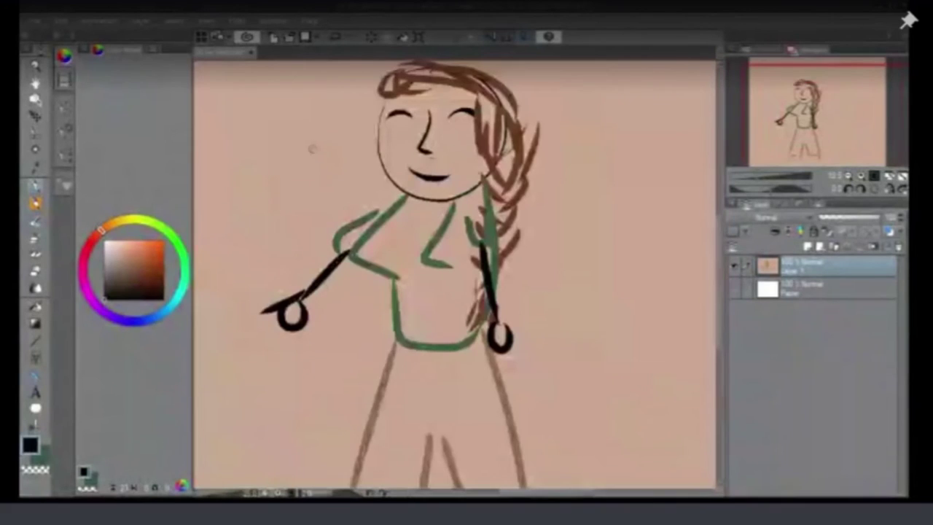
{"action": "scroll", "coordinate": [315, 157], "scroll_direction": "down", "scroll_amount": 4}
{"action": "scroll", "coordinate": [318, 138], "scroll_direction": "up", "scroll_amount": 3}
{"action": "scroll", "coordinate": [623, 169], "scroll_direction": "down", "scroll_amount": 1}
{"action": "scroll", "coordinate": [624, 169], "scroll_direction": "up", "scroll_amount": 1}
Switch to Krita and outline three rounded hair balls, the hair with a pointed fringe, and one side of the jaw in purple.
{"action": "mouse_move", "coordinate": [611, 159]}
{"action": "left_mouse_down"}
{"action": "mouse_move", "coordinate": [584, 188]}
{"action": "mouse_move", "coordinate": [611, 200]}
{"action": "left_mouse_up"}
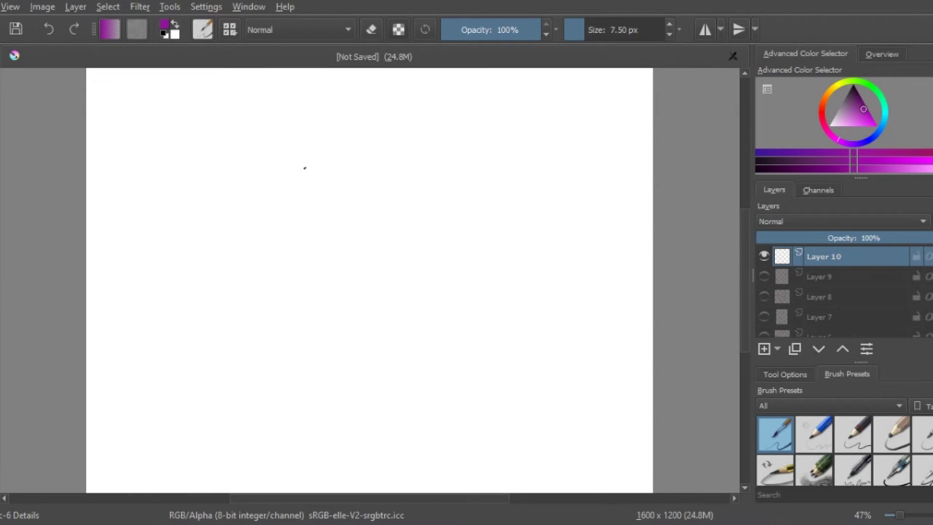
{"action": "left_click_drag", "start_coordinate": [305, 169], "coordinate": [308, 161]}
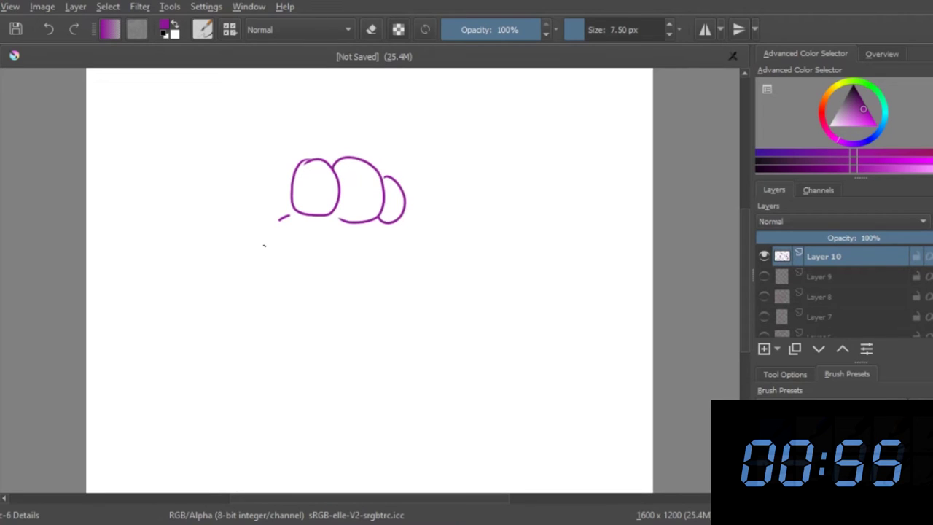
{"action": "mouse_move", "coordinate": [290, 215]}
{"action": "left_mouse_down"}
{"action": "mouse_move", "coordinate": [261, 267]}
{"action": "mouse_move", "coordinate": [310, 291]}
{"action": "left_mouse_up"}
{"action": "left_click_drag", "start_coordinate": [313, 288], "coordinate": [353, 295]}
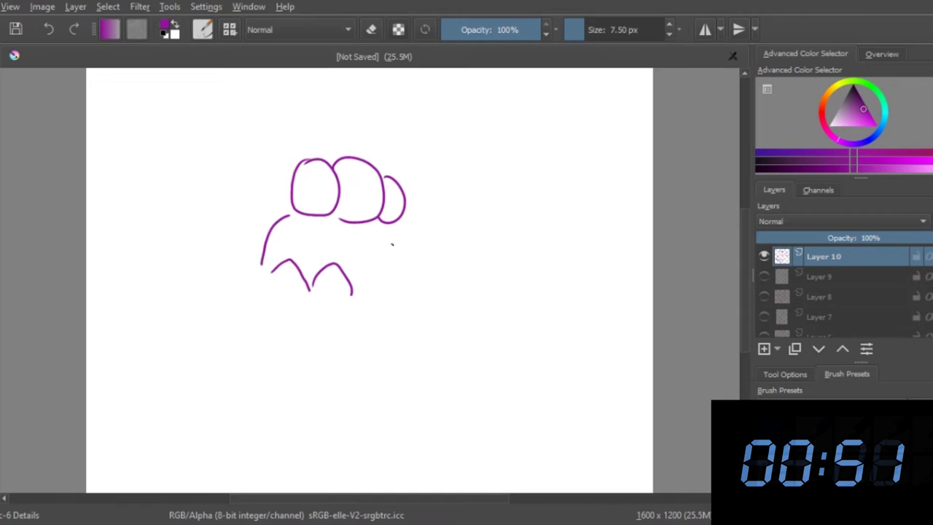
{"action": "left_click_drag", "start_coordinate": [394, 223], "coordinate": [378, 289]}
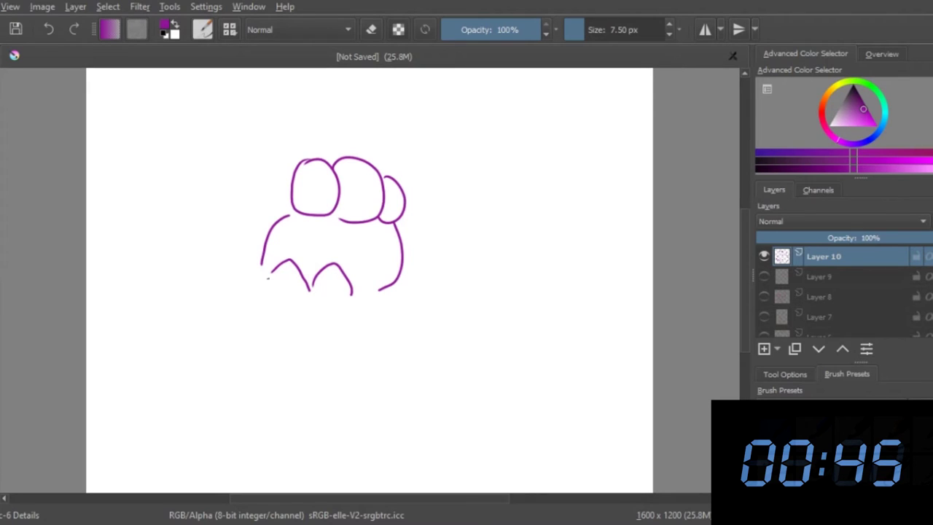
{"action": "mouse_move", "coordinate": [263, 273]}
{"action": "left_mouse_down"}
{"action": "mouse_move", "coordinate": [265, 340]}
{"action": "mouse_move", "coordinate": [298, 347]}
{"action": "left_mouse_up"}
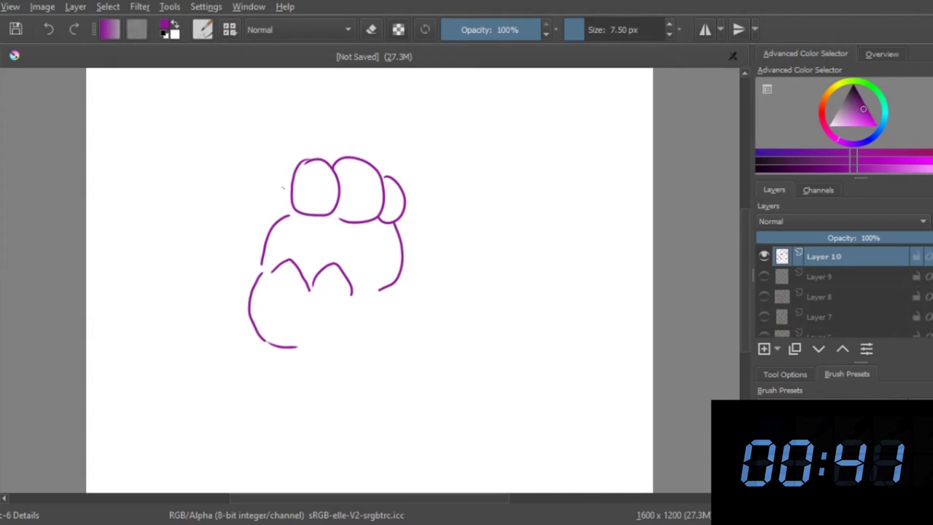
Shade the three hair balls and the hair above the fringe with zigzag strokes, and mark the nose.
{"action": "left_click_drag", "start_coordinate": [310, 172], "coordinate": [386, 209]}
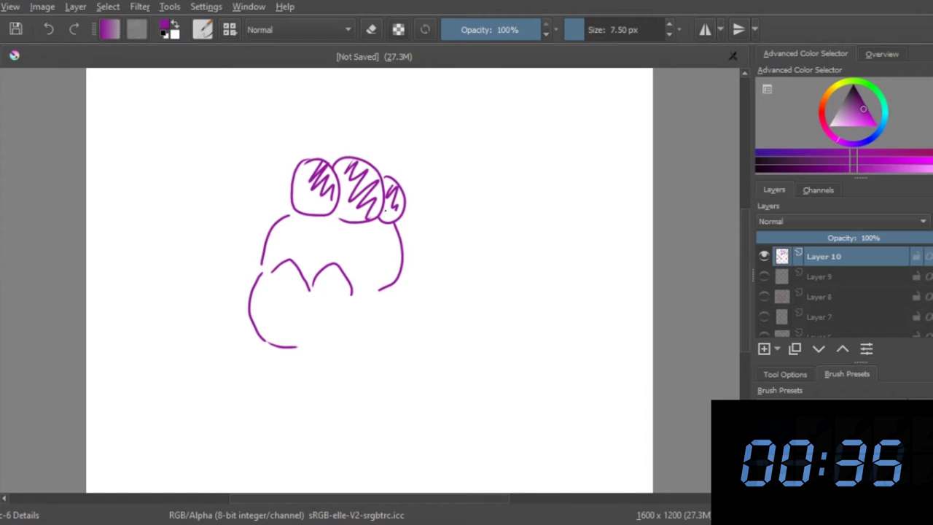
{"action": "left_click_drag", "start_coordinate": [266, 254], "coordinate": [334, 221]}
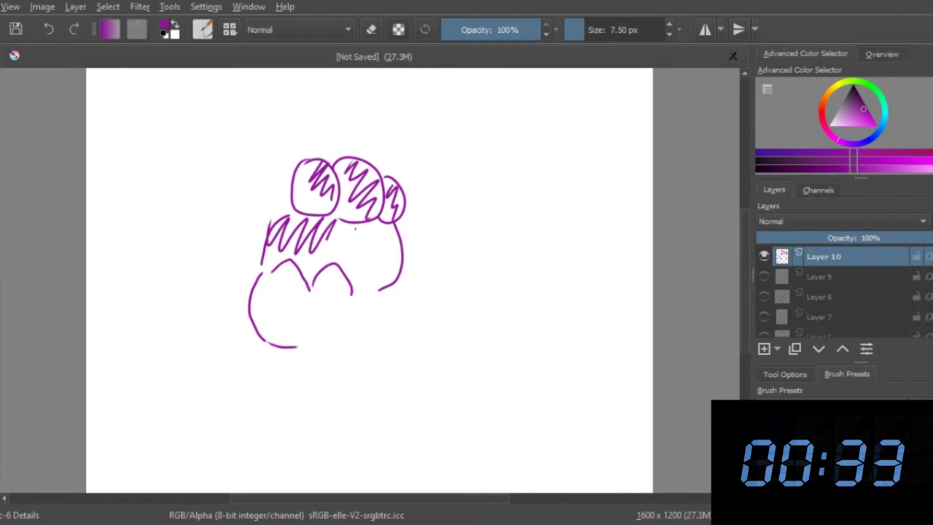
{"action": "left_click_drag", "start_coordinate": [322, 257], "coordinate": [386, 271]}
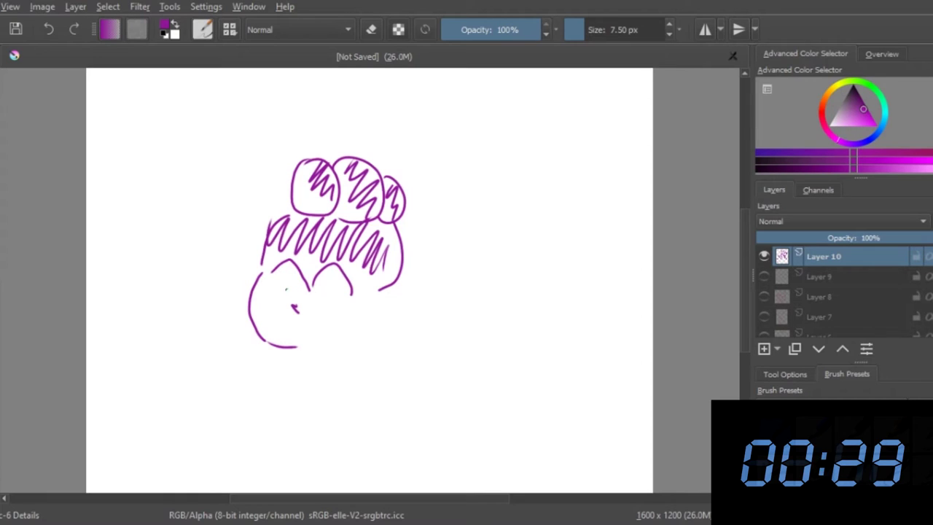
Draw both eyes with curved upper lids and round irises, and a slightly smiling mouth.
{"action": "left_click_drag", "start_coordinate": [271, 277], "coordinate": [292, 285]}
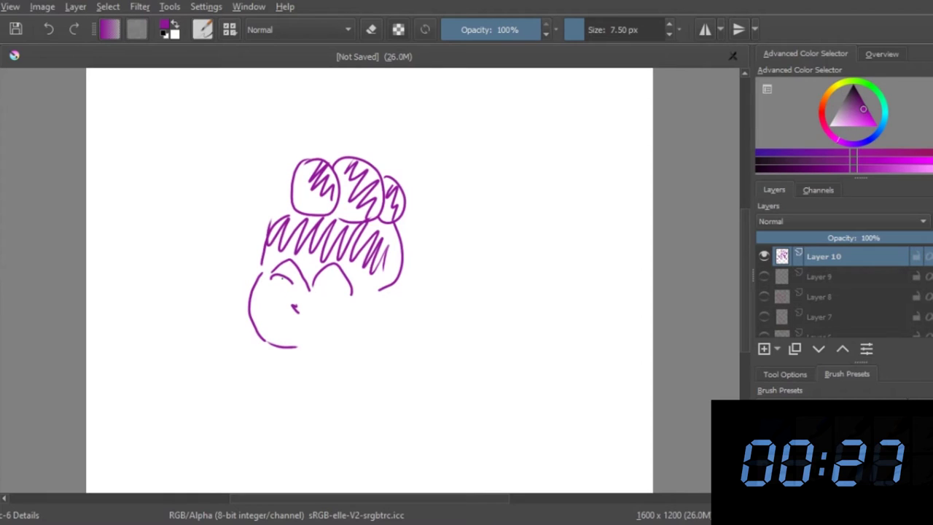
{"action": "left_click_drag", "start_coordinate": [282, 278], "coordinate": [291, 281]}
{"action": "left_click_drag", "start_coordinate": [320, 289], "coordinate": [340, 290]}
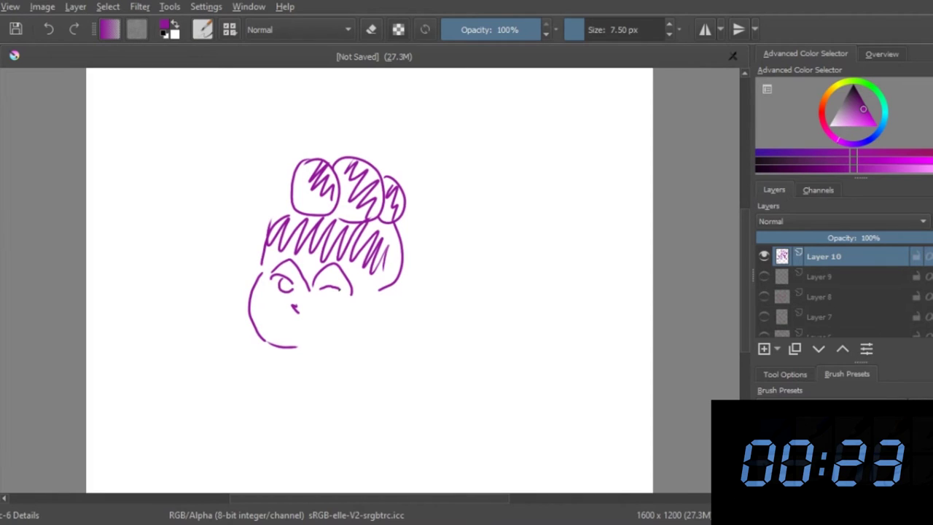
{"action": "left_click_drag", "start_coordinate": [275, 325], "coordinate": [303, 330]}
{"action": "left_click_drag", "start_coordinate": [338, 290], "coordinate": [331, 295]}
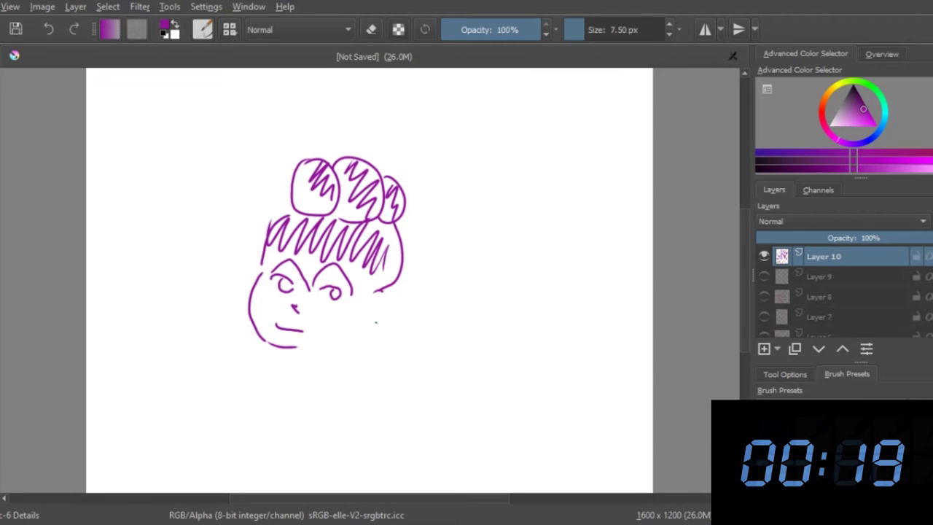
Draw the ear, the rest of the jaw and a curved line under each eye, and fill in the hair around the face.
{"action": "left_click_drag", "start_coordinate": [376, 291], "coordinate": [367, 324]}
{"action": "left_click_drag", "start_coordinate": [363, 328], "coordinate": [316, 347]}
{"action": "left_click_drag", "start_coordinate": [257, 284], "coordinate": [292, 298]}
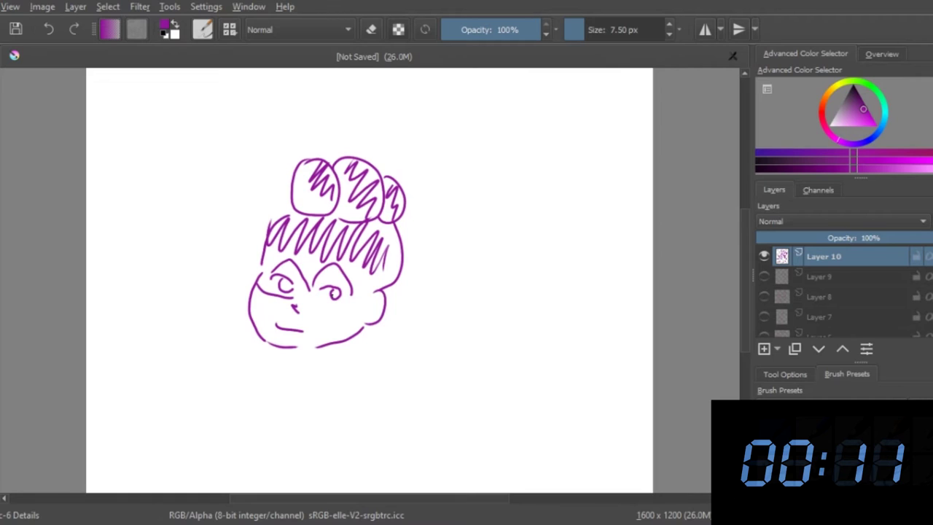
{"action": "left_click_drag", "start_coordinate": [313, 290], "coordinate": [370, 293]}
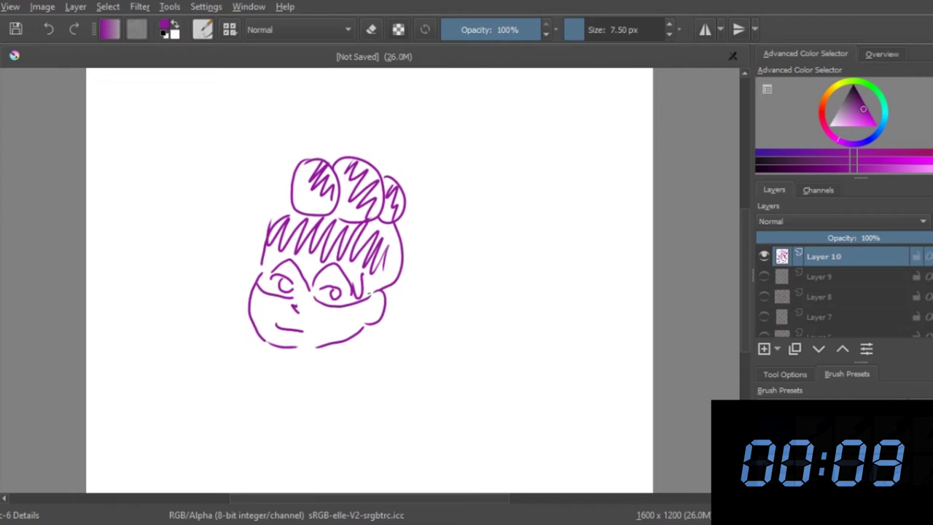
{"action": "left_click_drag", "start_coordinate": [370, 292], "coordinate": [394, 237]}
{"action": "left_click_drag", "start_coordinate": [271, 254], "coordinate": [265, 291]}
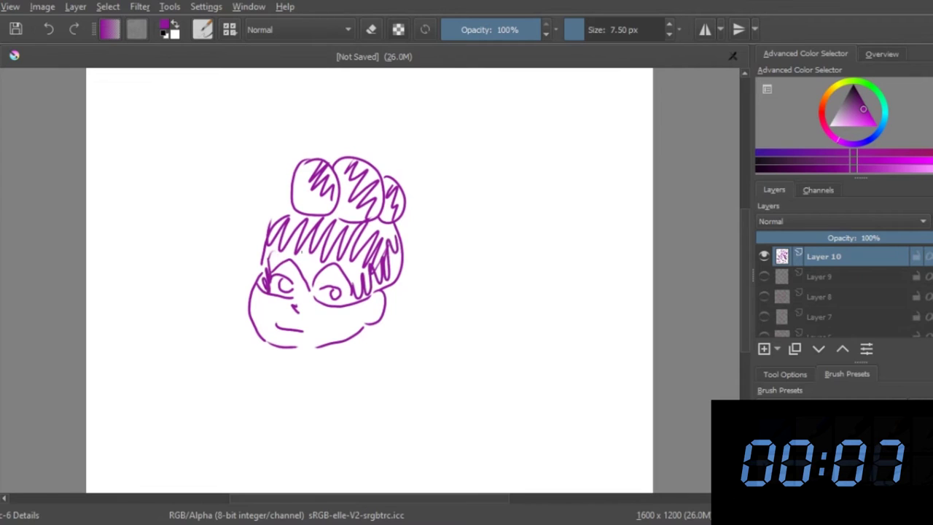
{"action": "left_click_drag", "start_coordinate": [301, 255], "coordinate": [311, 283]}
Draw the neck, shoulder lines and torso sides, ending in a wide tilted oval at the waist.
{"action": "mouse_move", "coordinate": [316, 348]}
{"action": "left_mouse_down"}
{"action": "mouse_move", "coordinate": [328, 372]}
{"action": "mouse_move", "coordinate": [297, 371]}
{"action": "left_mouse_up"}
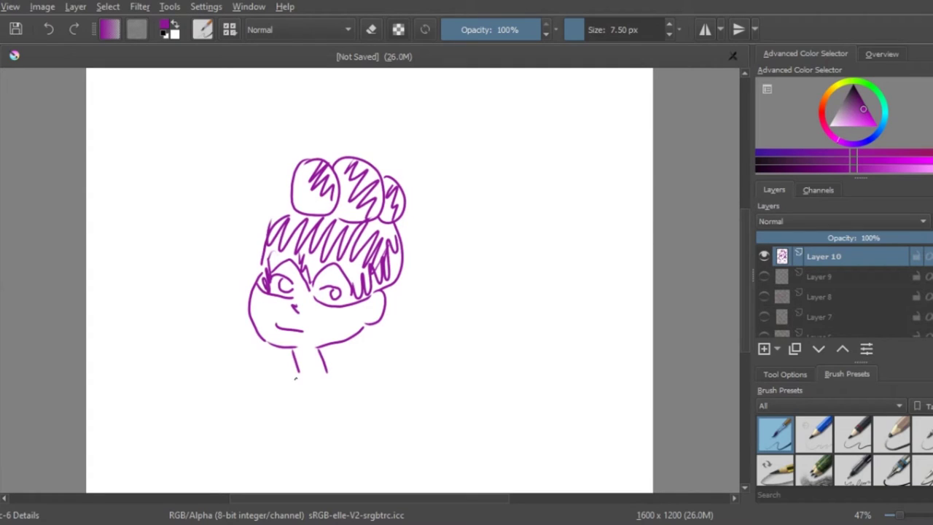
{"action": "left_click_drag", "start_coordinate": [296, 377], "coordinate": [272, 388]}
{"action": "left_click_drag", "start_coordinate": [342, 370], "coordinate": [365, 368]}
{"action": "left_click_drag", "start_coordinate": [305, 425], "coordinate": [377, 425]}
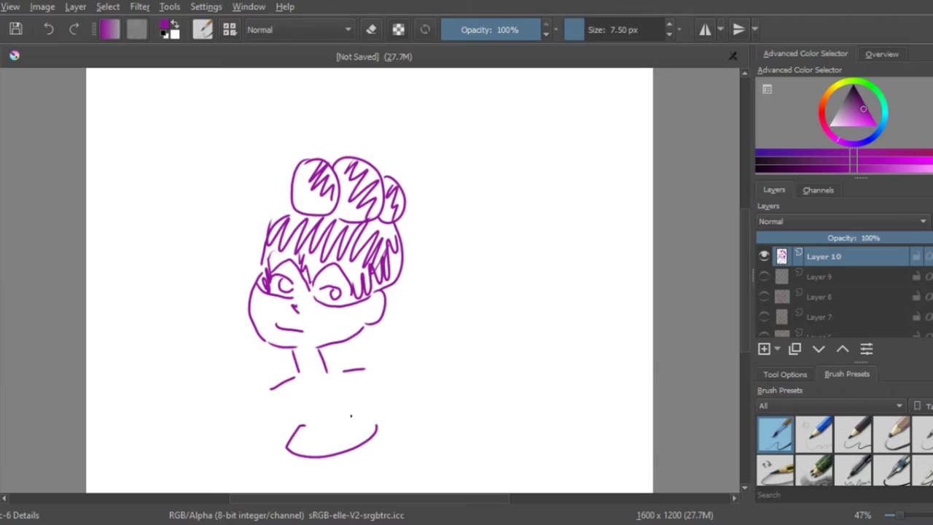
{"action": "left_click_drag", "start_coordinate": [290, 391], "coordinate": [305, 425]}
{"action": "left_click_drag", "start_coordinate": [343, 387], "coordinate": [344, 421]}
{"action": "left_click_drag", "start_coordinate": [296, 427], "coordinate": [376, 425]}
Draw the two leg lines below the oval and finish both arms as short pointed stubs.
{"action": "left_click_drag", "start_coordinate": [364, 454], "coordinate": [384, 474]}
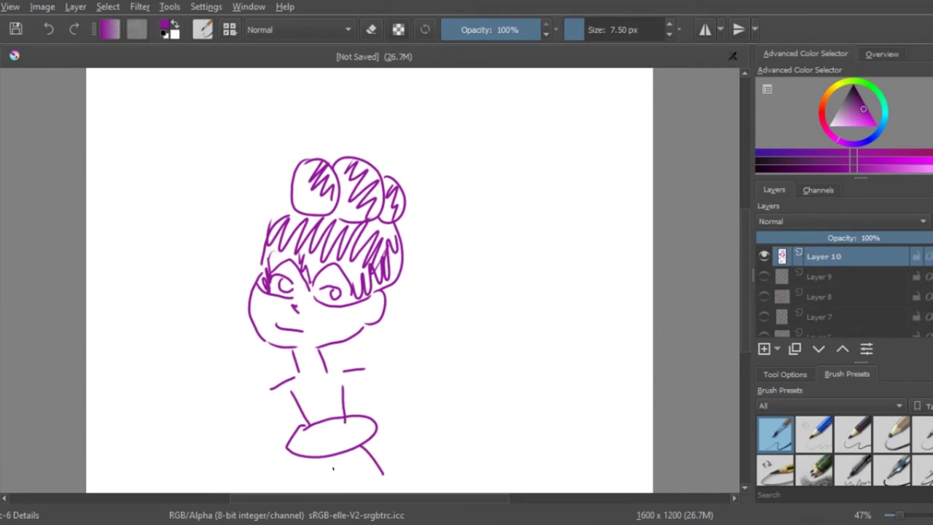
{"action": "left_click_drag", "start_coordinate": [291, 391], "coordinate": [255, 398]}
{"action": "left_click_drag", "start_coordinate": [305, 457], "coordinate": [295, 491]}
{"action": "left_click_drag", "start_coordinate": [363, 373], "coordinate": [343, 388]}
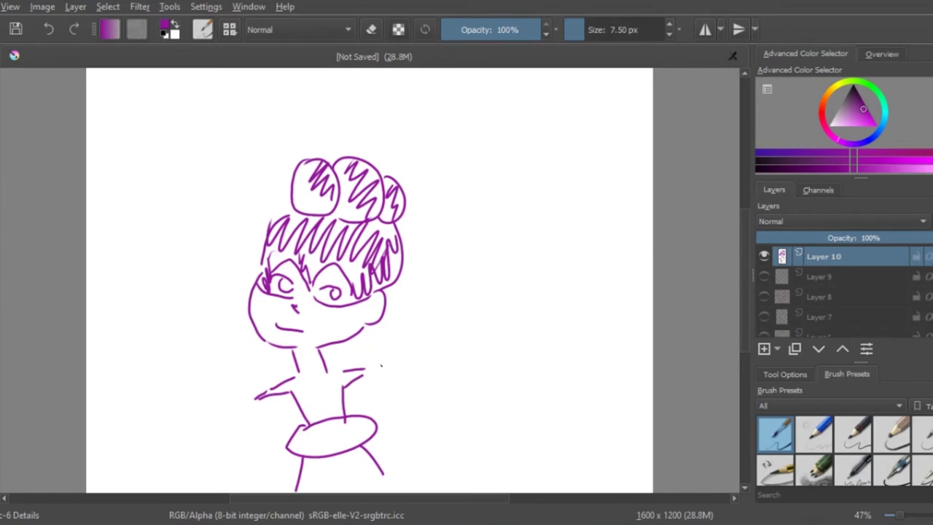
{"action": "left_click_drag", "start_coordinate": [382, 365], "coordinate": [363, 375]}
Move the drawing higher on the canvas and draw two small eyes and a mouth inside the waist oval.
{"action": "left_click_drag", "start_coordinate": [743, 292], "coordinate": [743, 305]}
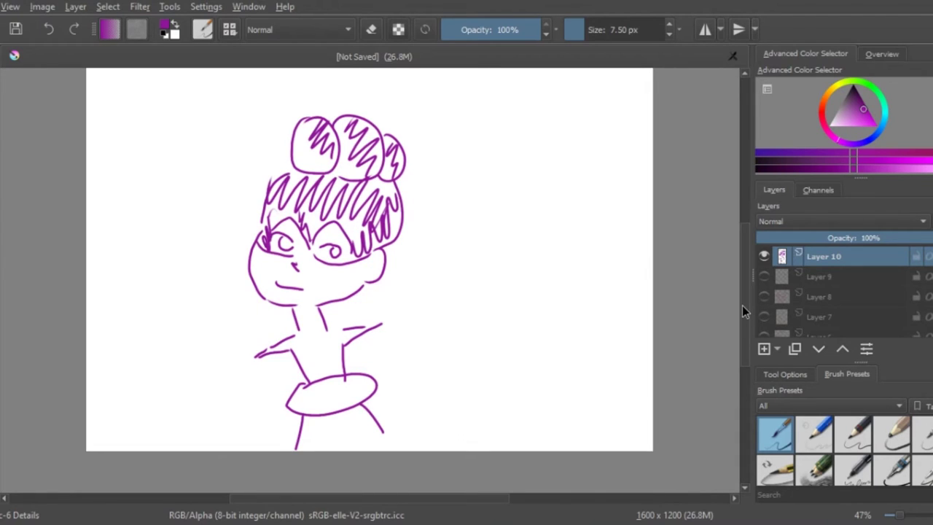
{"action": "scroll", "coordinate": [742, 310], "scroll_direction": "up", "scroll_amount": 1}
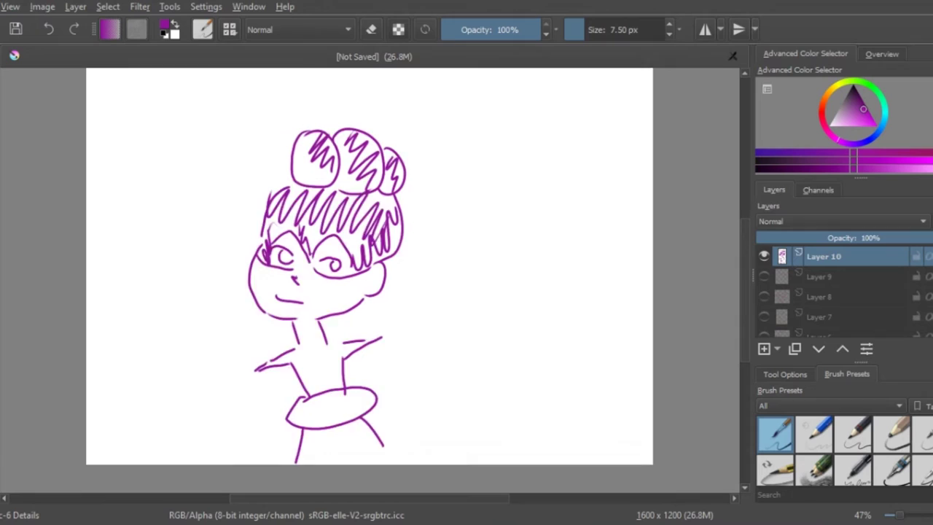
{"action": "left_click_drag", "start_coordinate": [302, 409], "coordinate": [306, 350]}
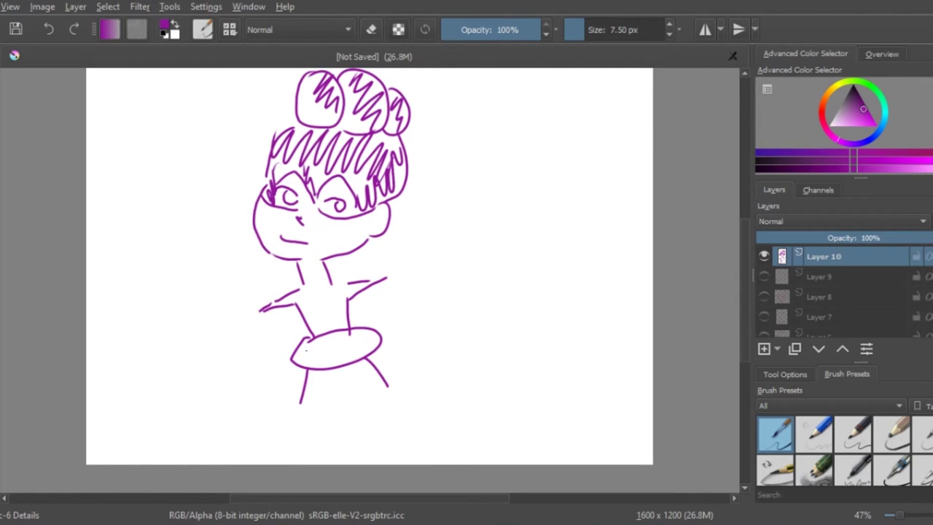
{"action": "left_click_drag", "start_coordinate": [307, 351], "coordinate": [323, 348]}
{"action": "mouse_move", "coordinate": [348, 340]}
{"action": "left_mouse_down"}
{"action": "mouse_move", "coordinate": [357, 338]}
{"action": "mouse_move", "coordinate": [348, 355]}
{"action": "left_mouse_up"}
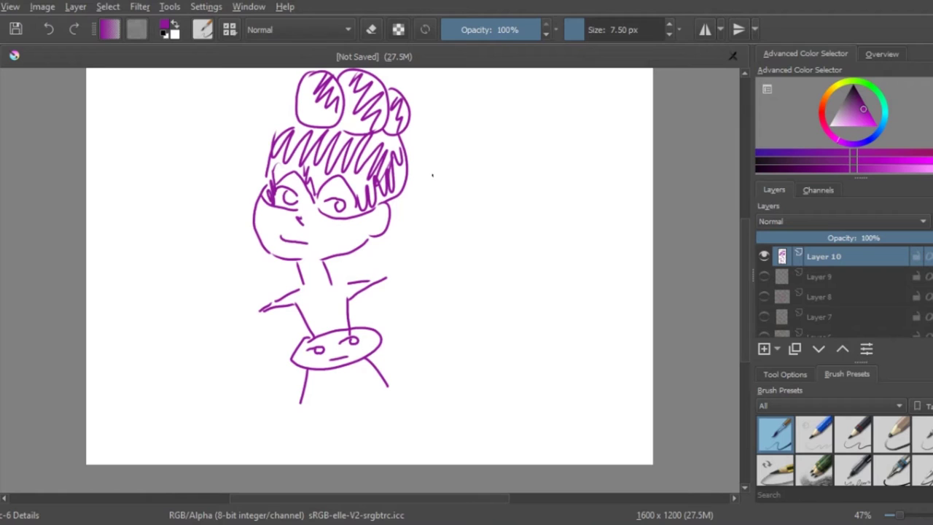
Handwrite "I AM BBY" on one side of the figure and a short joke caption on the other, and hide Layer 10.
{"action": "mouse_move", "coordinate": [424, 177]}
{"action": "left_mouse_down"}
{"action": "mouse_move", "coordinate": [425, 195]}
{"action": "mouse_move", "coordinate": [453, 188]}
{"action": "left_mouse_up"}
{"action": "mouse_move", "coordinate": [454, 188]}
{"action": "left_mouse_down"}
{"action": "mouse_move", "coordinate": [462, 177]}
{"action": "mouse_move", "coordinate": [470, 185]}
{"action": "left_mouse_up"}
{"action": "left_click_drag", "start_coordinate": [429, 210], "coordinate": [430, 230]}
{"action": "left_click_drag", "start_coordinate": [430, 211], "coordinate": [431, 229]}
{"action": "left_click", "coordinate": [451, 218]}
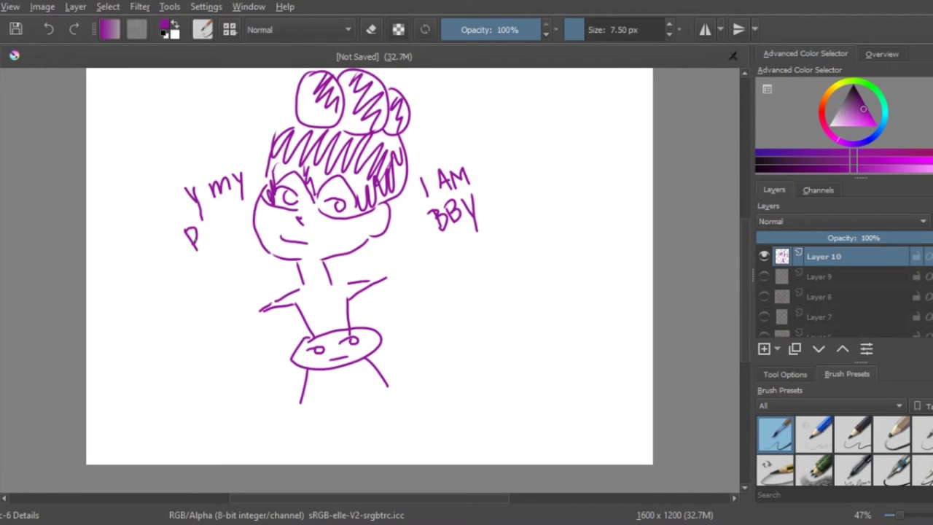
{"action": "left_click_drag", "start_coordinate": [208, 227], "coordinate": [209, 248]}
{"action": "left_click_drag", "start_coordinate": [201, 224], "coordinate": [203, 236]}
{"action": "left_click_drag", "start_coordinate": [190, 262], "coordinate": [218, 269]}
{"action": "left_click_drag", "start_coordinate": [221, 266], "coordinate": [228, 253]}
{"action": "left_click_drag", "start_coordinate": [239, 249], "coordinate": [245, 231]}
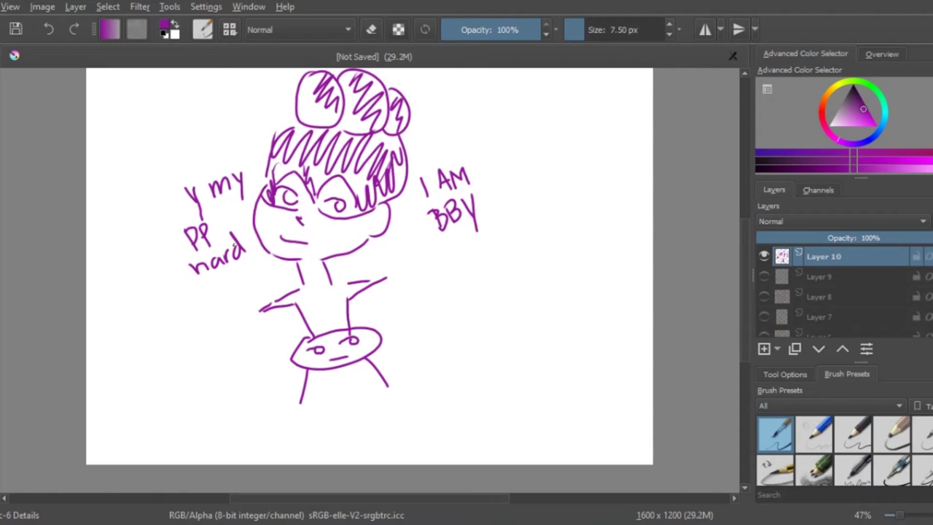
{"action": "scroll", "coordinate": [743, 288], "scroll_direction": "up", "scroll_amount": 1}
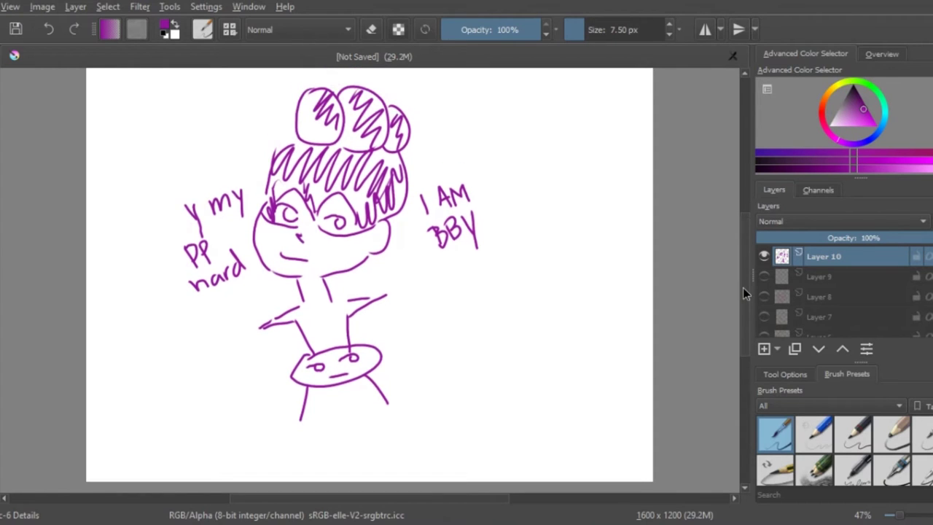
{"action": "scroll", "coordinate": [742, 287], "scroll_direction": "up", "scroll_amount": 1}
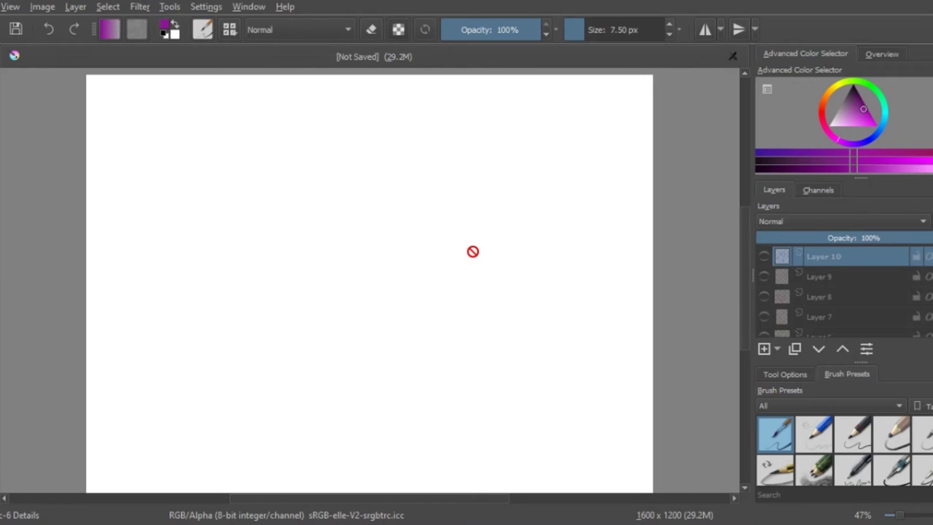
Show Layer 10 so that the finished figure and its captions can be viewed.
{"action": "left_click", "coordinate": [764, 256]}
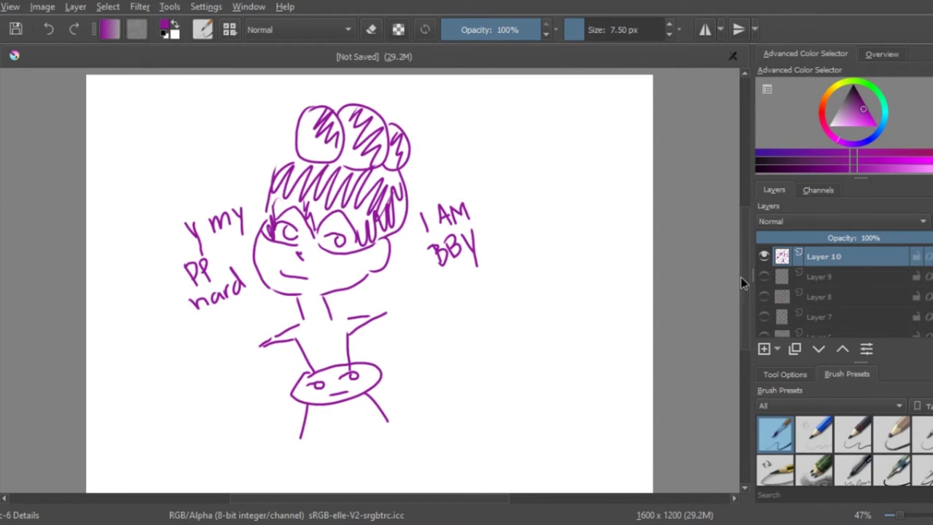
{"action": "scroll", "coordinate": [740, 279], "scroll_direction": "down", "scroll_amount": 1}
{"action": "scroll", "coordinate": [744, 334], "scroll_direction": "up", "scroll_amount": 1}
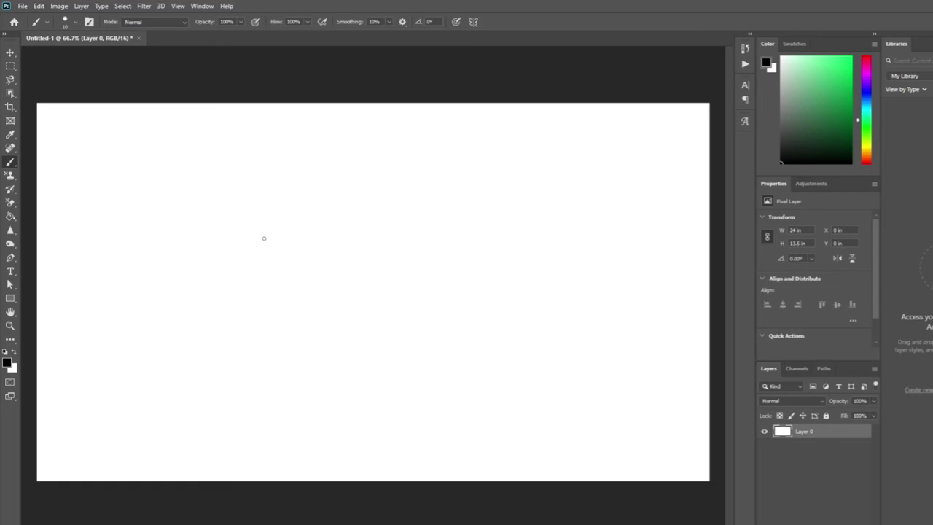
Draw a pointed black face outline and add long jagged grey hair strands across it and on both sides.
{"action": "mouse_move", "coordinate": [256, 232]}
{"action": "left_mouse_down"}
{"action": "mouse_move", "coordinate": [248, 269]}
{"action": "mouse_move", "coordinate": [340, 388]}
{"action": "mouse_move", "coordinate": [439, 292]}
{"action": "mouse_move", "coordinate": [449, 241]}
{"action": "left_mouse_up"}
{"action": "left_click", "coordinate": [781, 115]}
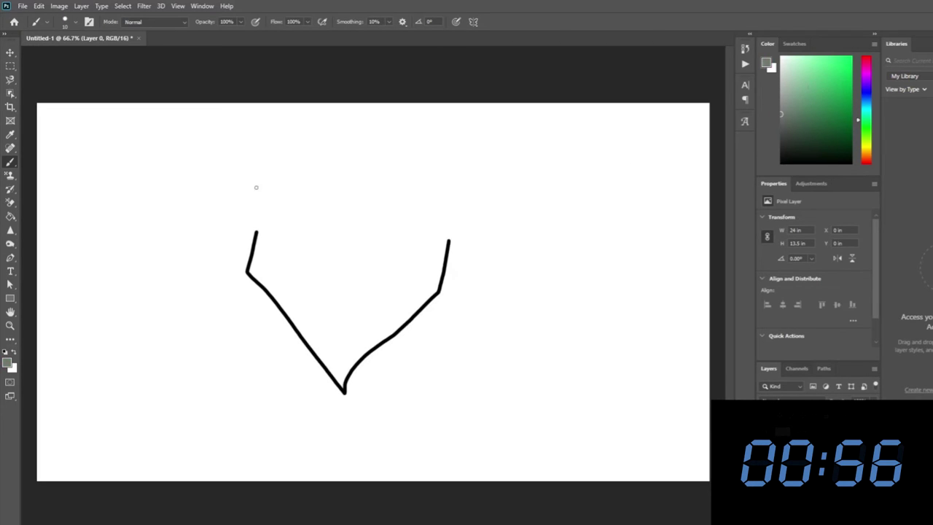
{"action": "mouse_move", "coordinate": [257, 175]}
{"action": "left_mouse_down"}
{"action": "mouse_move", "coordinate": [183, 308]}
{"action": "mouse_move", "coordinate": [232, 264]}
{"action": "mouse_move", "coordinate": [284, 196]}
{"action": "mouse_move", "coordinate": [283, 253]}
{"action": "mouse_move", "coordinate": [303, 249]}
{"action": "mouse_move", "coordinate": [357, 157]}
{"action": "mouse_move", "coordinate": [299, 342]}
{"action": "mouse_move", "coordinate": [389, 188]}
{"action": "mouse_move", "coordinate": [379, 252]}
{"action": "mouse_move", "coordinate": [391, 266]}
{"action": "mouse_move", "coordinate": [451, 191]}
{"action": "mouse_move", "coordinate": [458, 336]}
{"action": "mouse_move", "coordinate": [493, 167]}
{"action": "left_mouse_up"}
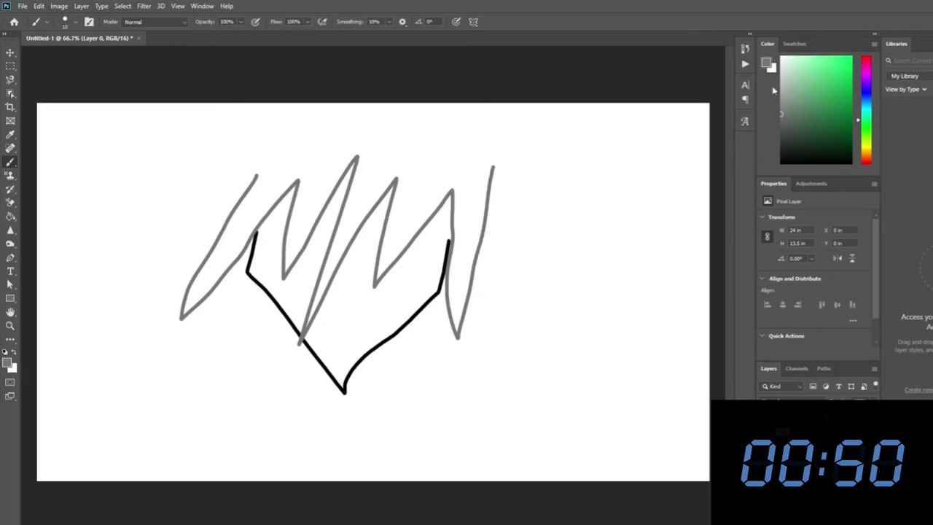
{"action": "mouse_move", "coordinate": [259, 173]}
{"action": "left_mouse_down"}
{"action": "mouse_move", "coordinate": [247, 175]}
{"action": "mouse_move", "coordinate": [293, 139]}
{"action": "left_mouse_up"}
{"action": "mouse_move", "coordinate": [483, 155]}
{"action": "left_mouse_down"}
{"action": "mouse_move", "coordinate": [540, 223]}
{"action": "mouse_move", "coordinate": [495, 149]}
{"action": "left_mouse_up"}
Draw a wide-brimmed hat in black above the hair, with the crown running off the canvas edge.
{"action": "key", "text": "d"}
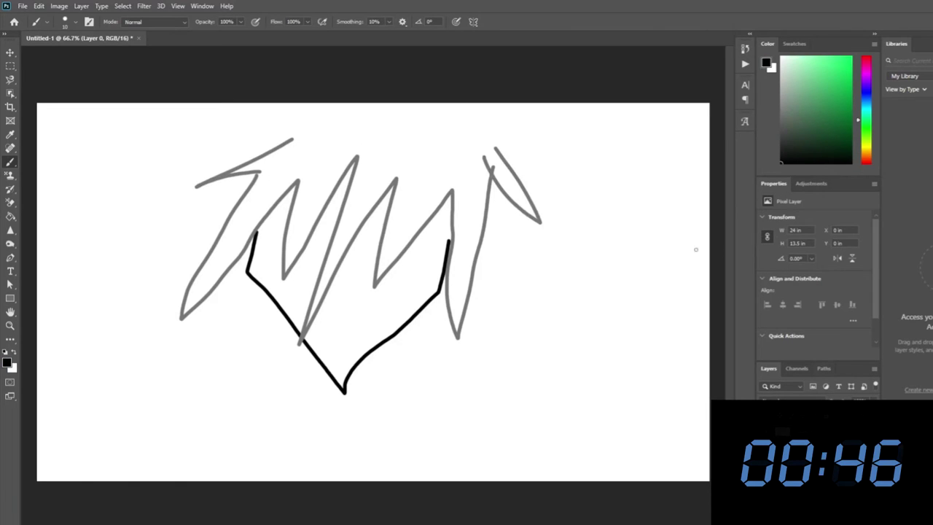
{"action": "mouse_move", "coordinate": [259, 133]}
{"action": "left_mouse_down"}
{"action": "mouse_move", "coordinate": [388, 151]}
{"action": "mouse_move", "coordinate": [568, 129]}
{"action": "mouse_move", "coordinate": [472, 106]}
{"action": "left_mouse_up"}
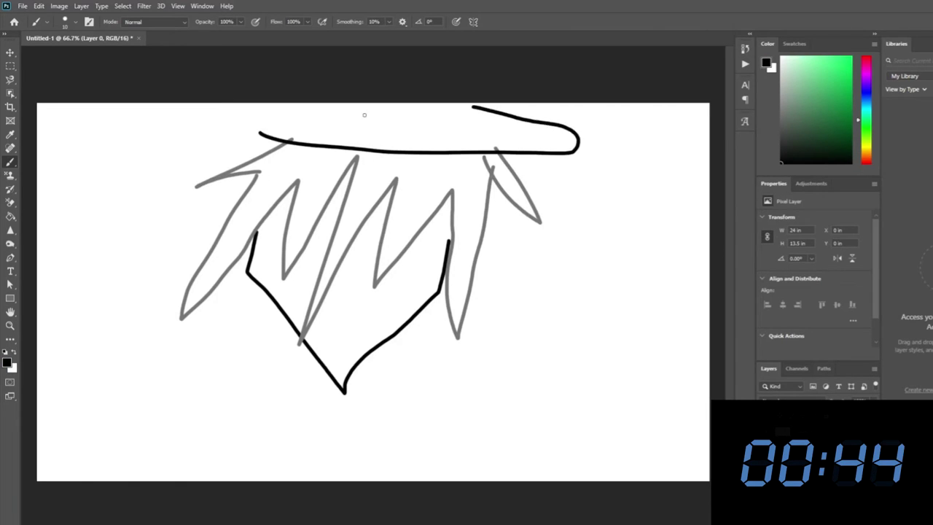
{"action": "mouse_move", "coordinate": [261, 131]}
{"action": "left_mouse_down"}
{"action": "mouse_move", "coordinate": [325, 110]}
{"action": "mouse_move", "coordinate": [347, 132]}
{"action": "left_mouse_up"}
{"action": "left_click_drag", "start_coordinate": [468, 128], "coordinate": [479, 103]}
{"action": "left_click_drag", "start_coordinate": [325, 112], "coordinate": [344, 105]}
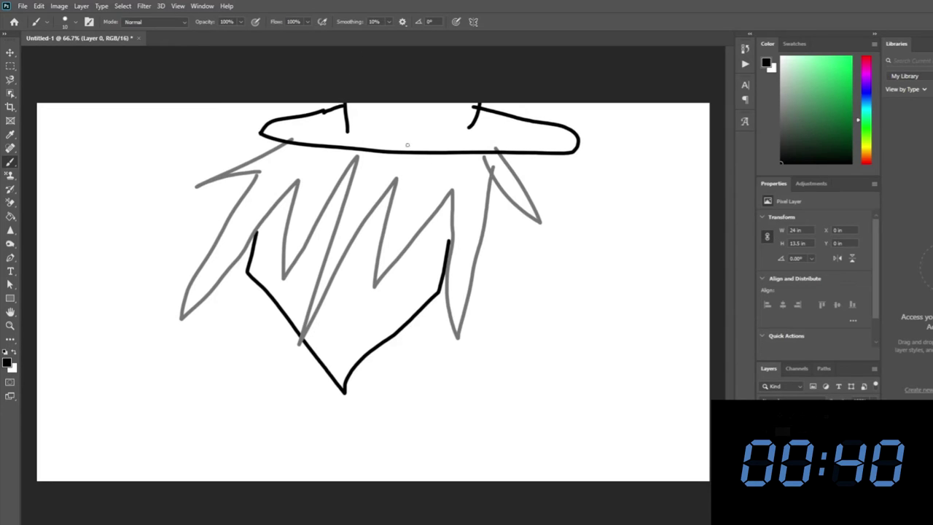
Draw a toothy open grin on the face and add black neck and shoulder lines down to the canvas edge.
{"action": "left_click_drag", "start_coordinate": [317, 323], "coordinate": [389, 309]}
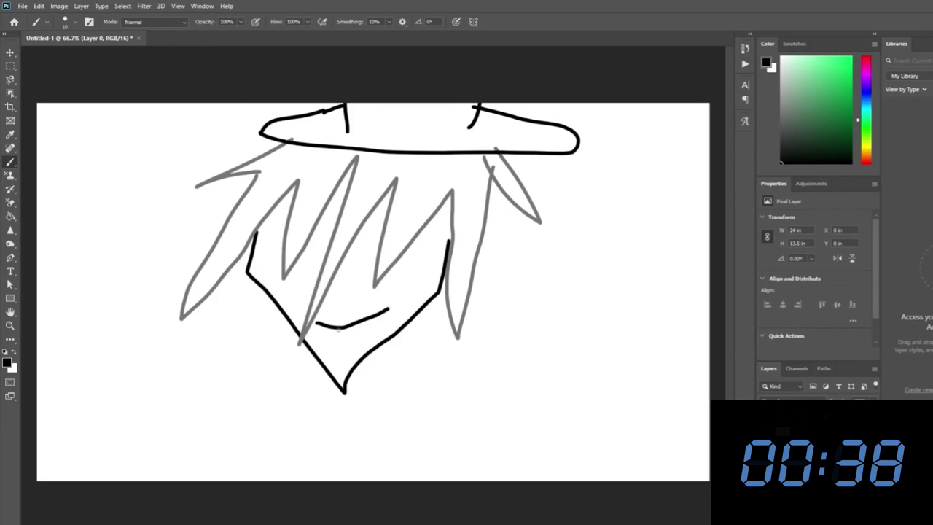
{"action": "mouse_move", "coordinate": [321, 329]}
{"action": "left_mouse_down"}
{"action": "mouse_move", "coordinate": [386, 319]}
{"action": "mouse_move", "coordinate": [389, 311]}
{"action": "mouse_move", "coordinate": [338, 343]}
{"action": "mouse_move", "coordinate": [373, 330]}
{"action": "left_mouse_up"}
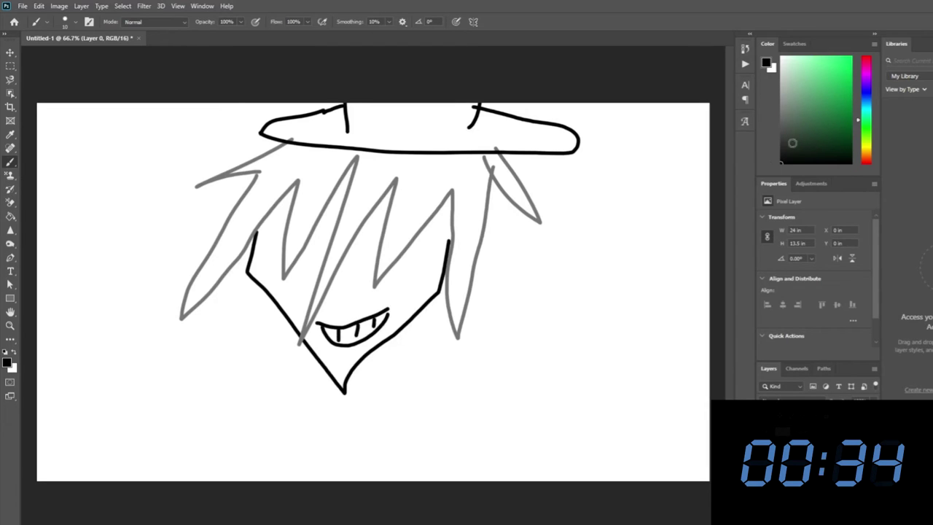
{"action": "mouse_move", "coordinate": [274, 320]}
{"action": "left_mouse_down"}
{"action": "mouse_move", "coordinate": [271, 366]}
{"action": "mouse_move", "coordinate": [241, 407]}
{"action": "mouse_move", "coordinate": [133, 480]}
{"action": "left_mouse_up"}
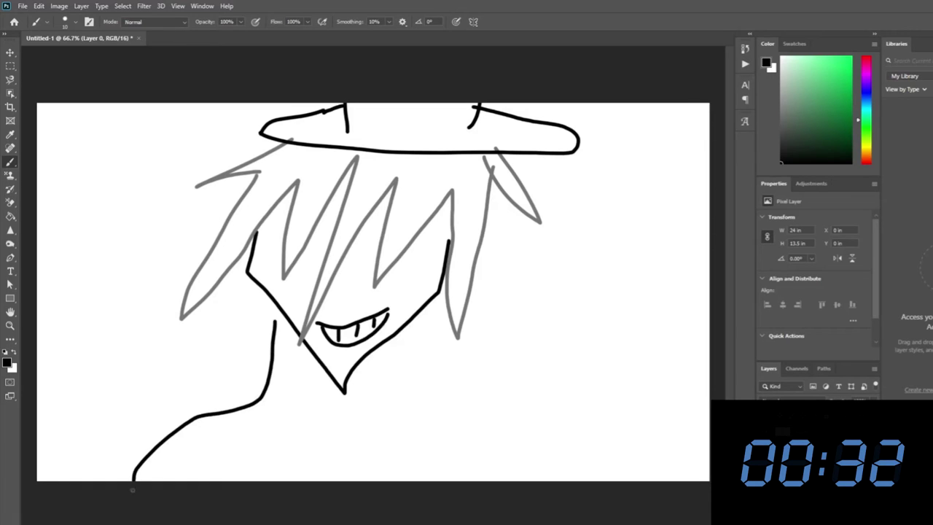
{"action": "mouse_move", "coordinate": [398, 327]}
{"action": "left_mouse_down"}
{"action": "mouse_move", "coordinate": [405, 385]}
{"action": "mouse_move", "coordinate": [512, 413]}
{"action": "mouse_move", "coordinate": [560, 471]}
{"action": "left_mouse_up"}
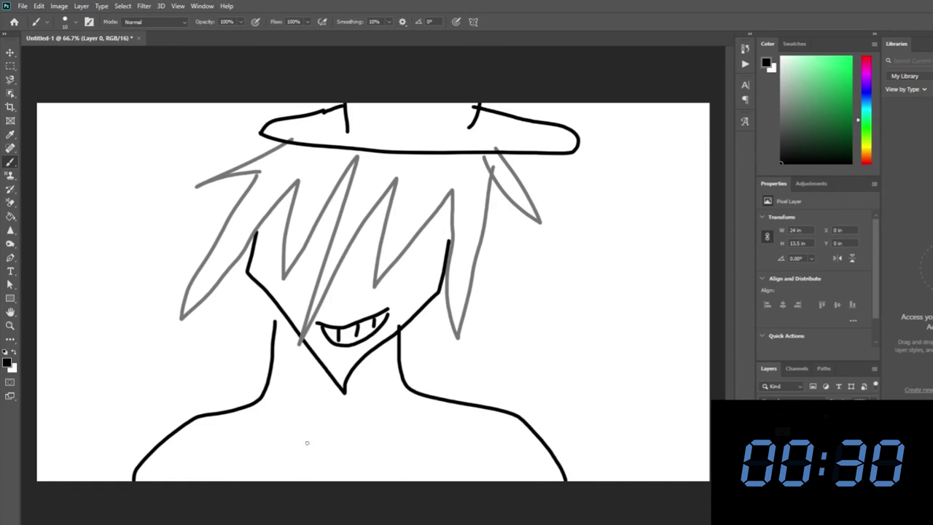
Draw loose grey strokes across the shoulders and chest and pick a darker shade.
{"action": "left_click", "coordinate": [780, 107]}
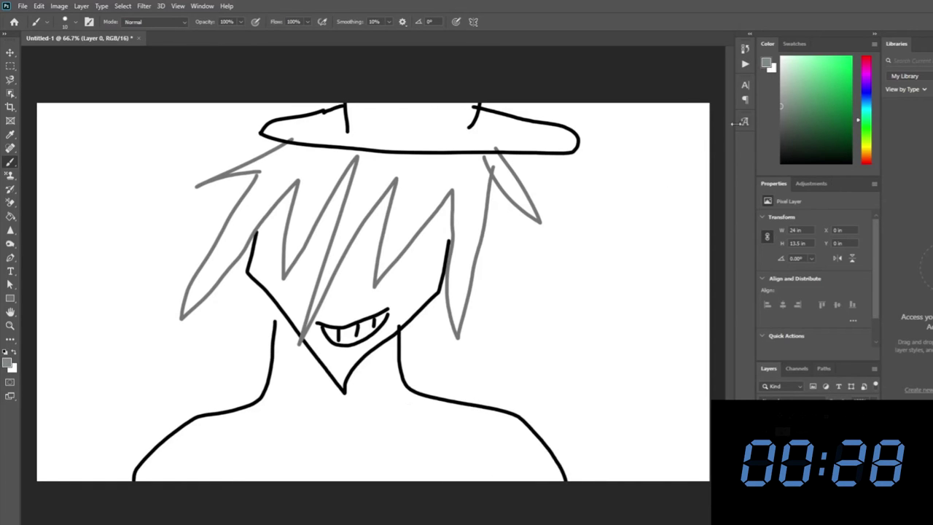
{"action": "left_click_drag", "start_coordinate": [431, 400], "coordinate": [235, 497]}
{"action": "left_click_drag", "start_coordinate": [519, 412], "coordinate": [398, 482]}
{"action": "mouse_move", "coordinate": [288, 478]}
{"action": "left_mouse_down"}
{"action": "mouse_move", "coordinate": [396, 440]}
{"action": "mouse_move", "coordinate": [361, 432]}
{"action": "mouse_move", "coordinate": [432, 435]}
{"action": "mouse_move", "coordinate": [489, 412]}
{"action": "left_mouse_up"}
{"action": "left_click", "coordinate": [789, 135]}
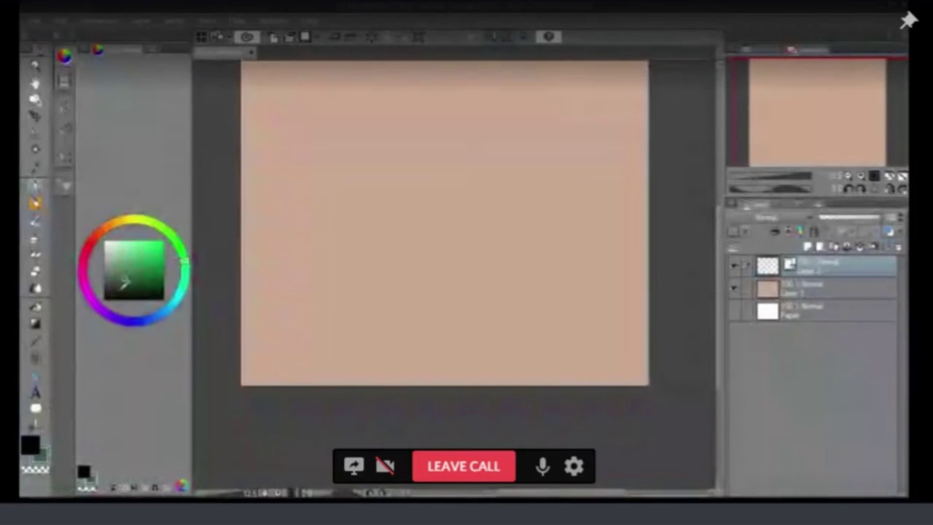
Shift the painting colour's hue to orange for the peach canvas in the shared painting program.
{"action": "left_click_drag", "start_coordinate": [184, 259], "coordinate": [109, 224]}
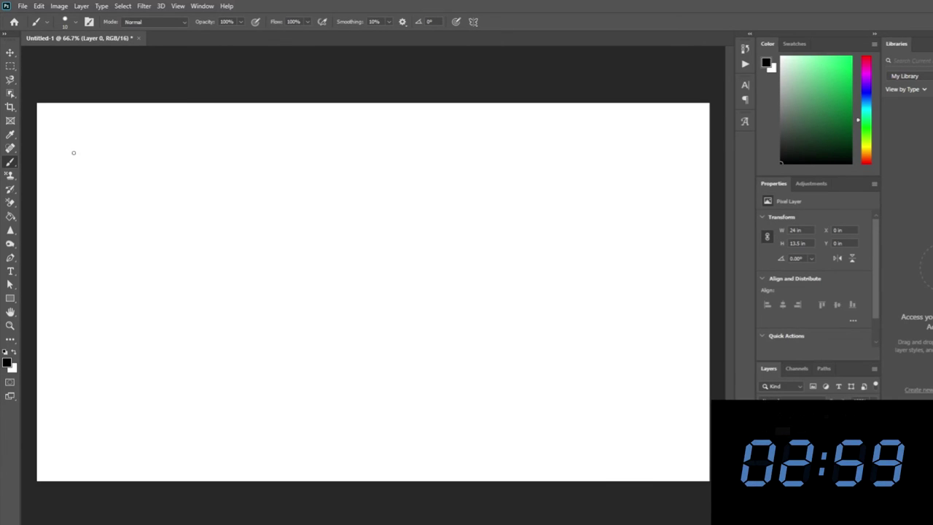
Draw a long pointed black face outline on the blank canvas and top it with bright green zigzag hair.
{"action": "mouse_move", "coordinate": [77, 187]}
{"action": "left_mouse_down"}
{"action": "mouse_move", "coordinate": [93, 283]}
{"action": "mouse_move", "coordinate": [141, 314]}
{"action": "mouse_move", "coordinate": [198, 282]}
{"action": "mouse_move", "coordinate": [197, 142]}
{"action": "left_mouse_up"}
{"action": "left_click", "coordinate": [850, 56]}
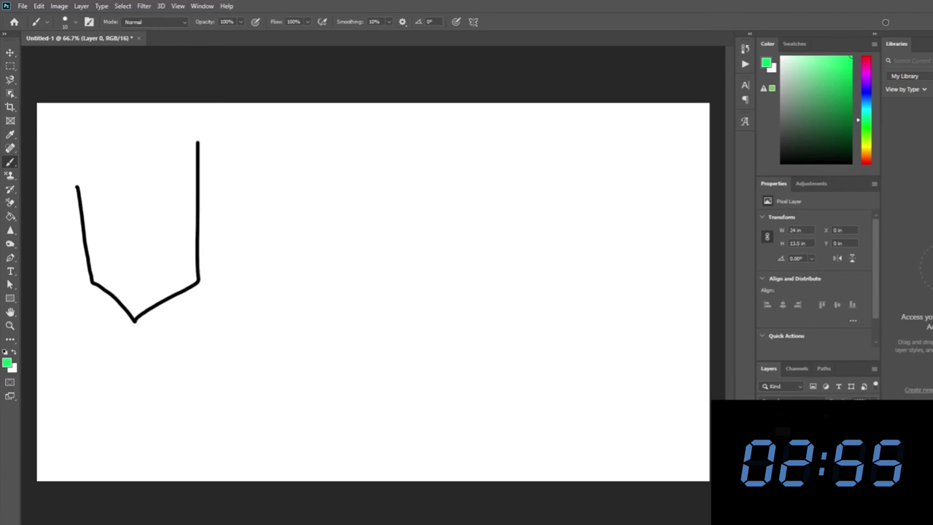
{"action": "mouse_move", "coordinate": [56, 134]}
{"action": "left_mouse_down"}
{"action": "mouse_move", "coordinate": [87, 183]}
{"action": "mouse_move", "coordinate": [80, 188]}
{"action": "mouse_move", "coordinate": [160, 153]}
{"action": "mouse_move", "coordinate": [188, 157]}
{"action": "mouse_move", "coordinate": [230, 129]}
{"action": "mouse_move", "coordinate": [211, 223]}
{"action": "left_mouse_up"}
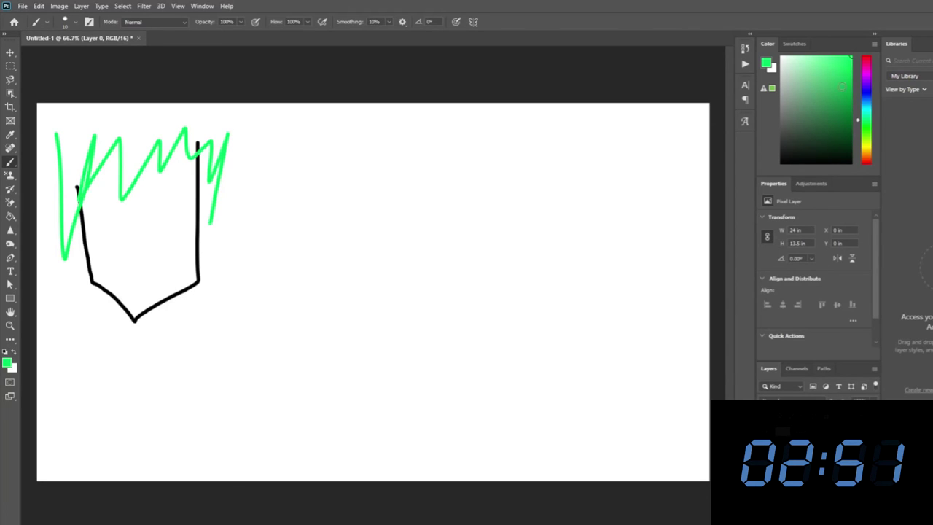
Add two red spiral cheeks joined by a curved smile and one small black oval eye to the green-haired face.
{"action": "left_click", "coordinate": [864, 58]}
{"action": "left_click_drag", "start_coordinate": [104, 245], "coordinate": [106, 260]}
{"action": "mouse_move", "coordinate": [173, 247]}
{"action": "left_mouse_down"}
{"action": "mouse_move", "coordinate": [183, 243]}
{"action": "mouse_move", "coordinate": [176, 253]}
{"action": "left_mouse_up"}
{"action": "mouse_move", "coordinate": [110, 261]}
{"action": "left_mouse_down"}
{"action": "mouse_move", "coordinate": [130, 283]}
{"action": "mouse_move", "coordinate": [172, 264]}
{"action": "left_mouse_up"}
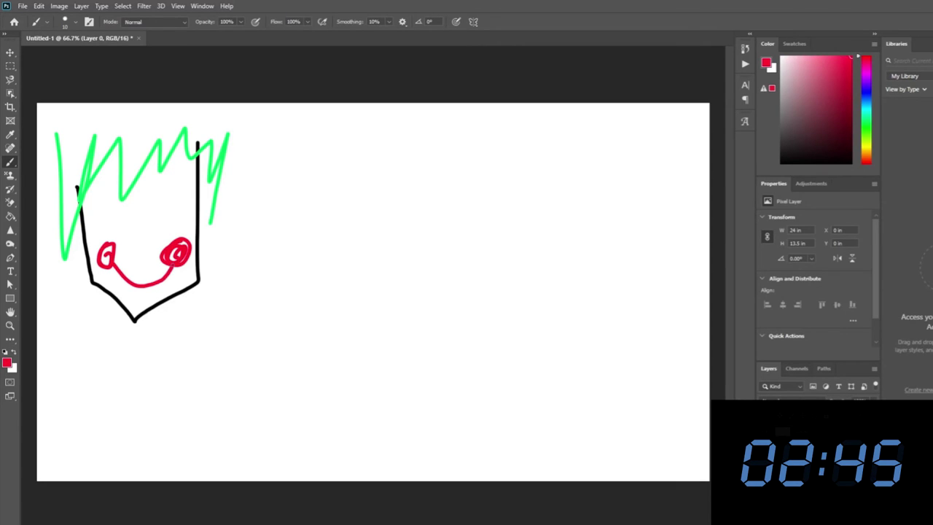
{"action": "key", "text": "d"}
{"action": "left_click_drag", "start_coordinate": [107, 205], "coordinate": [109, 202]}
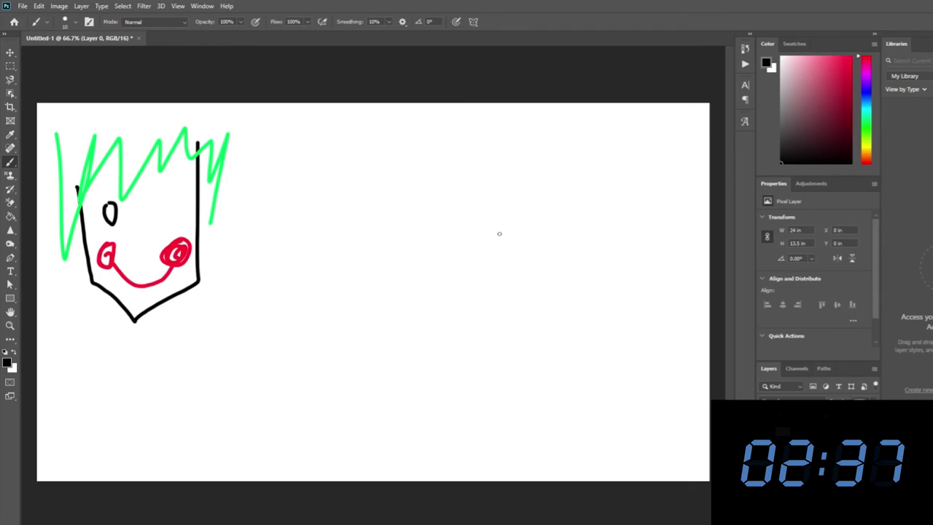
Draw a large bat emblem outline in bright yellow beside the green-haired face.
{"action": "left_click", "coordinate": [867, 145]}
{"action": "left_click_drag", "start_coordinate": [841, 73], "coordinate": [867, 29]}
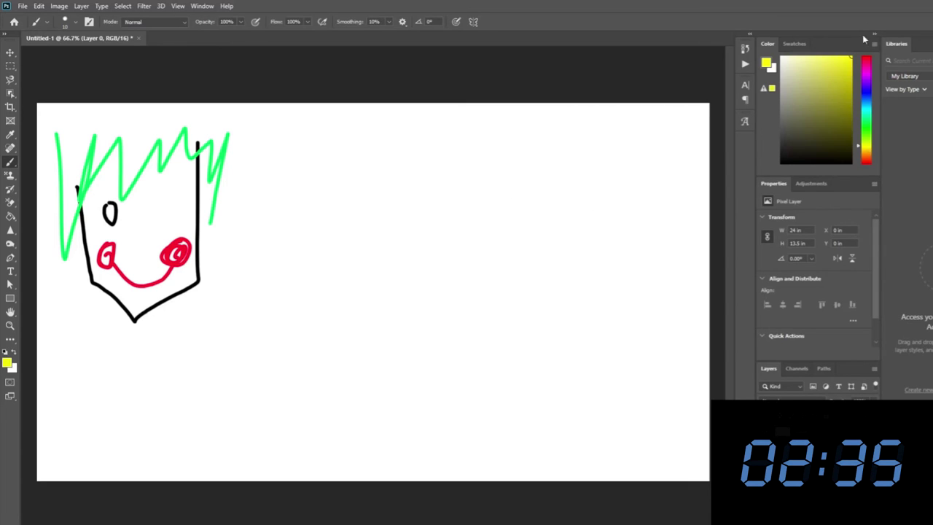
{"action": "mouse_move", "coordinate": [364, 175]}
{"action": "left_mouse_down"}
{"action": "mouse_move", "coordinate": [289, 183]}
{"action": "mouse_move", "coordinate": [293, 260]}
{"action": "mouse_move", "coordinate": [363, 286]}
{"action": "mouse_move", "coordinate": [346, 269]}
{"action": "mouse_move", "coordinate": [374, 246]}
{"action": "mouse_move", "coordinate": [397, 263]}
{"action": "mouse_move", "coordinate": [419, 245]}
{"action": "mouse_move", "coordinate": [469, 274]}
{"action": "mouse_move", "coordinate": [472, 309]}
{"action": "mouse_move", "coordinate": [481, 241]}
{"action": "mouse_move", "coordinate": [518, 250]}
{"action": "mouse_move", "coordinate": [545, 242]}
{"action": "mouse_move", "coordinate": [566, 291]}
{"action": "mouse_move", "coordinate": [601, 205]}
{"action": "mouse_move", "coordinate": [504, 154]}
{"action": "mouse_move", "coordinate": [554, 188]}
{"action": "mouse_move", "coordinate": [547, 209]}
{"action": "left_mouse_up"}
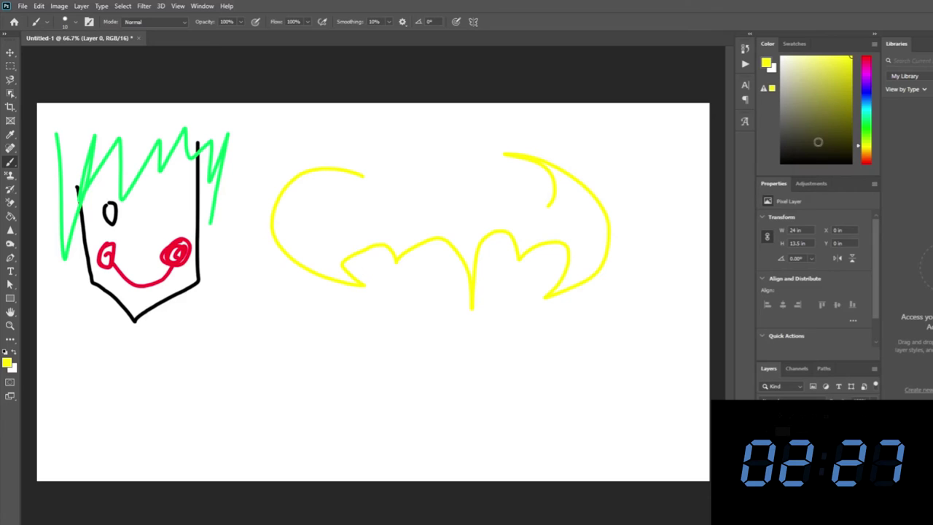
Draw a closed upright bean shape in green below the face and reset the colour to black.
{"action": "left_click", "coordinate": [868, 128]}
{"action": "mouse_move", "coordinate": [208, 356]}
{"action": "left_mouse_down"}
{"action": "mouse_move", "coordinate": [195, 394]}
{"action": "mouse_move", "coordinate": [201, 445]}
{"action": "mouse_move", "coordinate": [216, 464]}
{"action": "mouse_move", "coordinate": [241, 469]}
{"action": "mouse_move", "coordinate": [264, 343]}
{"action": "mouse_move", "coordinate": [247, 335]}
{"action": "mouse_move", "coordinate": [201, 360]}
{"action": "left_mouse_up"}
{"action": "key", "text": "d"}
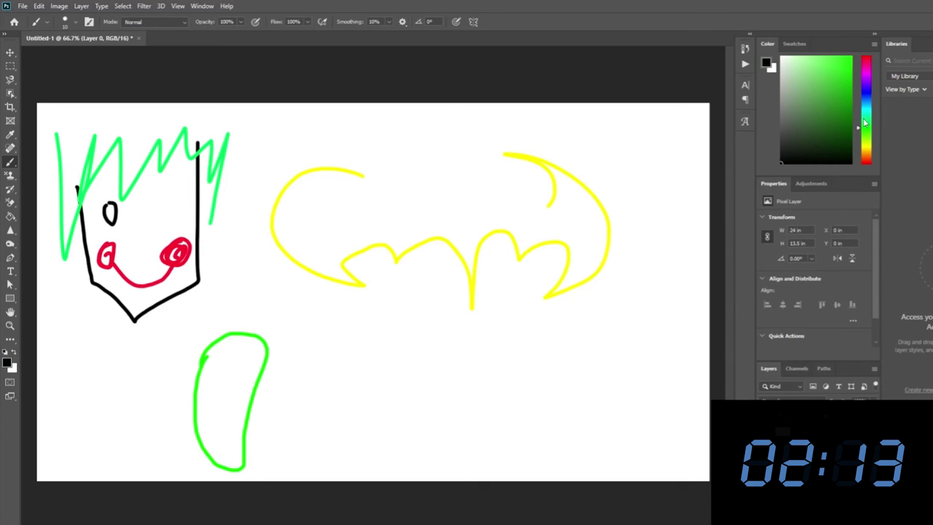
Draw a round blue head with spiky quills sweeping back, below the bat emblem.
{"action": "left_click", "coordinate": [871, 93]}
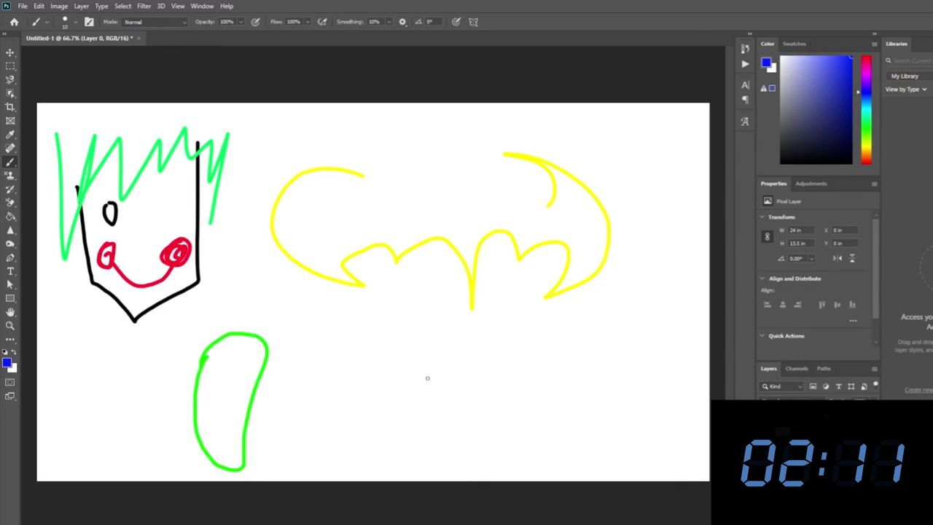
{"action": "mouse_move", "coordinate": [421, 354]}
{"action": "left_mouse_down"}
{"action": "mouse_move", "coordinate": [371, 374]}
{"action": "mouse_move", "coordinate": [406, 412]}
{"action": "mouse_move", "coordinate": [445, 383]}
{"action": "mouse_move", "coordinate": [424, 352]}
{"action": "left_mouse_up"}
{"action": "mouse_move", "coordinate": [372, 365]}
{"action": "left_mouse_down"}
{"action": "mouse_move", "coordinate": [443, 318]}
{"action": "mouse_move", "coordinate": [413, 336]}
{"action": "mouse_move", "coordinate": [524, 346]}
{"action": "mouse_move", "coordinate": [446, 368]}
{"action": "mouse_move", "coordinate": [479, 374]}
{"action": "mouse_move", "coordinate": [444, 382]}
{"action": "left_mouse_up"}
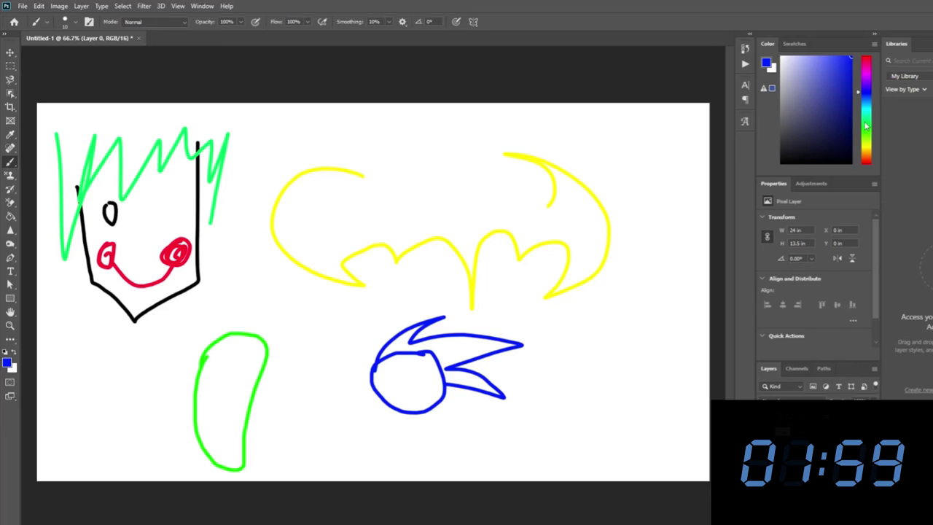
Draw a round orange hood with an inner oval face opening beside the blue spiky head.
{"action": "left_click", "coordinate": [867, 156]}
{"action": "left_click", "coordinate": [837, 76]}
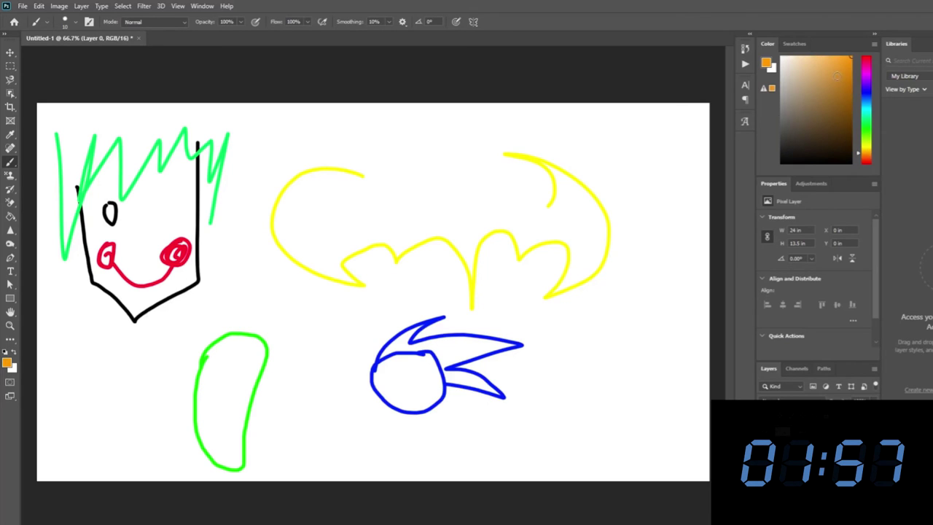
{"action": "mouse_move", "coordinate": [620, 323]}
{"action": "left_mouse_down"}
{"action": "mouse_move", "coordinate": [569, 416]}
{"action": "mouse_move", "coordinate": [662, 386]}
{"action": "mouse_move", "coordinate": [620, 323]}
{"action": "mouse_move", "coordinate": [596, 342]}
{"action": "mouse_move", "coordinate": [603, 424]}
{"action": "left_mouse_up"}
{"action": "mouse_move", "coordinate": [611, 323]}
{"action": "left_mouse_down"}
{"action": "mouse_move", "coordinate": [629, 346]}
{"action": "mouse_move", "coordinate": [641, 404]}
{"action": "mouse_move", "coordinate": [605, 424]}
{"action": "left_mouse_up"}
Add two small black eyes inside the orange hood and two short black drawstrings beneath it.
{"action": "key", "text": "d"}
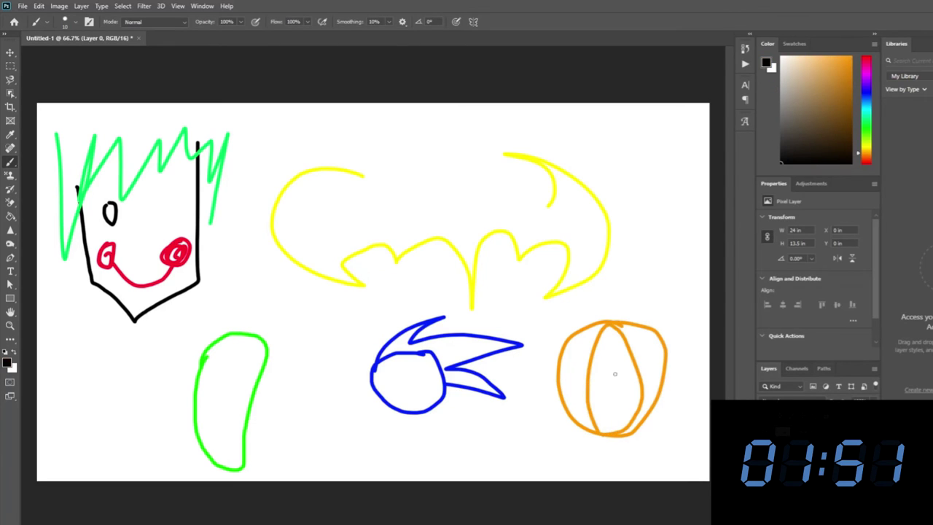
{"action": "left_click_drag", "start_coordinate": [599, 358], "coordinate": [622, 362]}
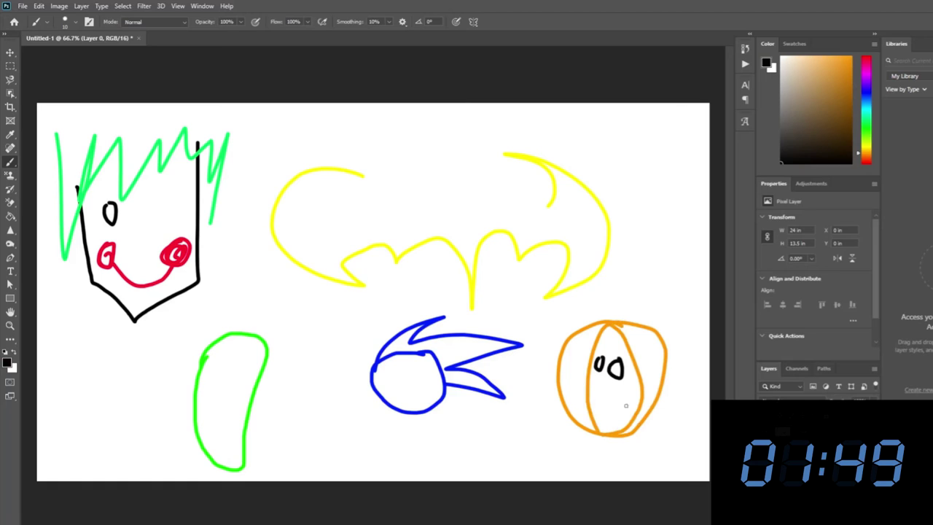
{"action": "mouse_move", "coordinate": [599, 432]}
{"action": "left_mouse_down"}
{"action": "mouse_move", "coordinate": [591, 446]}
{"action": "mouse_move", "coordinate": [614, 447]}
{"action": "left_mouse_up"}
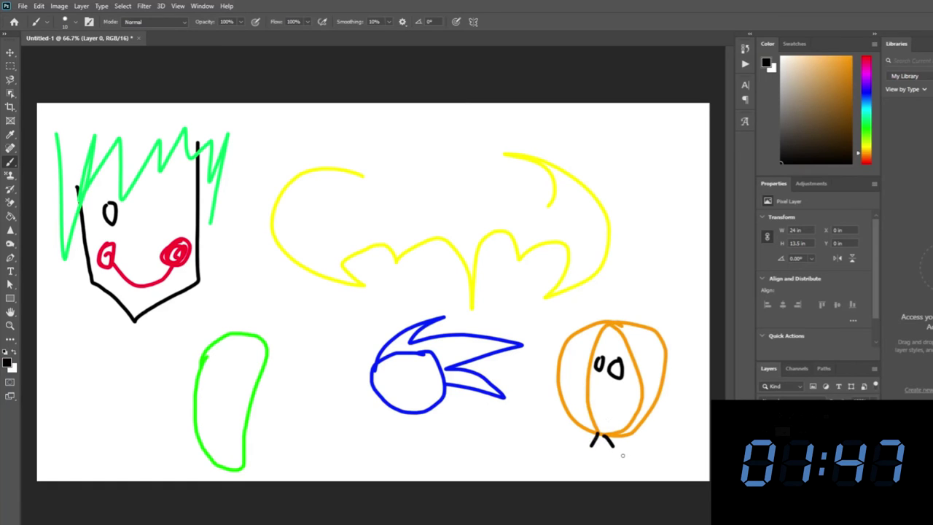
Draw curved orange shoulder lines on both sides below the hood, down to the canvas edge.
{"action": "left_click_drag", "start_coordinate": [829, 133], "coordinate": [879, 33]}
{"action": "left_click_drag", "start_coordinate": [588, 433], "coordinate": [557, 481]}
{"action": "left_click_drag", "start_coordinate": [629, 431], "coordinate": [650, 481]}
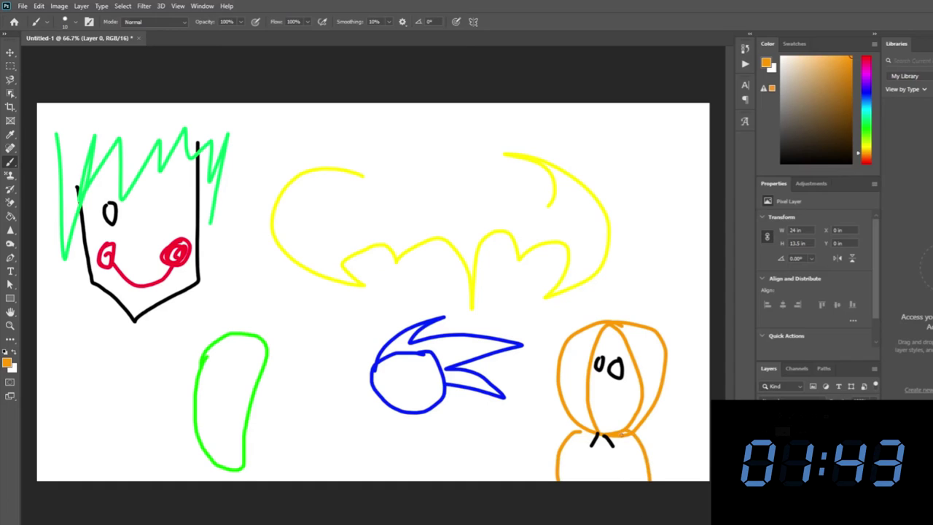
Draw a black vertical zip line down the hooded figure's body and a second orange curve along the hood opening.
{"action": "key", "text": "d"}
{"action": "left_click_drag", "start_coordinate": [603, 437], "coordinate": [602, 497]}
{"action": "left_click", "coordinate": [851, 57]}
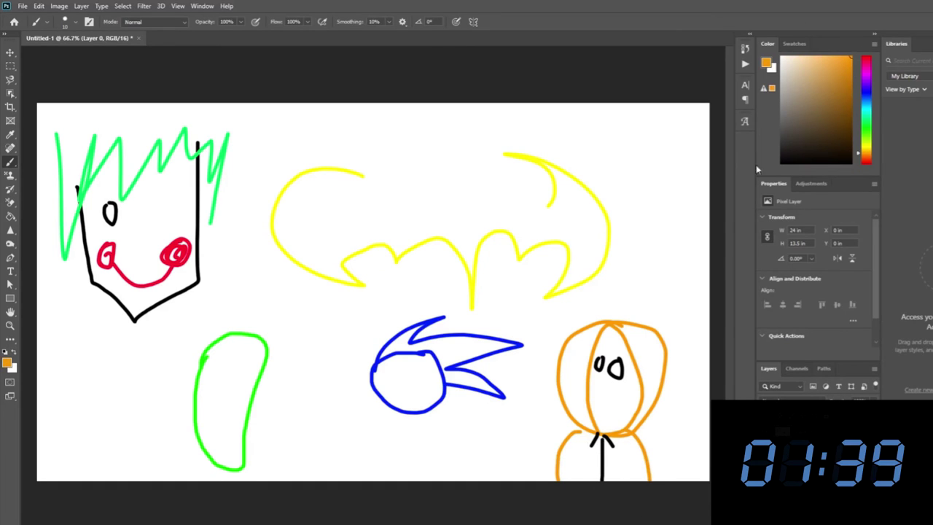
{"action": "mouse_move", "coordinate": [608, 334]}
{"action": "left_mouse_down"}
{"action": "mouse_move", "coordinate": [598, 330]}
{"action": "mouse_move", "coordinate": [583, 386]}
{"action": "mouse_move", "coordinate": [592, 431]}
{"action": "left_mouse_up"}
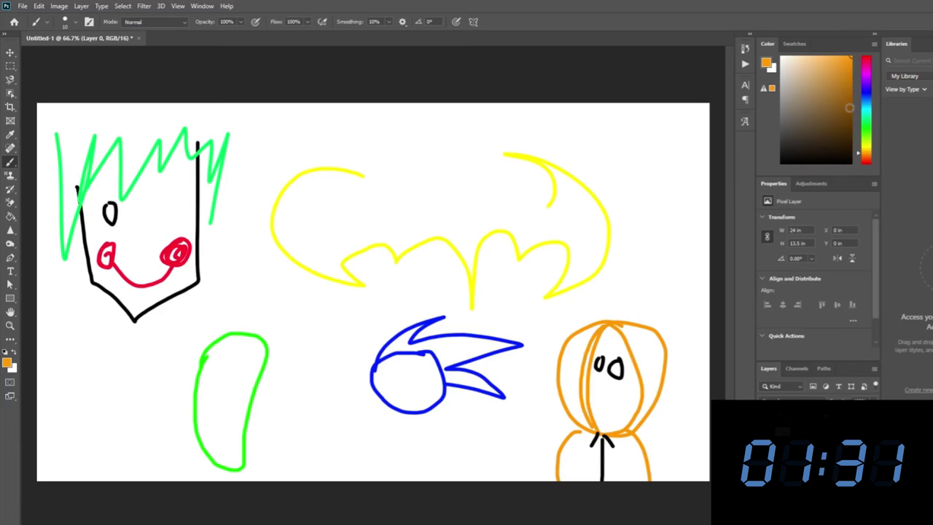
Draw a black head with messy scribbled hair, round glasses and a short flat mouth on the blank canvas.
{"action": "mouse_move", "coordinate": [269, 175]}
{"action": "left_mouse_down"}
{"action": "mouse_move", "coordinate": [240, 192]}
{"action": "mouse_move", "coordinate": [230, 217]}
{"action": "mouse_move", "coordinate": [230, 255]}
{"action": "mouse_move", "coordinate": [255, 310]}
{"action": "mouse_move", "coordinate": [327, 304]}
{"action": "mouse_move", "coordinate": [355, 168]}
{"action": "mouse_move", "coordinate": [276, 156]}
{"action": "mouse_move", "coordinate": [250, 191]}
{"action": "mouse_move", "coordinate": [240, 167]}
{"action": "mouse_move", "coordinate": [215, 228]}
{"action": "mouse_move", "coordinate": [242, 162]}
{"action": "mouse_move", "coordinate": [211, 191]}
{"action": "mouse_move", "coordinate": [297, 142]}
{"action": "mouse_move", "coordinate": [350, 167]}
{"action": "mouse_move", "coordinate": [337, 146]}
{"action": "mouse_move", "coordinate": [312, 206]}
{"action": "mouse_move", "coordinate": [285, 218]}
{"action": "mouse_move", "coordinate": [267, 199]}
{"action": "mouse_move", "coordinate": [244, 212]}
{"action": "mouse_move", "coordinate": [230, 197]}
{"action": "mouse_move", "coordinate": [245, 169]}
{"action": "mouse_move", "coordinate": [302, 182]}
{"action": "mouse_move", "coordinate": [350, 178]}
{"action": "mouse_move", "coordinate": [322, 157]}
{"action": "mouse_move", "coordinate": [299, 188]}
{"action": "mouse_move", "coordinate": [264, 219]}
{"action": "left_mouse_up"}
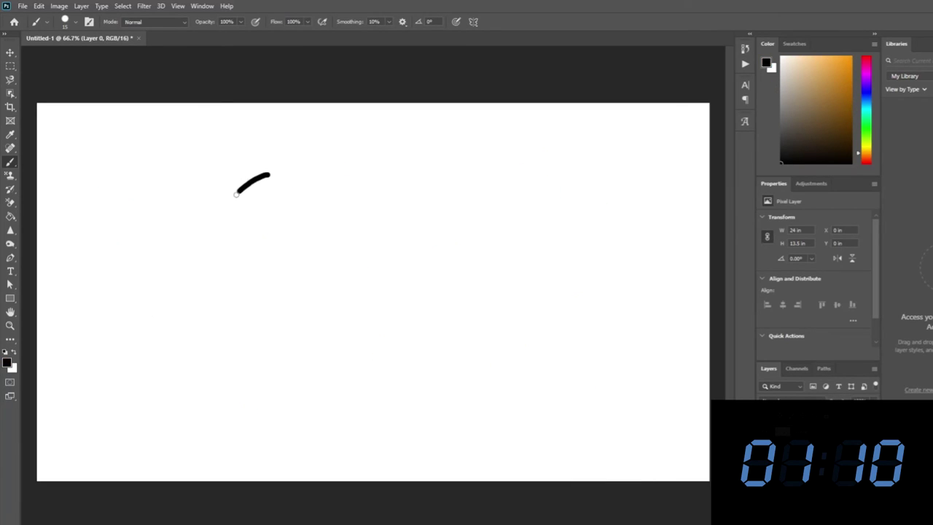
{"action": "mouse_move", "coordinate": [315, 241]}
{"action": "left_mouse_down"}
{"action": "mouse_move", "coordinate": [302, 269]}
{"action": "mouse_move", "coordinate": [312, 232]}
{"action": "mouse_move", "coordinate": [298, 251]}
{"action": "mouse_move", "coordinate": [365, 235]}
{"action": "left_mouse_up"}
{"action": "left_click_drag", "start_coordinate": [277, 290], "coordinate": [303, 294]}
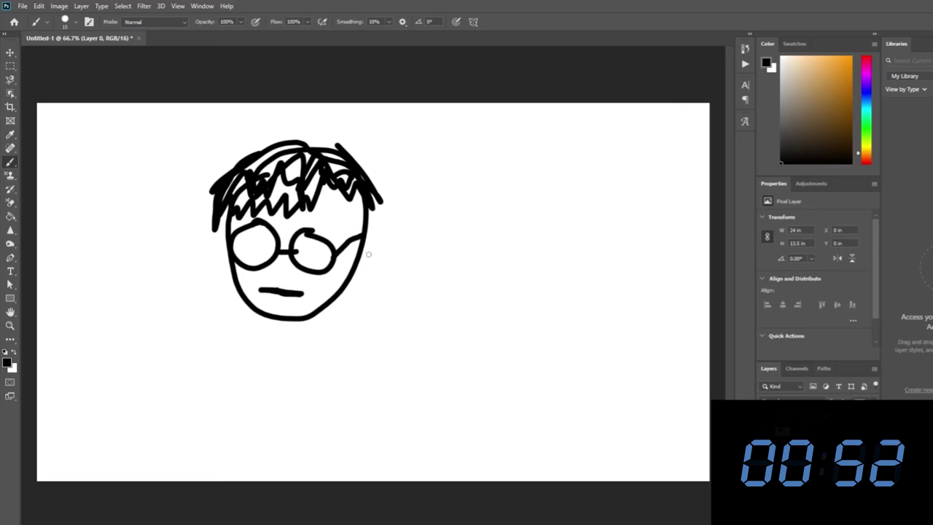
Draw a second round head beside the first, with shaggy black hair and large overlapping glasses.
{"action": "mouse_move", "coordinate": [516, 201]}
{"action": "left_mouse_down"}
{"action": "mouse_move", "coordinate": [497, 316]}
{"action": "mouse_move", "coordinate": [561, 223]}
{"action": "mouse_move", "coordinate": [454, 189]}
{"action": "mouse_move", "coordinate": [445, 221]}
{"action": "mouse_move", "coordinate": [446, 188]}
{"action": "mouse_move", "coordinate": [427, 251]}
{"action": "mouse_move", "coordinate": [441, 197]}
{"action": "mouse_move", "coordinate": [449, 202]}
{"action": "mouse_move", "coordinate": [465, 170]}
{"action": "mouse_move", "coordinate": [472, 188]}
{"action": "mouse_move", "coordinate": [496, 182]}
{"action": "mouse_move", "coordinate": [520, 226]}
{"action": "mouse_move", "coordinate": [530, 229]}
{"action": "mouse_move", "coordinate": [551, 203]}
{"action": "mouse_move", "coordinate": [563, 242]}
{"action": "mouse_move", "coordinate": [577, 237]}
{"action": "mouse_move", "coordinate": [567, 300]}
{"action": "left_mouse_up"}
{"action": "mouse_move", "coordinate": [576, 254]}
{"action": "left_mouse_down"}
{"action": "mouse_move", "coordinate": [530, 180]}
{"action": "mouse_move", "coordinate": [461, 186]}
{"action": "mouse_move", "coordinate": [430, 204]}
{"action": "mouse_move", "coordinate": [476, 195]}
{"action": "mouse_move", "coordinate": [576, 217]}
{"action": "left_mouse_up"}
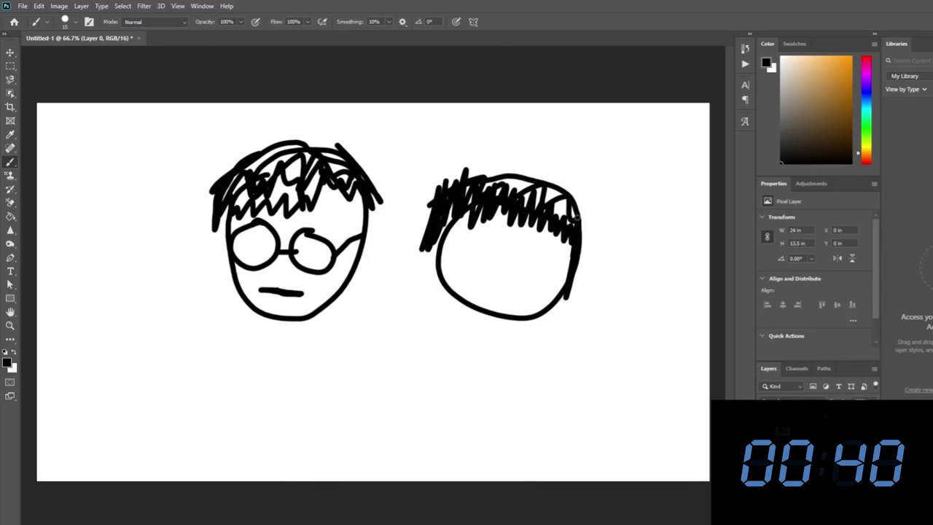
{"action": "mouse_move", "coordinate": [458, 252]}
{"action": "left_mouse_down"}
{"action": "mouse_move", "coordinate": [485, 234]}
{"action": "mouse_move", "coordinate": [467, 242]}
{"action": "left_mouse_up"}
{"action": "left_click_drag", "start_coordinate": [482, 239], "coordinate": [481, 248]}
{"action": "mouse_move", "coordinate": [545, 243]}
{"action": "left_mouse_down"}
{"action": "mouse_move", "coordinate": [574, 308]}
{"action": "mouse_move", "coordinate": [526, 246]}
{"action": "left_mouse_up"}
{"action": "mouse_move", "coordinate": [446, 267]}
{"action": "left_mouse_down"}
{"action": "mouse_move", "coordinate": [458, 252]}
{"action": "mouse_move", "coordinate": [442, 232]}
{"action": "left_mouse_up"}
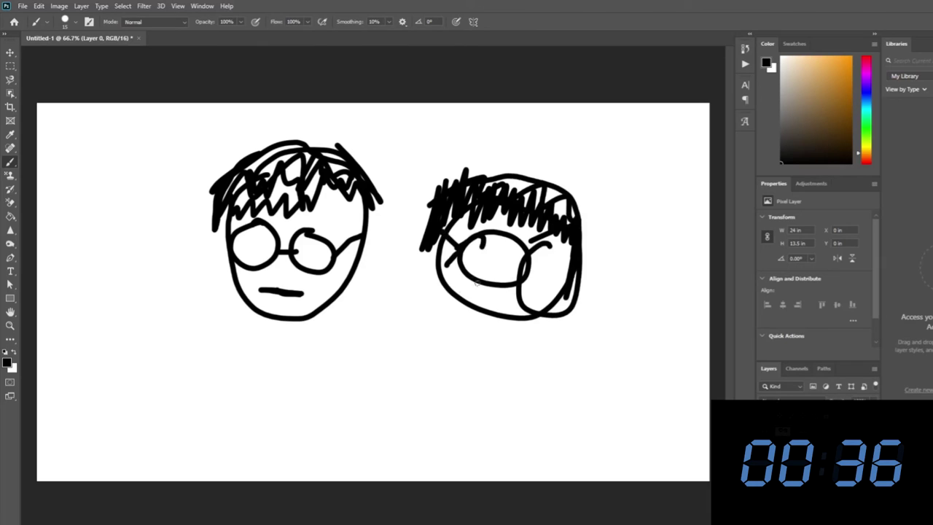
Draw an orange lightning-shaped scar on the second head's forehead and a small black smile below its glasses.
{"action": "left_click", "coordinate": [850, 59]}
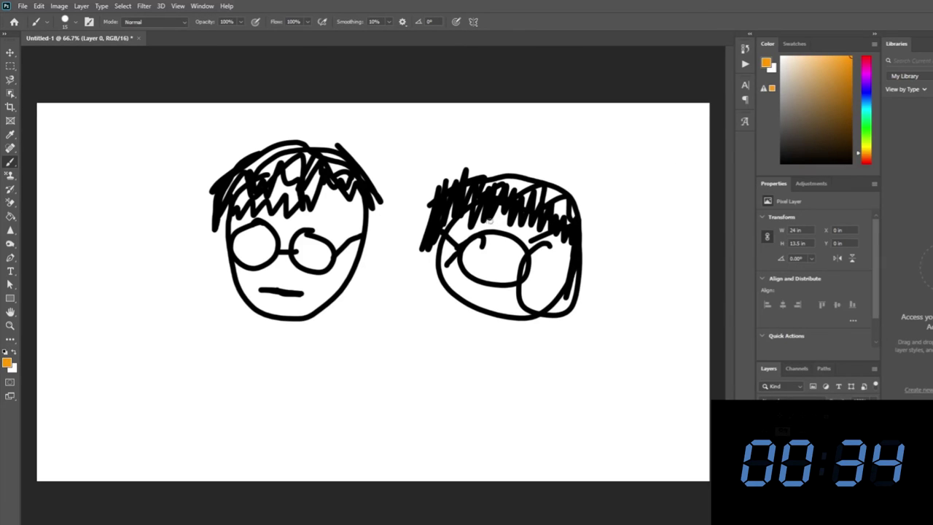
{"action": "left_click_drag", "start_coordinate": [495, 222], "coordinate": [508, 223]}
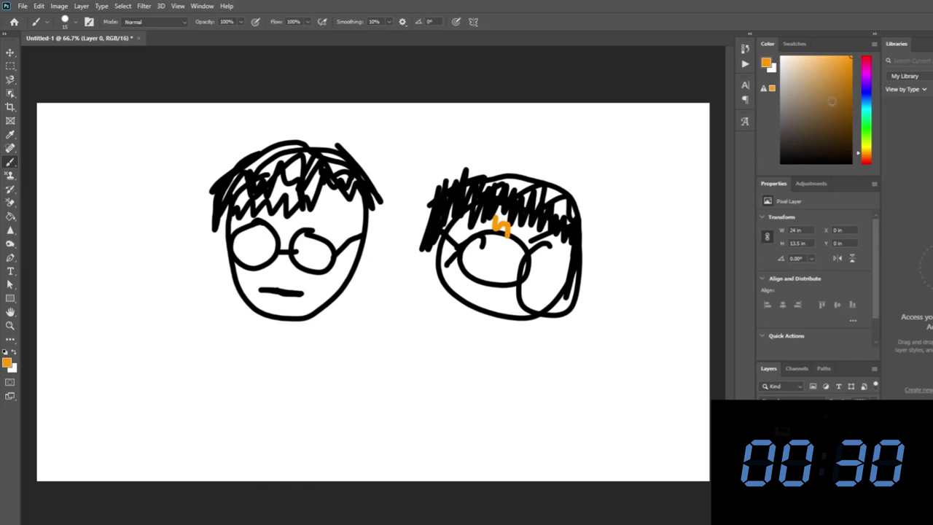
{"action": "left_click", "coordinate": [781, 161]}
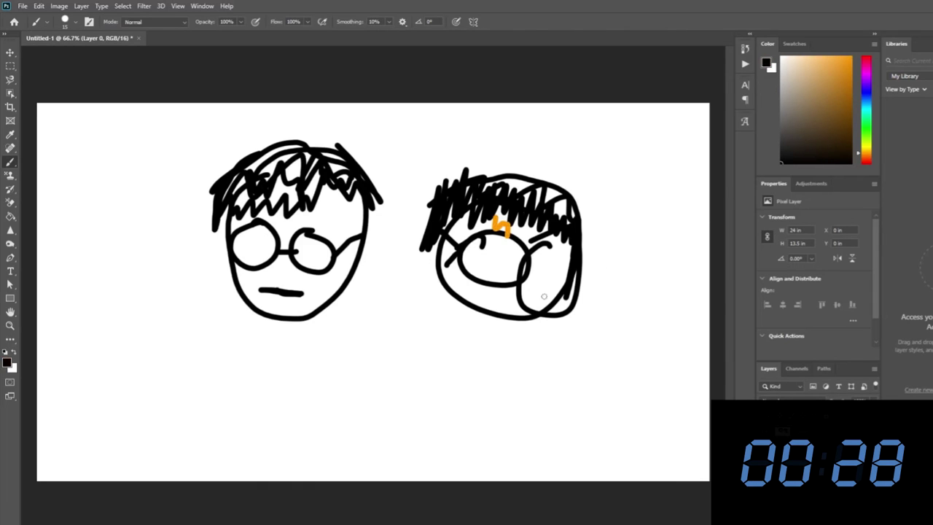
{"action": "left_click_drag", "start_coordinate": [486, 296], "coordinate": [502, 301]}
Draw a red robe with a sleeve and a centre line below the second head, with a yellow dot on its chest.
{"action": "left_click", "coordinate": [865, 60]}
{"action": "left_click_drag", "start_coordinate": [458, 295], "coordinate": [413, 368]}
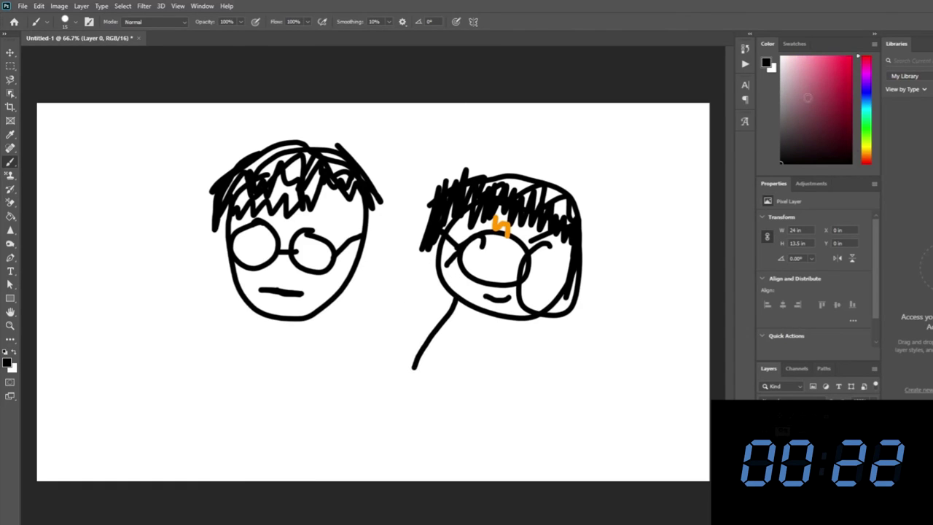
{"action": "left_click", "coordinate": [850, 57]}
{"action": "mouse_move", "coordinate": [455, 299]}
{"action": "left_mouse_down"}
{"action": "mouse_move", "coordinate": [415, 363]}
{"action": "mouse_move", "coordinate": [407, 444]}
{"action": "left_mouse_up"}
{"action": "left_click_drag", "start_coordinate": [543, 317], "coordinate": [569, 455]}
{"action": "mouse_move", "coordinate": [448, 294]}
{"action": "left_mouse_down"}
{"action": "mouse_move", "coordinate": [404, 328]}
{"action": "mouse_move", "coordinate": [401, 355]}
{"action": "mouse_move", "coordinate": [424, 350]}
{"action": "left_mouse_up"}
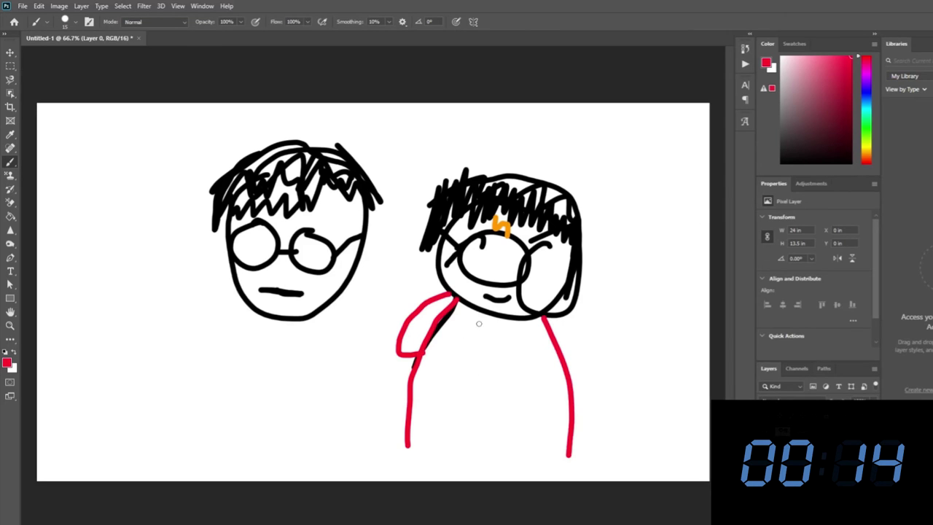
{"action": "left_click_drag", "start_coordinate": [498, 323], "coordinate": [494, 461]}
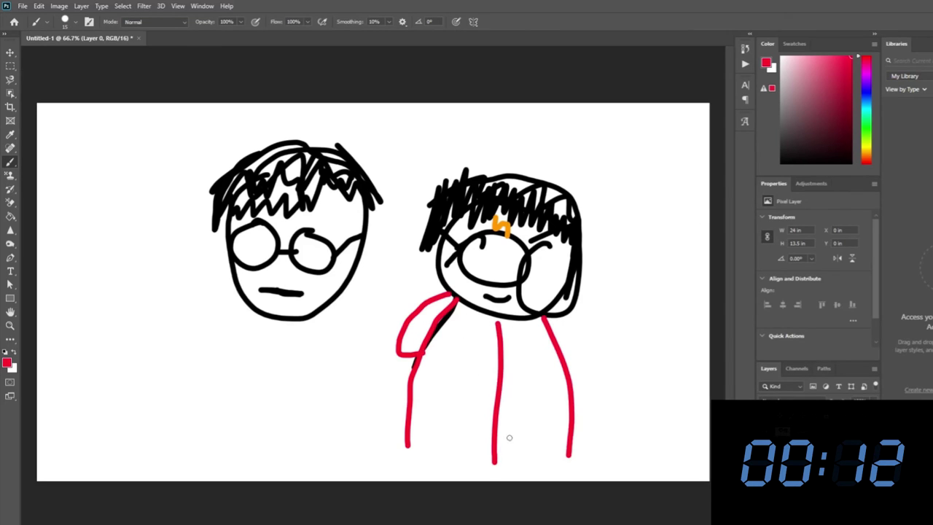
{"action": "left_click", "coordinate": [866, 145]}
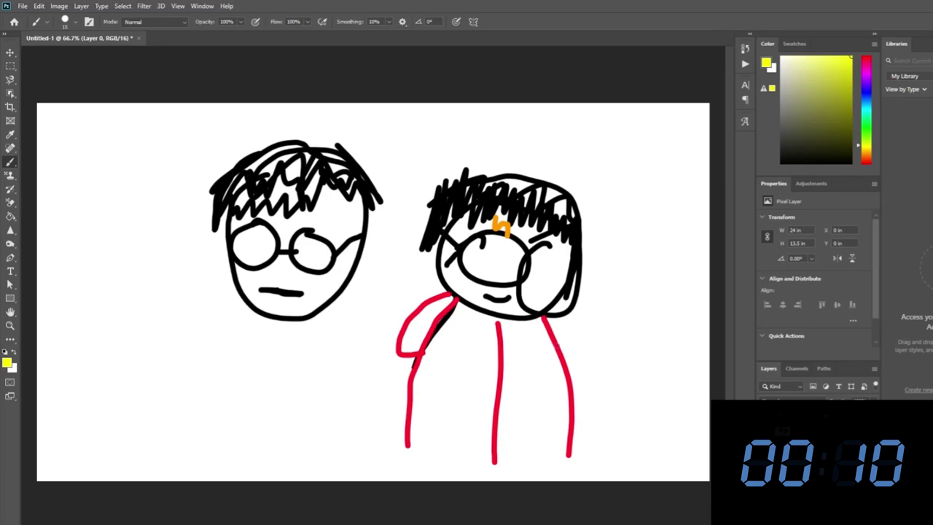
{"action": "left_click", "coordinate": [537, 363]}
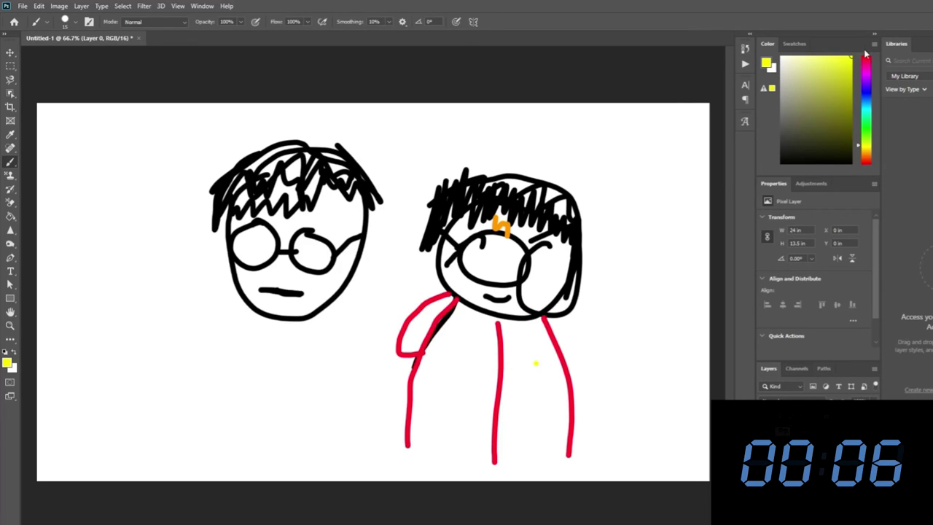
Draw a bright green round face with oval eyes and a triangular mouth beside the first head.
{"action": "left_click", "coordinate": [866, 124]}
{"action": "mouse_move", "coordinate": [137, 196]}
{"action": "left_mouse_down"}
{"action": "mouse_move", "coordinate": [58, 217]}
{"action": "mouse_move", "coordinate": [121, 170]}
{"action": "left_mouse_up"}
{"action": "left_click", "coordinate": [98, 243]}
{"action": "mouse_move", "coordinate": [98, 243]}
{"action": "left_mouse_down"}
{"action": "mouse_move", "coordinate": [161, 247]}
{"action": "mouse_move", "coordinate": [120, 267]}
{"action": "mouse_move", "coordinate": [95, 244]}
{"action": "left_mouse_up"}
{"action": "mouse_move", "coordinate": [100, 208]}
{"action": "left_mouse_down"}
{"action": "mouse_move", "coordinate": [112, 203]}
{"action": "mouse_move", "coordinate": [123, 218]}
{"action": "left_mouse_up"}
{"action": "left_click_drag", "start_coordinate": [149, 219], "coordinate": [146, 207]}
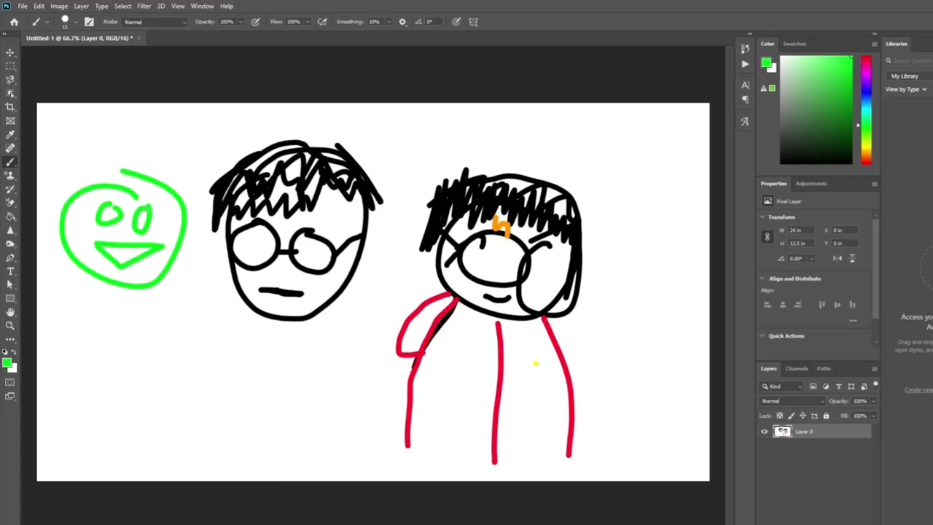
{"action": "mouse_move", "coordinate": [90, 283]}
{"action": "left_mouse_down"}
{"action": "mouse_move", "coordinate": [79, 358]}
{"action": "mouse_move", "coordinate": [99, 396]}
{"action": "mouse_move", "coordinate": [180, 333]}
{"action": "mouse_move", "coordinate": [82, 293]}
{"action": "mouse_move", "coordinate": [93, 285]}
{"action": "mouse_move", "coordinate": [103, 303]}
{"action": "mouse_move", "coordinate": [112, 286]}
{"action": "mouse_move", "coordinate": [143, 301]}
{"action": "mouse_move", "coordinate": [186, 290]}
{"action": "left_mouse_up"}
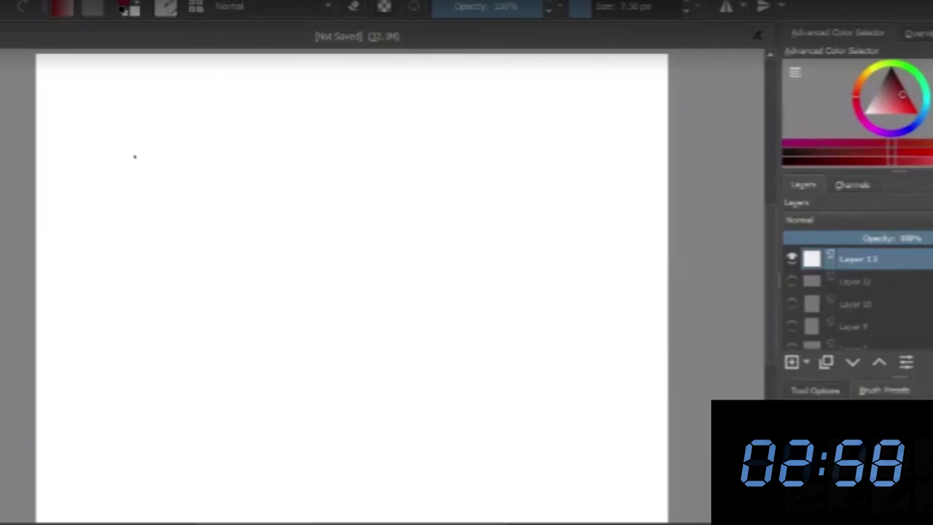
On the blank Krita canvas, draw a dark red furry head with arched eyes, a long snout with a filled nose, and a mouth.
{"action": "mouse_move", "coordinate": [117, 179]}
{"action": "left_mouse_down"}
{"action": "mouse_move", "coordinate": [122, 145]}
{"action": "mouse_move", "coordinate": [150, 151]}
{"action": "mouse_move", "coordinate": [173, 132]}
{"action": "mouse_move", "coordinate": [196, 160]}
{"action": "left_mouse_up"}
{"action": "mouse_move", "coordinate": [149, 186]}
{"action": "left_mouse_down"}
{"action": "mouse_move", "coordinate": [237, 163]}
{"action": "mouse_move", "coordinate": [230, 172]}
{"action": "mouse_move", "coordinate": [233, 156]}
{"action": "mouse_move", "coordinate": [209, 188]}
{"action": "mouse_move", "coordinate": [142, 207]}
{"action": "left_mouse_up"}
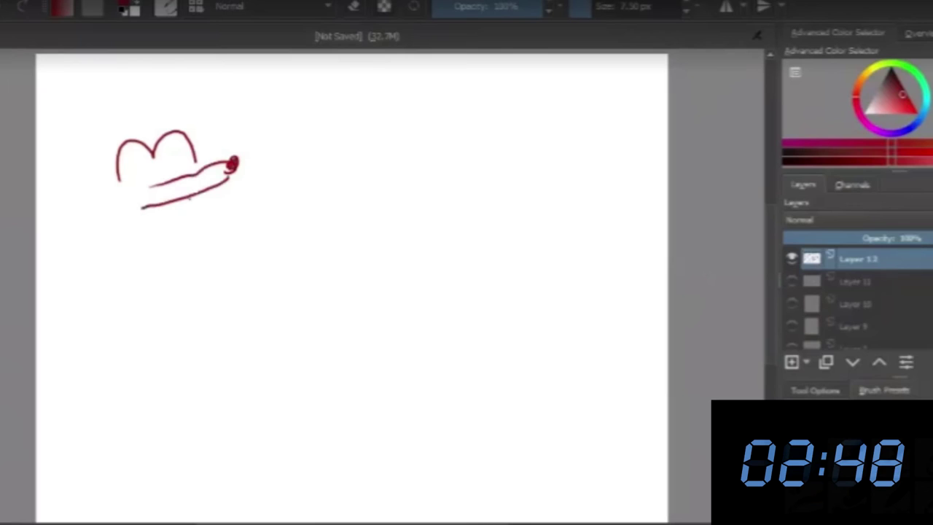
{"action": "mouse_move", "coordinate": [213, 189]}
{"action": "left_mouse_down"}
{"action": "mouse_move", "coordinate": [170, 221]}
{"action": "mouse_move", "coordinate": [149, 220]}
{"action": "left_mouse_up"}
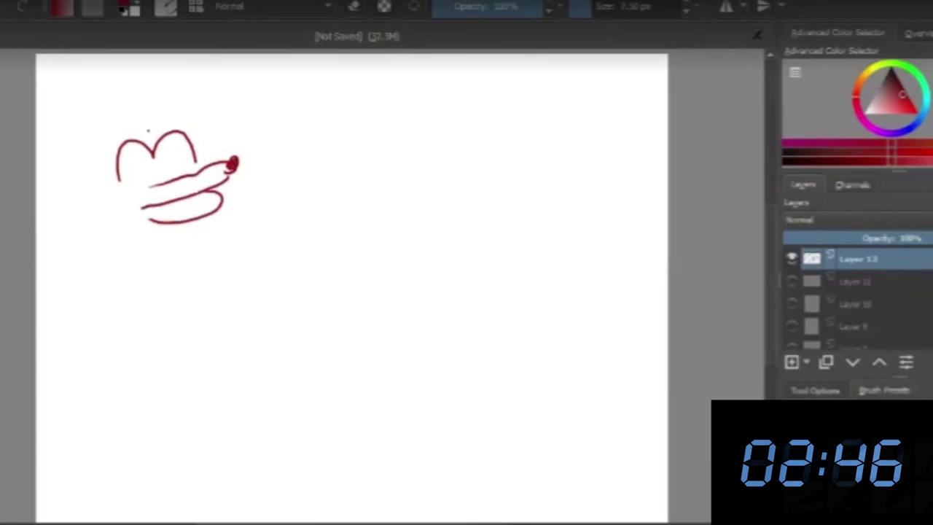
{"action": "mouse_move", "coordinate": [127, 96]}
{"action": "left_mouse_down"}
{"action": "mouse_move", "coordinate": [78, 279]}
{"action": "mouse_move", "coordinate": [85, 254]}
{"action": "mouse_move", "coordinate": [116, 280]}
{"action": "left_mouse_up"}
{"action": "mouse_move", "coordinate": [128, 95]}
{"action": "left_mouse_down"}
{"action": "mouse_move", "coordinate": [181, 92]}
{"action": "mouse_move", "coordinate": [234, 123]}
{"action": "mouse_move", "coordinate": [261, 188]}
{"action": "left_mouse_up"}
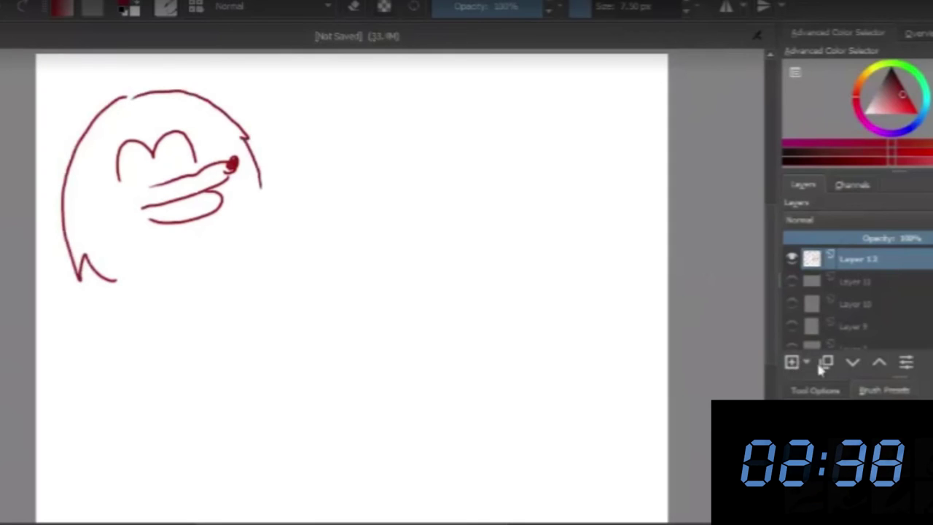
On a new layer, draw a round black pumpkin-like head with a triangular nose, small mouth and two eyes beside the red head.
{"action": "left_click", "coordinate": [791, 281]}
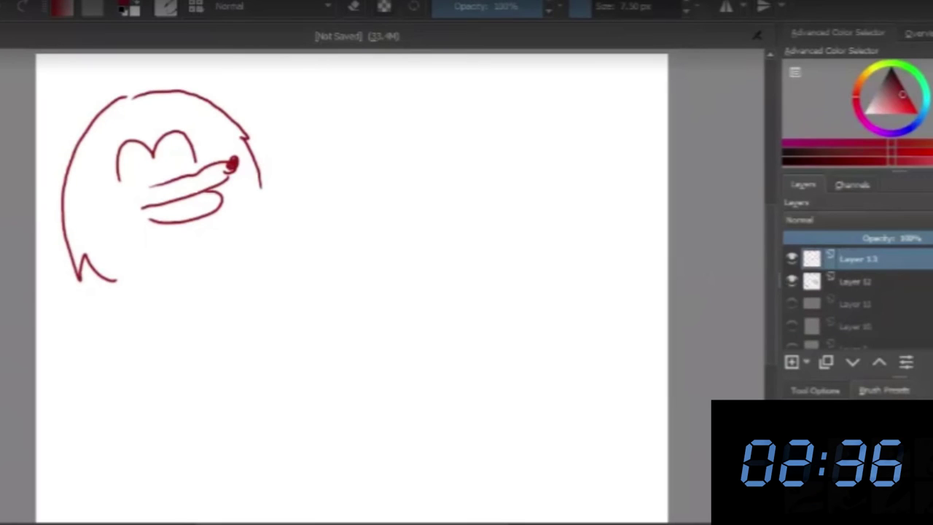
{"action": "key", "text": "d"}
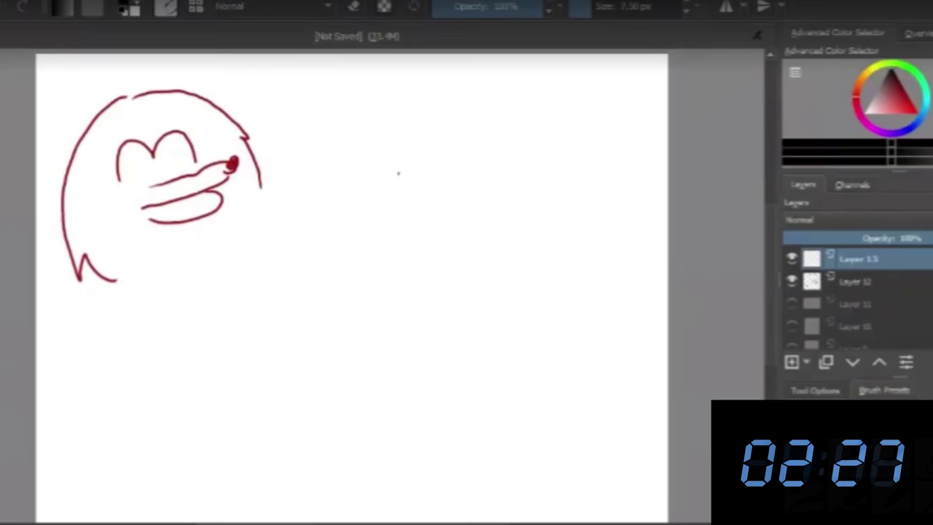
{"action": "mouse_move", "coordinate": [385, 127]}
{"action": "left_mouse_down"}
{"action": "mouse_move", "coordinate": [362, 146]}
{"action": "mouse_move", "coordinate": [479, 191]}
{"action": "mouse_move", "coordinate": [408, 121]}
{"action": "mouse_move", "coordinate": [368, 229]}
{"action": "mouse_move", "coordinate": [470, 235]}
{"action": "mouse_move", "coordinate": [499, 176]}
{"action": "left_mouse_up"}
{"action": "mouse_move", "coordinate": [394, 216]}
{"action": "left_mouse_down"}
{"action": "mouse_move", "coordinate": [408, 194]}
{"action": "mouse_move", "coordinate": [423, 213]}
{"action": "mouse_move", "coordinate": [394, 217]}
{"action": "mouse_move", "coordinate": [427, 226]}
{"action": "mouse_move", "coordinate": [390, 219]}
{"action": "left_mouse_up"}
{"action": "mouse_move", "coordinate": [376, 175]}
{"action": "left_mouse_down"}
{"action": "mouse_move", "coordinate": [396, 181]}
{"action": "mouse_move", "coordinate": [374, 179]}
{"action": "left_mouse_up"}
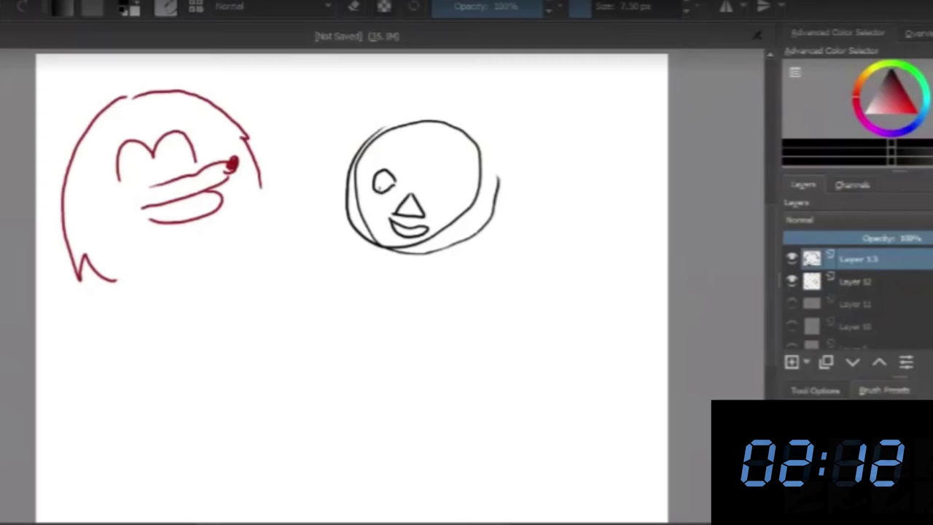
{"action": "mouse_move", "coordinate": [376, 188]}
{"action": "left_mouse_down"}
{"action": "mouse_move", "coordinate": [394, 177]}
{"action": "mouse_move", "coordinate": [444, 179]}
{"action": "mouse_move", "coordinate": [464, 191]}
{"action": "mouse_move", "coordinate": [434, 187]}
{"action": "mouse_move", "coordinate": [458, 194]}
{"action": "left_mouse_up"}
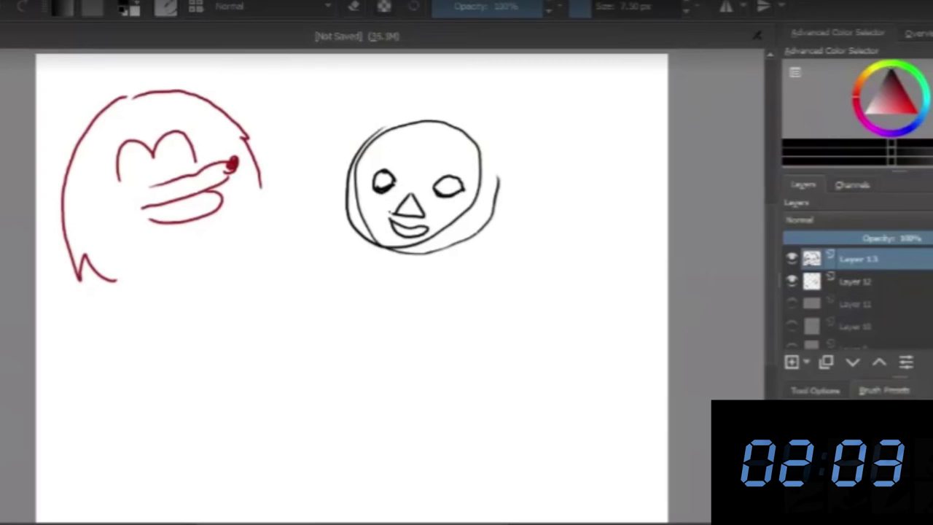
Add teeth to the round head's mouth and a leafy stalk on top of the head.
{"action": "left_click_drag", "start_coordinate": [396, 220], "coordinate": [425, 226]}
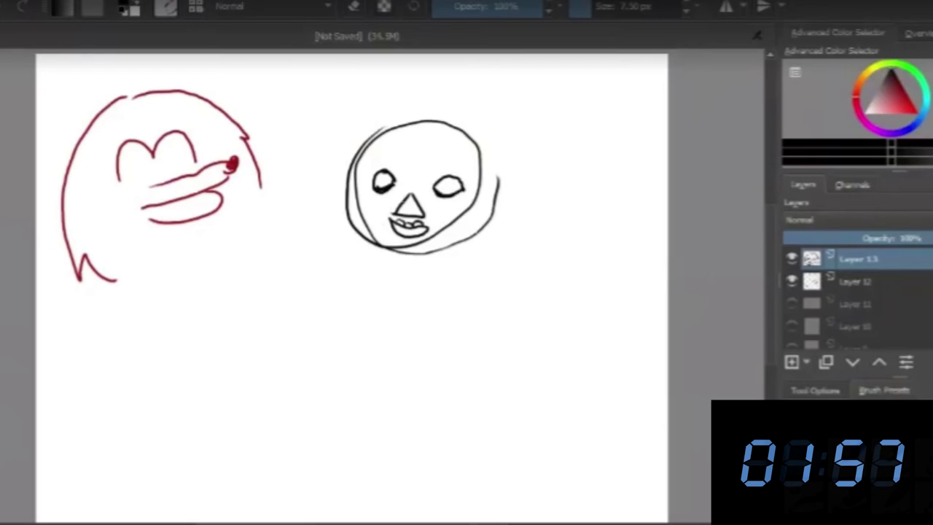
{"action": "mouse_move", "coordinate": [420, 136]}
{"action": "left_mouse_down"}
{"action": "mouse_move", "coordinate": [412, 113]}
{"action": "mouse_move", "coordinate": [427, 133]}
{"action": "mouse_move", "coordinate": [437, 102]}
{"action": "mouse_move", "coordinate": [453, 129]}
{"action": "left_mouse_up"}
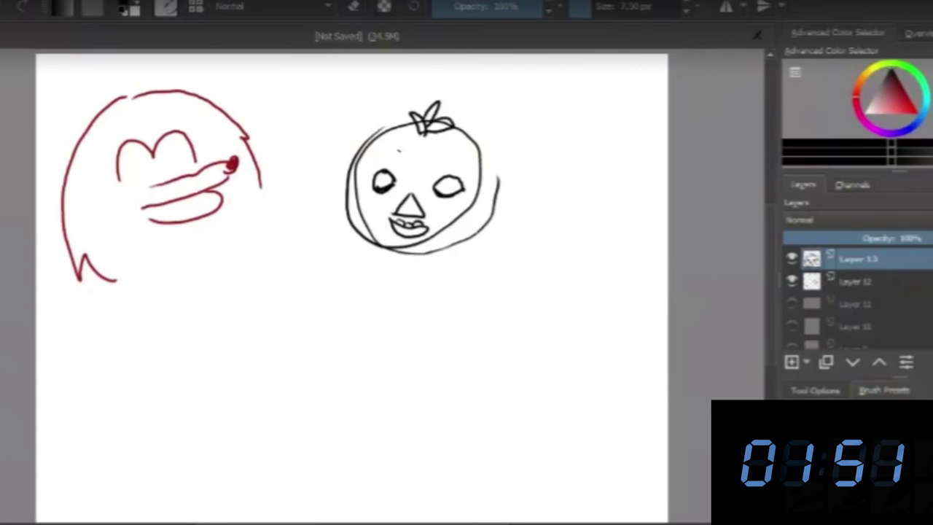
{"action": "left_click", "coordinate": [381, 184]}
On a new layer, draw a tilted face with a pointed chin, a triangular eye, a pointed spike at the side and an open mouth.
{"action": "left_click", "coordinate": [791, 363]}
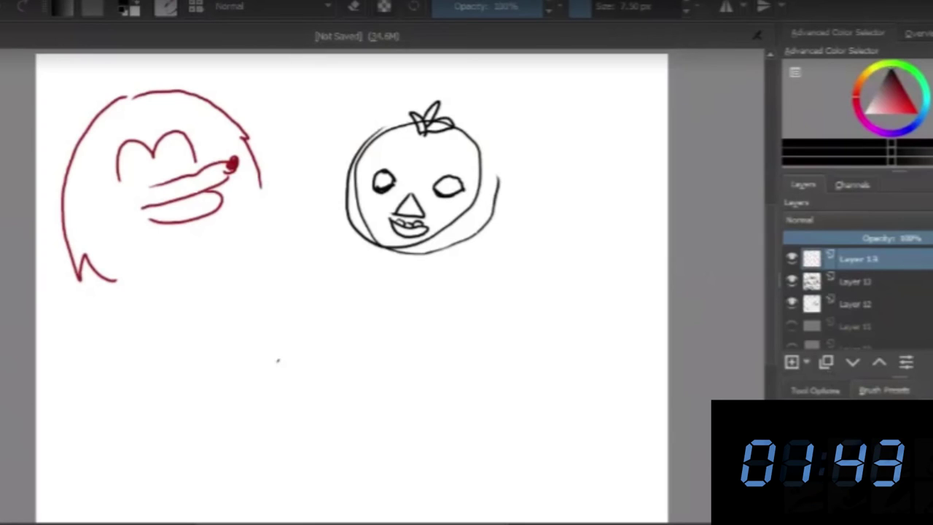
{"action": "mouse_move", "coordinate": [235, 315]}
{"action": "left_mouse_down"}
{"action": "mouse_move", "coordinate": [281, 403]}
{"action": "mouse_move", "coordinate": [299, 414]}
{"action": "mouse_move", "coordinate": [354, 365]}
{"action": "left_mouse_up"}
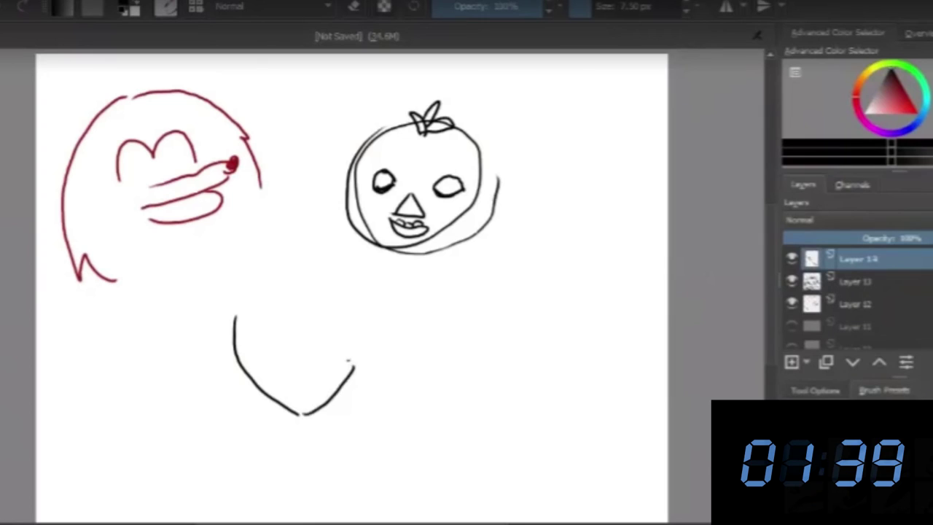
{"action": "mouse_move", "coordinate": [286, 395]}
{"action": "left_mouse_down"}
{"action": "mouse_move", "coordinate": [337, 363]}
{"action": "mouse_move", "coordinate": [307, 374]}
{"action": "mouse_move", "coordinate": [295, 392]}
{"action": "left_mouse_up"}
{"action": "mouse_move", "coordinate": [257, 360]}
{"action": "left_mouse_down"}
{"action": "mouse_move", "coordinate": [269, 360]}
{"action": "mouse_move", "coordinate": [240, 370]}
{"action": "mouse_move", "coordinate": [325, 336]}
{"action": "left_mouse_up"}
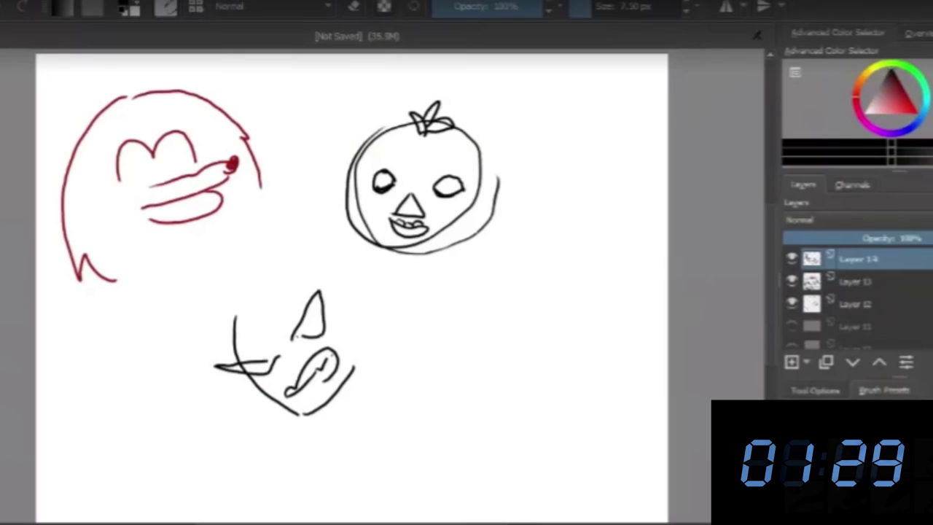
{"action": "left_click_drag", "start_coordinate": [317, 312], "coordinate": [313, 329]}
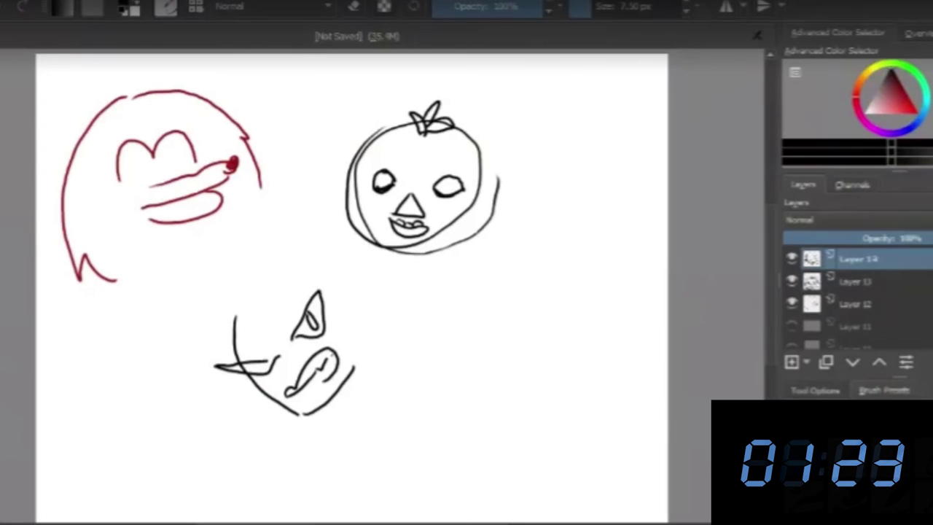
Move the tilted pointed face to the canvas's lower left, below the red head, and return to the brush.
{"action": "key", "text": "t"}
{"action": "left_click_drag", "start_coordinate": [207, 384], "coordinate": [79, 405]}
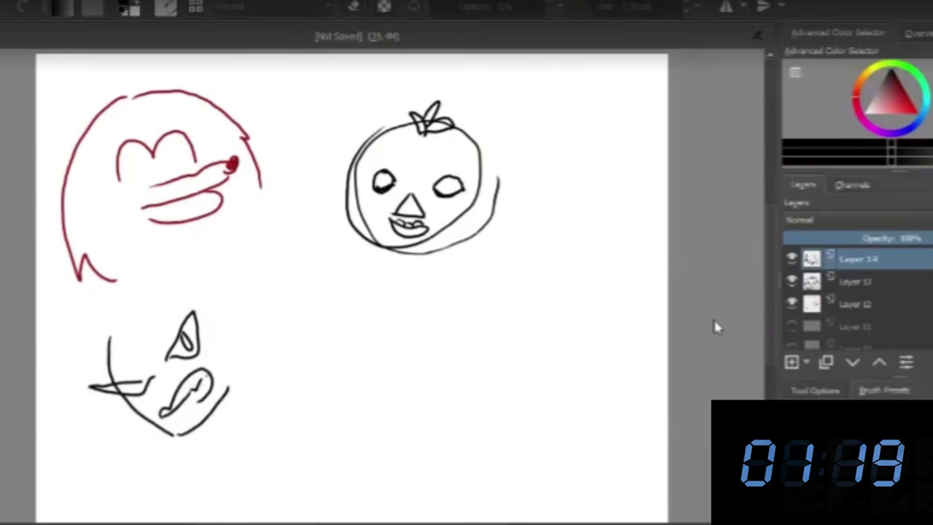
{"action": "key", "text": "b"}
On a new layer, draw two filled slanted black eyes and a face outline with a pointed chin below the pumpkin-like head.
{"action": "key", "text": "Insert"}
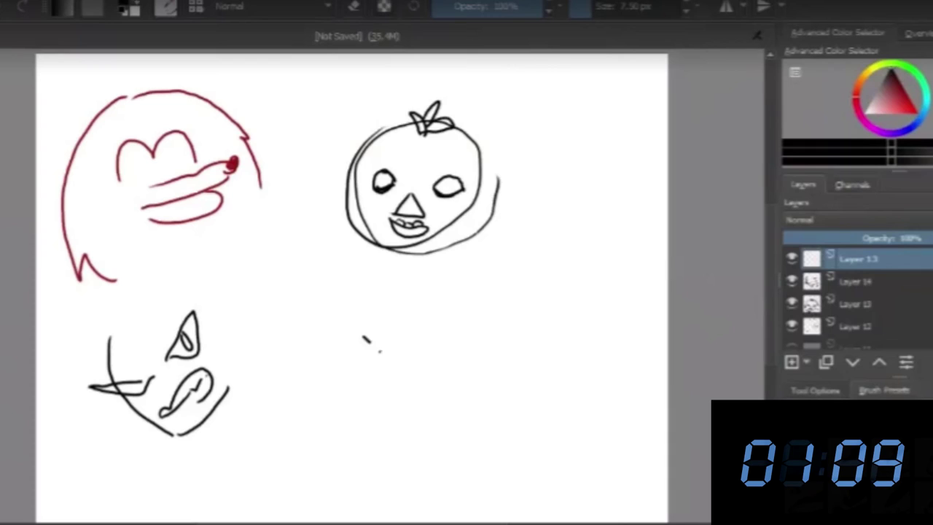
{"action": "mouse_move", "coordinate": [364, 338]}
{"action": "left_mouse_down"}
{"action": "mouse_move", "coordinate": [382, 352]}
{"action": "mouse_move", "coordinate": [370, 355]}
{"action": "mouse_move", "coordinate": [387, 356]}
{"action": "left_mouse_up"}
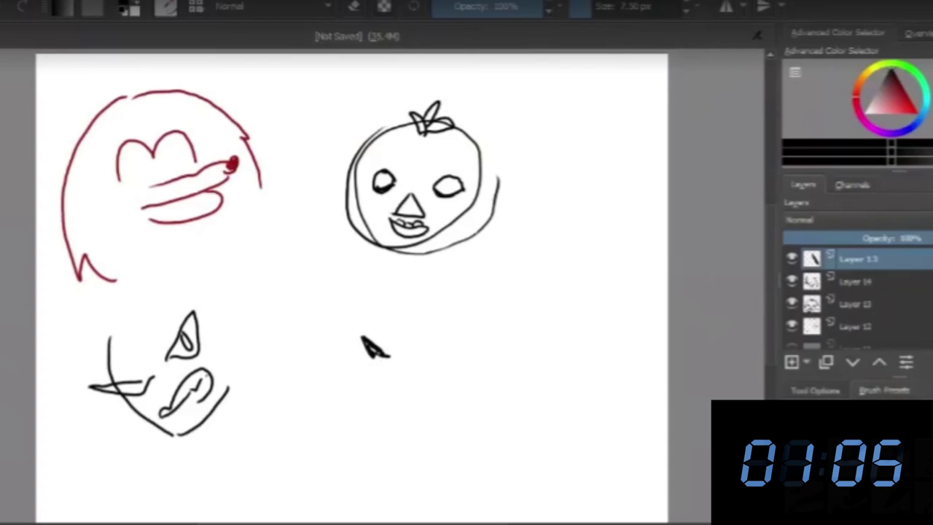
{"action": "left_click_drag", "start_coordinate": [369, 346], "coordinate": [381, 357]}
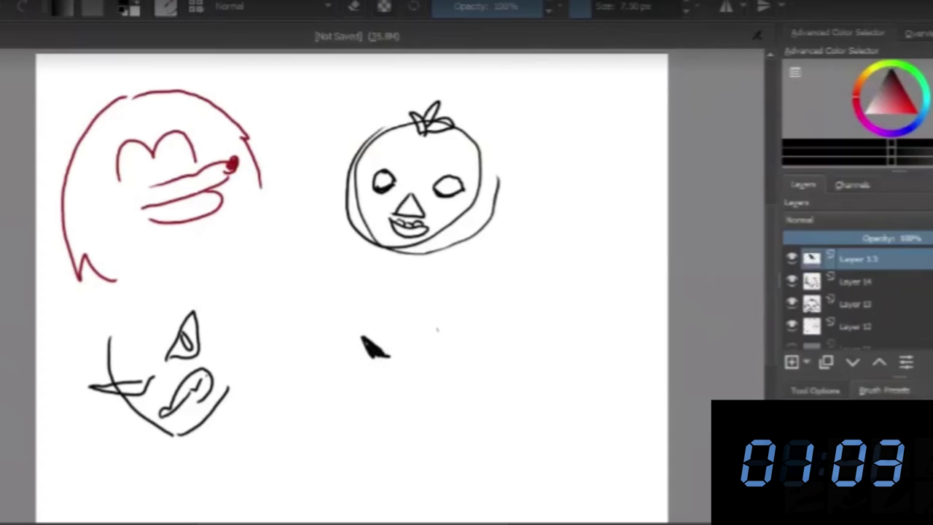
{"action": "mouse_move", "coordinate": [449, 329]}
{"action": "left_mouse_down"}
{"action": "mouse_move", "coordinate": [423, 350]}
{"action": "mouse_move", "coordinate": [436, 354]}
{"action": "mouse_move", "coordinate": [430, 349]}
{"action": "mouse_move", "coordinate": [430, 362]}
{"action": "left_mouse_up"}
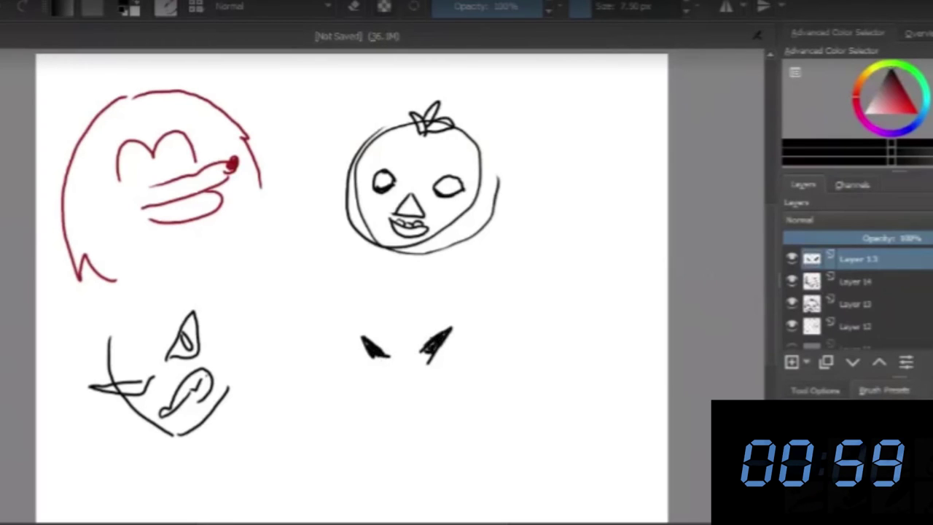
{"action": "mouse_move", "coordinate": [347, 315]}
{"action": "left_mouse_down"}
{"action": "mouse_move", "coordinate": [355, 401]}
{"action": "mouse_move", "coordinate": [377, 419]}
{"action": "mouse_move", "coordinate": [424, 432]}
{"action": "mouse_move", "coordinate": [458, 377]}
{"action": "left_mouse_up"}
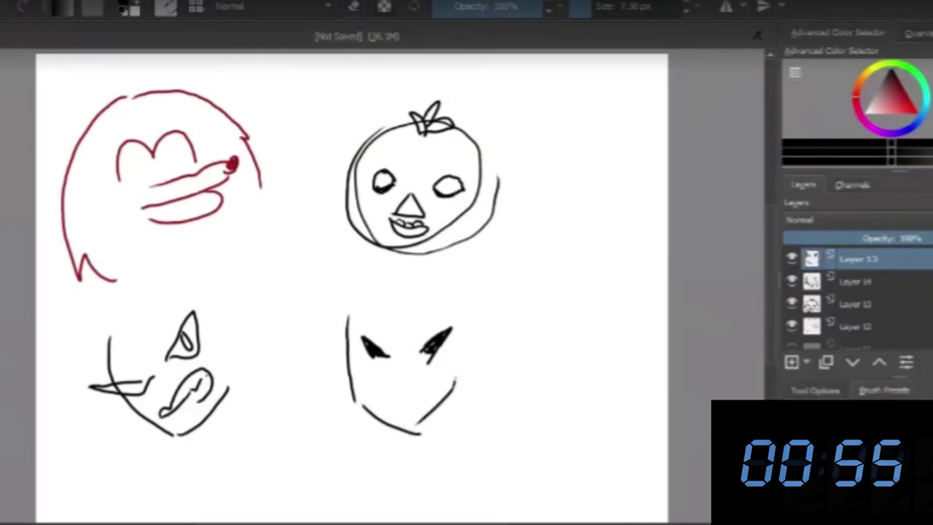
{"action": "mouse_move", "coordinate": [461, 324]}
{"action": "left_mouse_down"}
{"action": "mouse_move", "coordinate": [458, 381]}
{"action": "mouse_move", "coordinate": [461, 327]}
{"action": "left_mouse_up"}
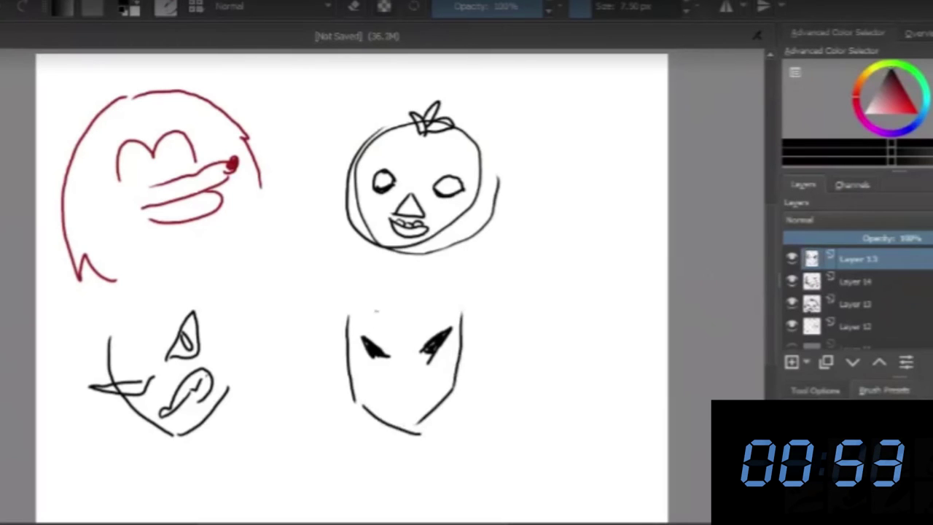
Draw a spiky, tufted hair outline over the top and down both sides of the slant-eyed face.
{"action": "mouse_move", "coordinate": [327, 285]}
{"action": "left_mouse_down"}
{"action": "mouse_move", "coordinate": [325, 275]}
{"action": "mouse_move", "coordinate": [408, 248]}
{"action": "mouse_move", "coordinate": [425, 253]}
{"action": "left_mouse_up"}
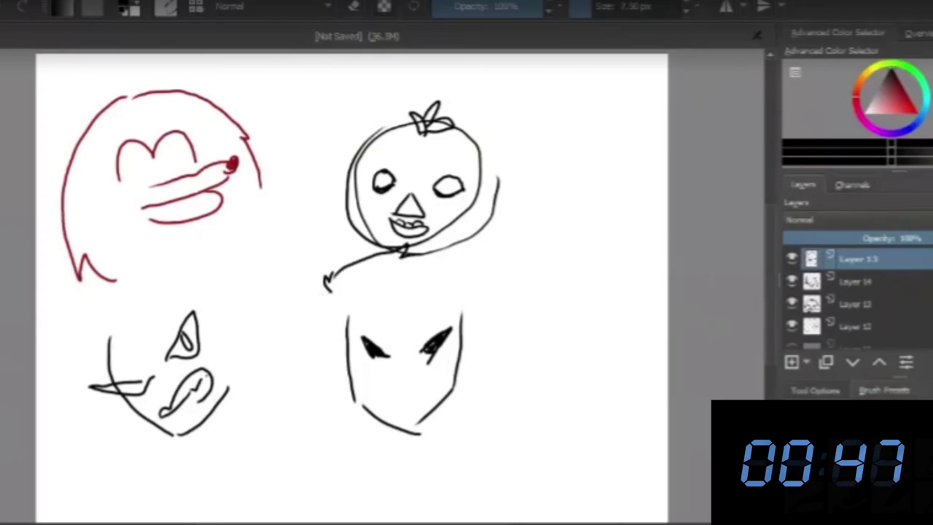
{"action": "mouse_move", "coordinate": [328, 285]}
{"action": "left_mouse_down"}
{"action": "mouse_move", "coordinate": [310, 321]}
{"action": "mouse_move", "coordinate": [337, 352]}
{"action": "left_mouse_up"}
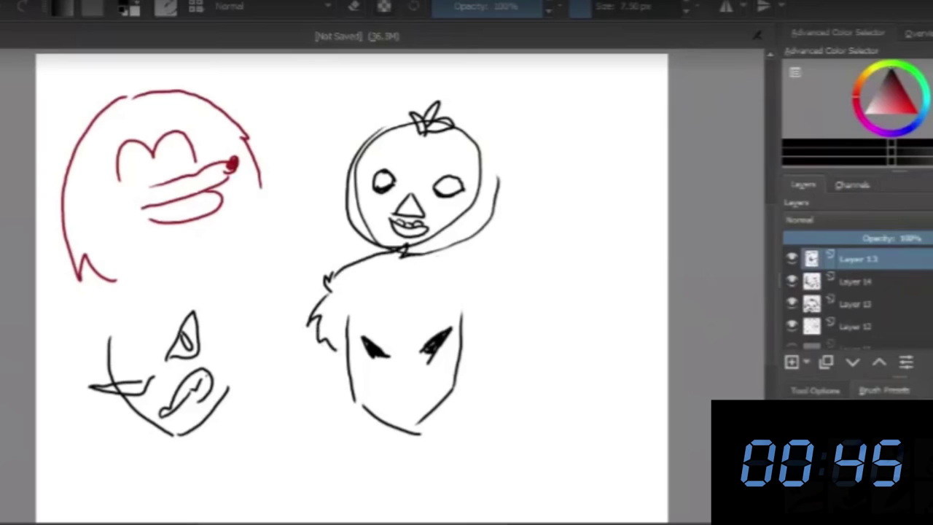
{"action": "mouse_move", "coordinate": [410, 250]}
{"action": "left_mouse_down"}
{"action": "mouse_move", "coordinate": [481, 250]}
{"action": "mouse_move", "coordinate": [505, 299]}
{"action": "mouse_move", "coordinate": [479, 328]}
{"action": "left_mouse_up"}
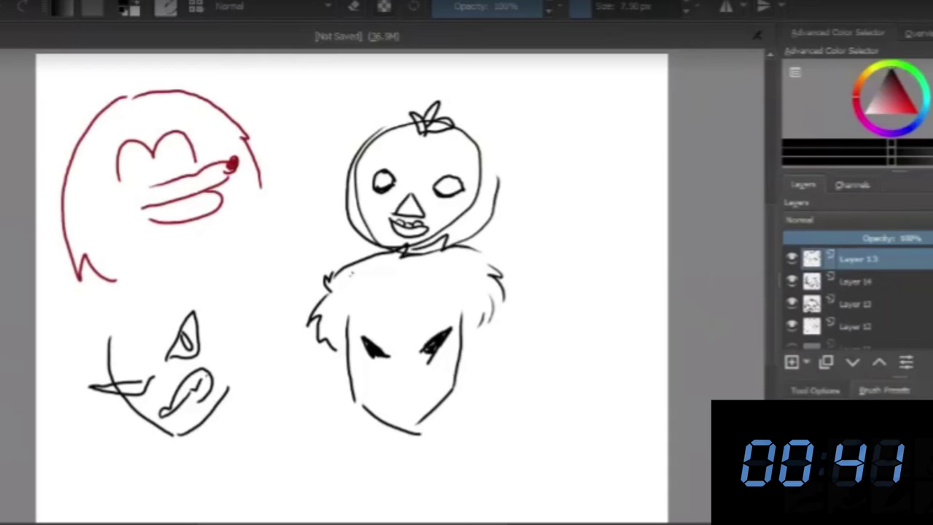
Add two small pointed tufts to the slant-eyed character's hair, and draw a nose and a wide grinning mouth.
{"action": "left_click_drag", "start_coordinate": [361, 269], "coordinate": [373, 249]}
{"action": "left_click_drag", "start_coordinate": [449, 279], "coordinate": [458, 304]}
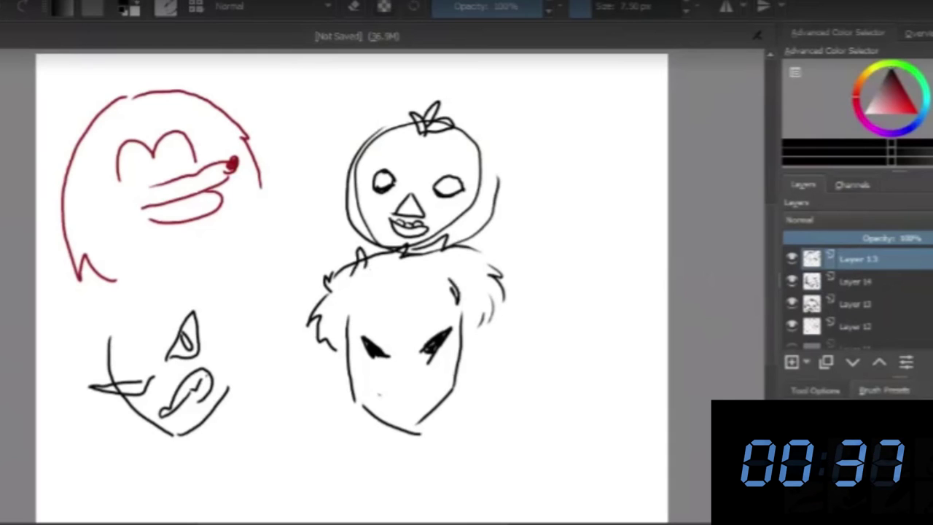
{"action": "left_click", "coordinate": [376, 395]}
{"action": "mouse_move", "coordinate": [380, 396]}
{"action": "left_mouse_down"}
{"action": "mouse_move", "coordinate": [433, 385]}
{"action": "mouse_move", "coordinate": [394, 402]}
{"action": "mouse_move", "coordinate": [438, 383]}
{"action": "mouse_move", "coordinate": [412, 377]}
{"action": "left_mouse_up"}
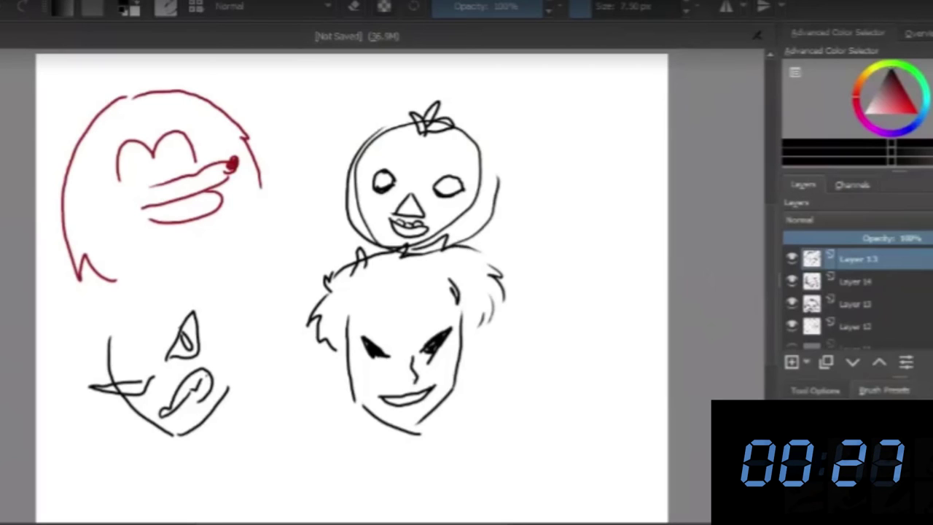
Draw a jagged fringe across the slant-eyed character's forehead and extend the spiky hair with tufts on both sides.
{"action": "left_click_drag", "start_coordinate": [387, 311], "coordinate": [402, 343]}
{"action": "mouse_move", "coordinate": [407, 323]}
{"action": "left_mouse_down"}
{"action": "mouse_move", "coordinate": [430, 334]}
{"action": "mouse_move", "coordinate": [373, 344]}
{"action": "mouse_move", "coordinate": [350, 374]}
{"action": "mouse_move", "coordinate": [331, 359]}
{"action": "left_mouse_up"}
{"action": "mouse_move", "coordinate": [511, 312]}
{"action": "left_mouse_down"}
{"action": "mouse_move", "coordinate": [494, 342]}
{"action": "mouse_move", "coordinate": [463, 347]}
{"action": "left_mouse_up"}
{"action": "left_click_drag", "start_coordinate": [472, 259], "coordinate": [458, 265]}
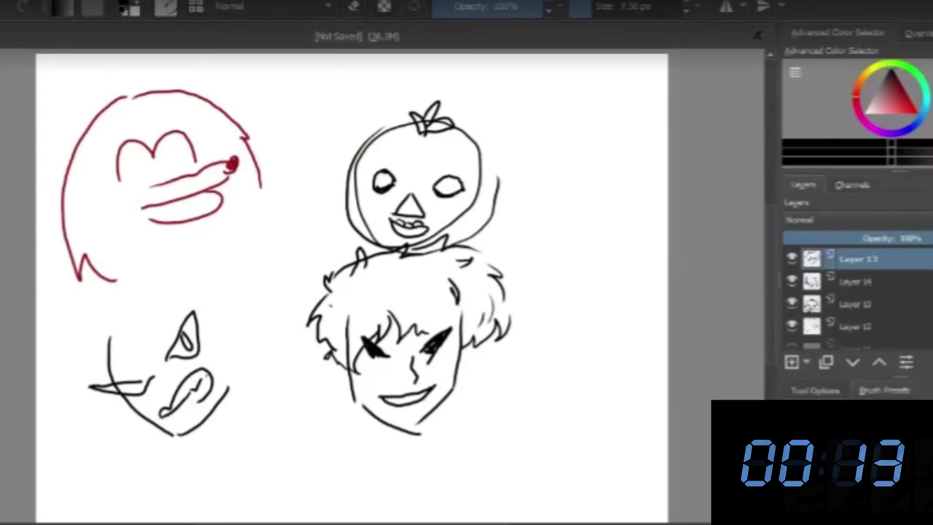
{"action": "left_click_drag", "start_coordinate": [347, 296], "coordinate": [331, 312]}
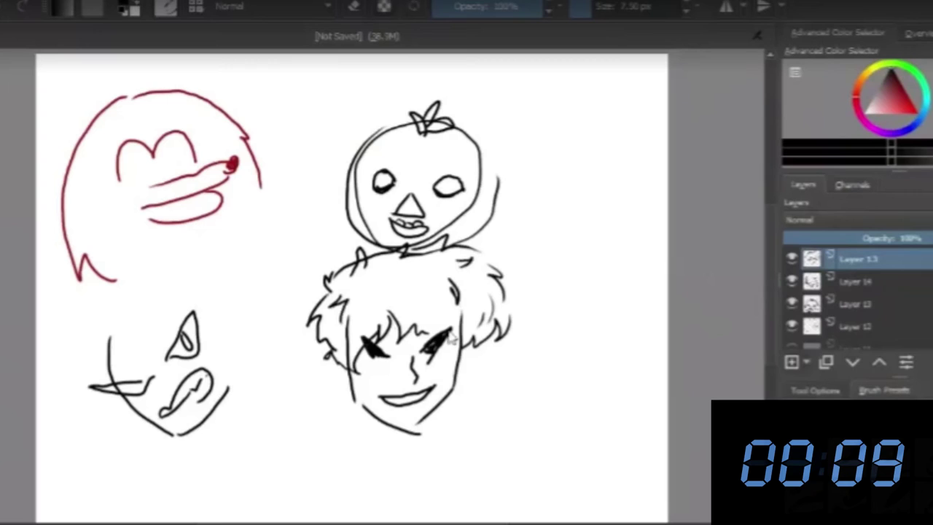
Add a new layer and set the brush colour to a teal green.
{"action": "key", "text": "Insert"}
{"action": "left_click", "coordinate": [924, 95]}
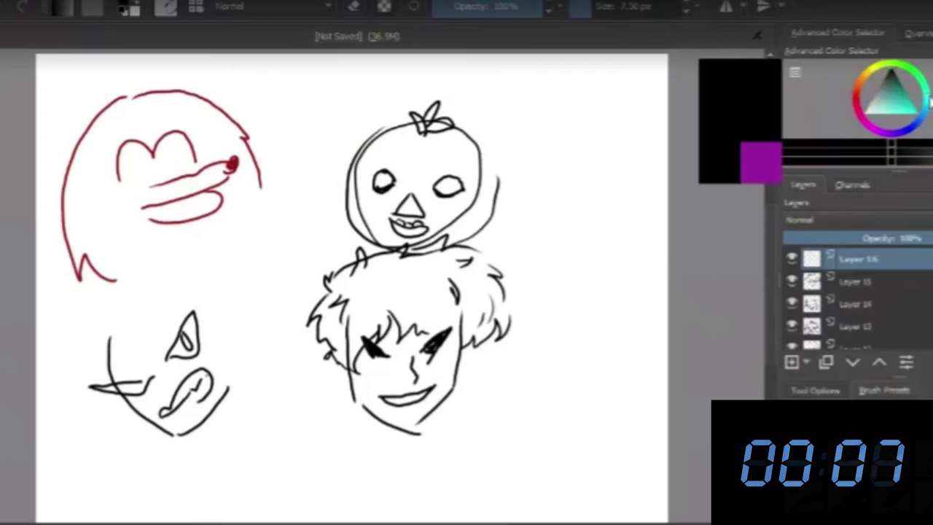
{"action": "left_click", "coordinate": [903, 94]}
{"action": "left_click", "coordinate": [899, 87]}
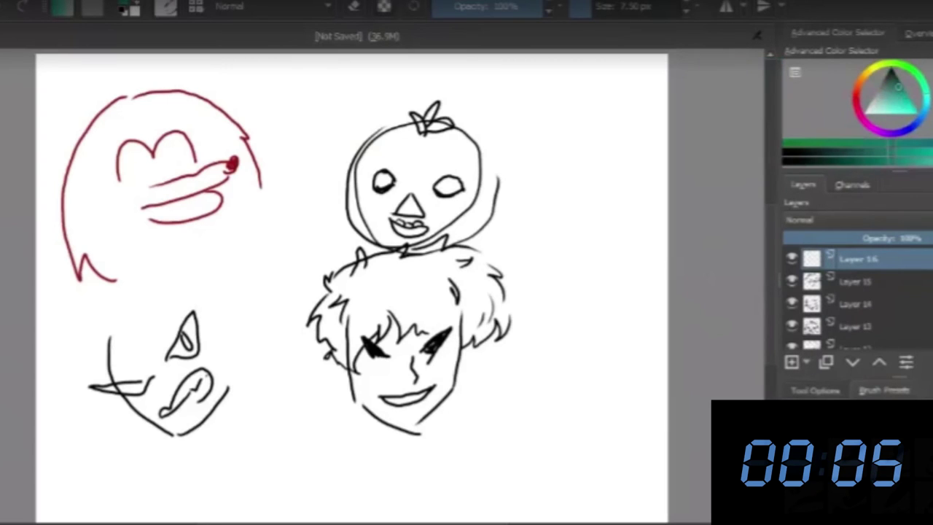
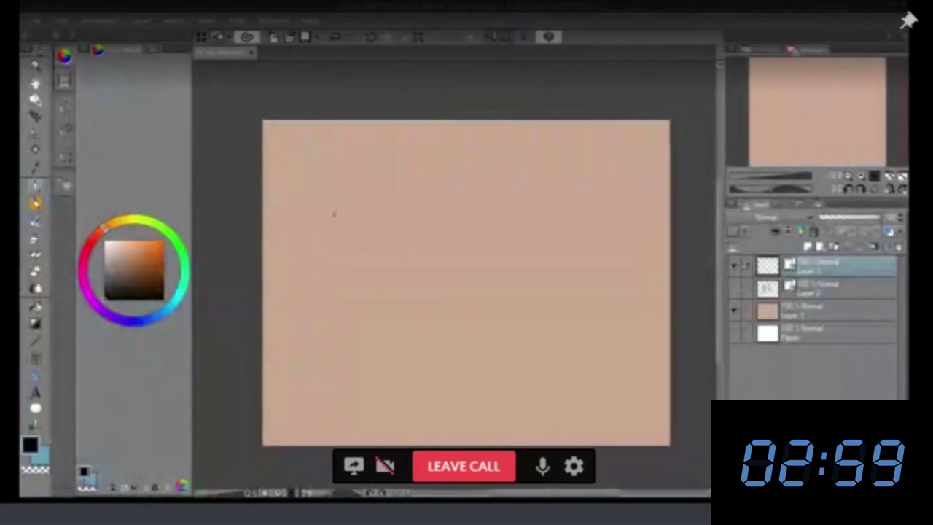
In Clip Studio Paint, draw a black nose, an open grin and narrow upright eyes at the canvas's upper left, undoing unsatisfactory strokes.
{"action": "left_click_drag", "start_coordinate": [340, 215], "coordinate": [345, 204]}
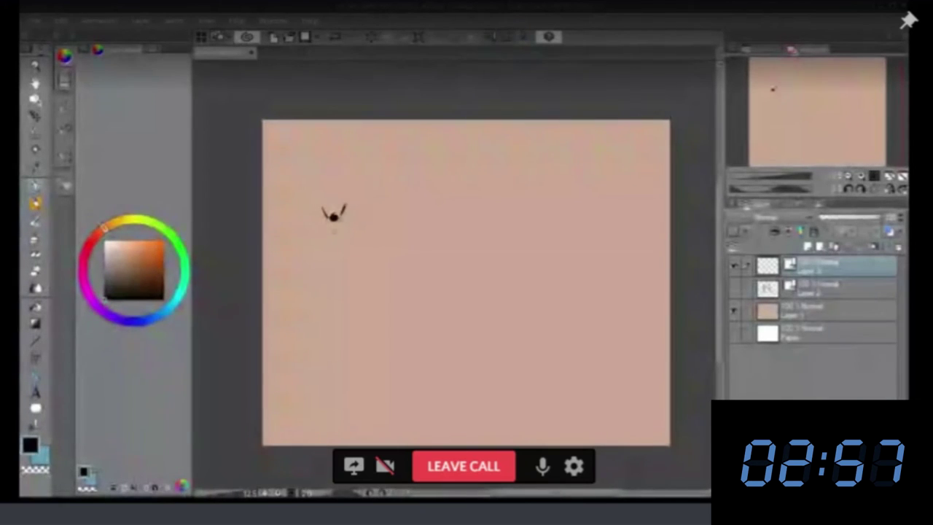
{"action": "left_click_drag", "start_coordinate": [318, 238], "coordinate": [358, 232]}
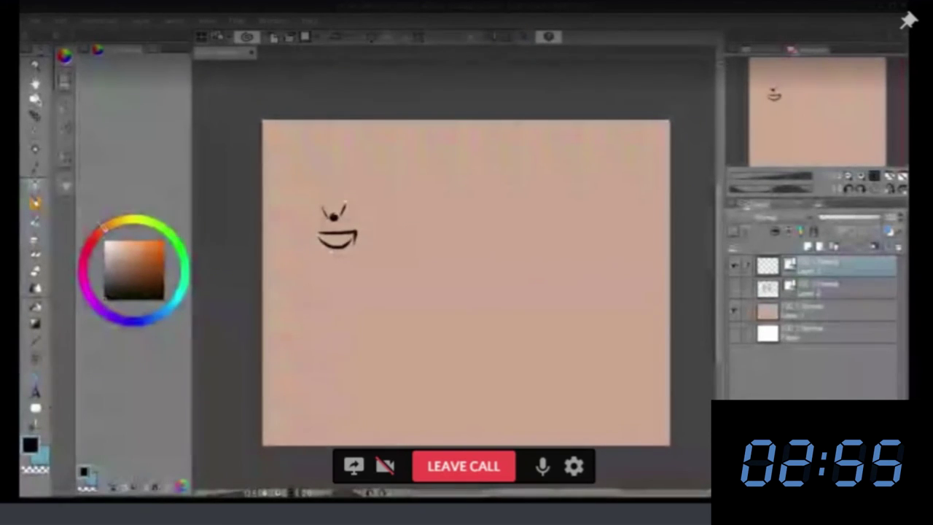
{"action": "left_click_drag", "start_coordinate": [296, 191], "coordinate": [306, 186]}
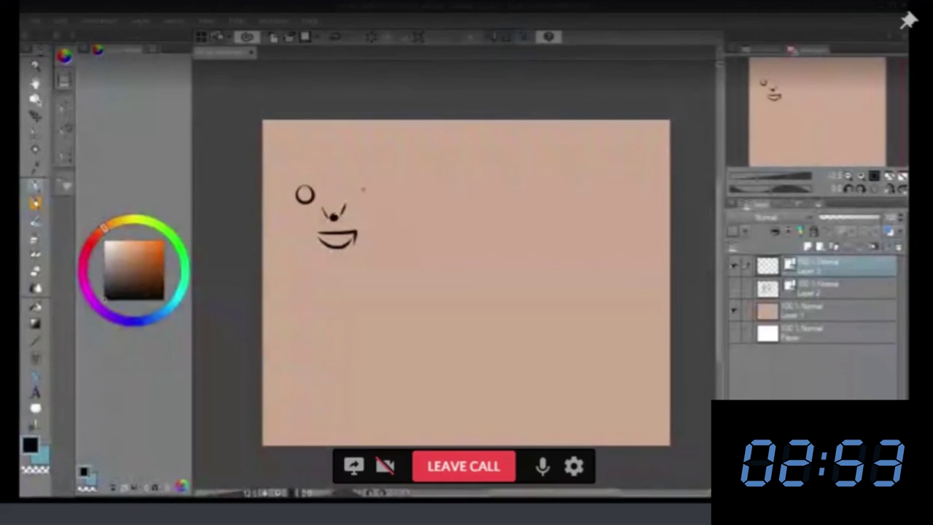
{"action": "key", "text": "ctrl+z"}
{"action": "mouse_move", "coordinate": [302, 196]}
{"action": "left_mouse_down"}
{"action": "mouse_move", "coordinate": [310, 214]}
{"action": "mouse_move", "coordinate": [375, 192]}
{"action": "mouse_move", "coordinate": [377, 212]}
{"action": "mouse_move", "coordinate": [363, 191]}
{"action": "left_mouse_up"}
{"action": "key", "text": "ctrl+z"}
{"action": "key", "text": "ctrl+z"}
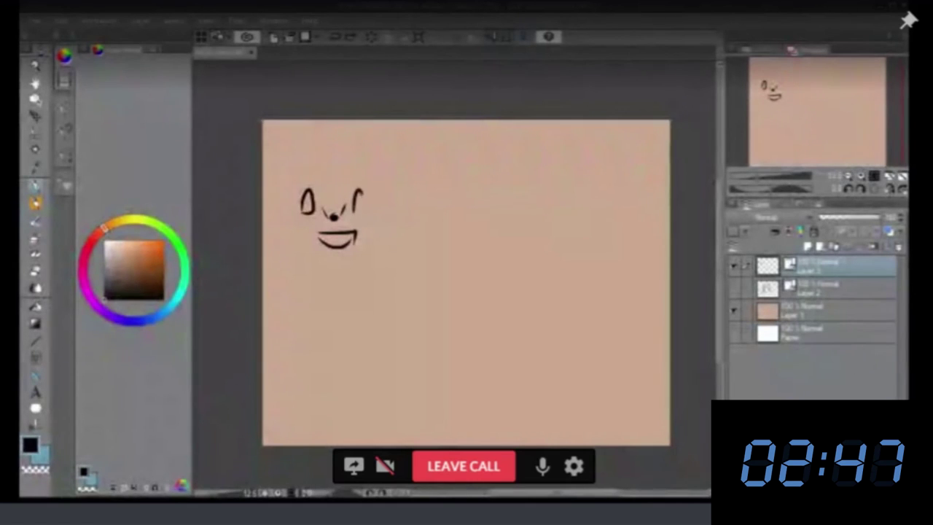
Draw a rounded head outline and two large round ears around the black grinning face.
{"action": "mouse_move", "coordinate": [309, 172]}
{"action": "left_mouse_down"}
{"action": "mouse_move", "coordinate": [283, 152]}
{"action": "mouse_move", "coordinate": [282, 187]}
{"action": "mouse_move", "coordinate": [296, 162]}
{"action": "mouse_move", "coordinate": [286, 189]}
{"action": "left_mouse_up"}
{"action": "key", "text": "ctrl+z"}
{"action": "key", "text": "ctrl+z"}
{"action": "mouse_move", "coordinate": [357, 173]}
{"action": "left_mouse_down"}
{"action": "mouse_move", "coordinate": [388, 150]}
{"action": "mouse_move", "coordinate": [414, 177]}
{"action": "mouse_move", "coordinate": [387, 204]}
{"action": "mouse_move", "coordinate": [332, 166]}
{"action": "mouse_move", "coordinate": [300, 175]}
{"action": "mouse_move", "coordinate": [285, 155]}
{"action": "mouse_move", "coordinate": [265, 166]}
{"action": "mouse_move", "coordinate": [288, 207]}
{"action": "mouse_move", "coordinate": [383, 206]}
{"action": "left_mouse_up"}
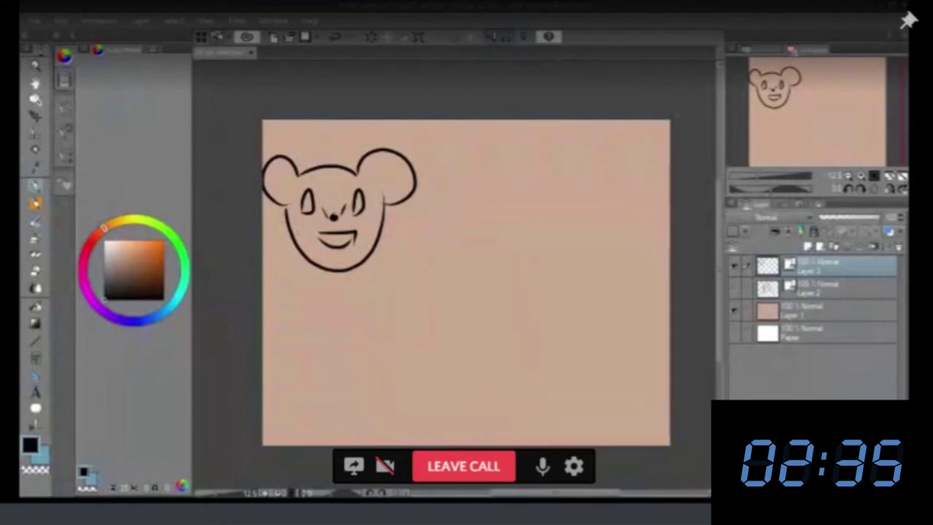
Switch to light blue and draw a small oval head with two eyes and a narrow drooping snout at the canvas's upper right.
{"action": "left_click", "coordinate": [42, 455]}
{"action": "mouse_move", "coordinate": [478, 186]}
{"action": "left_mouse_down"}
{"action": "mouse_move", "coordinate": [529, 212]}
{"action": "mouse_move", "coordinate": [540, 195]}
{"action": "mouse_move", "coordinate": [503, 170]}
{"action": "left_mouse_up"}
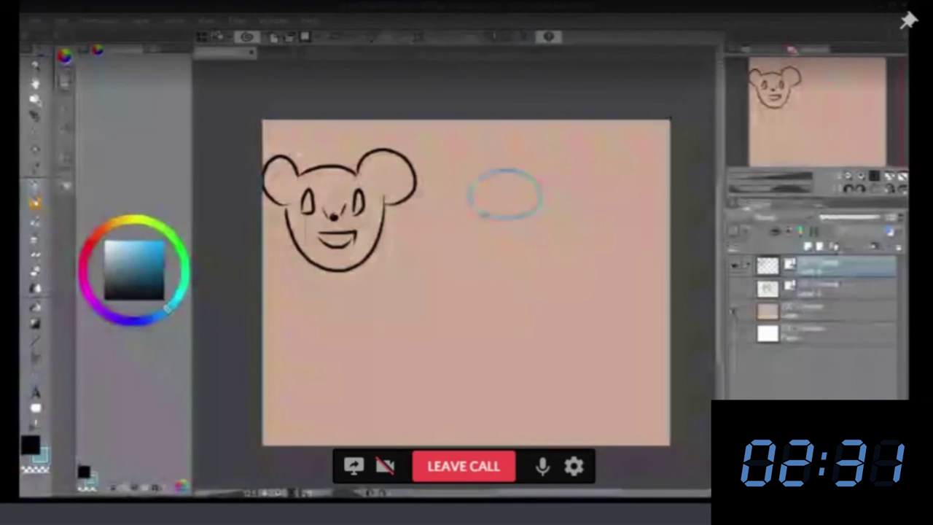
{"action": "mouse_move", "coordinate": [499, 217]}
{"action": "left_mouse_down"}
{"action": "mouse_move", "coordinate": [507, 240]}
{"action": "mouse_move", "coordinate": [514, 217]}
{"action": "left_mouse_up"}
{"action": "mouse_move", "coordinate": [486, 188]}
{"action": "left_mouse_down"}
{"action": "mouse_move", "coordinate": [484, 200]}
{"action": "mouse_move", "coordinate": [520, 198]}
{"action": "mouse_move", "coordinate": [491, 229]}
{"action": "mouse_move", "coordinate": [522, 226]}
{"action": "mouse_move", "coordinate": [518, 238]}
{"action": "left_mouse_up"}
Set the drawing colour to purple and outline a domed head with a narrow jaw below the round-eared face.
{"action": "left_click", "coordinate": [84, 473]}
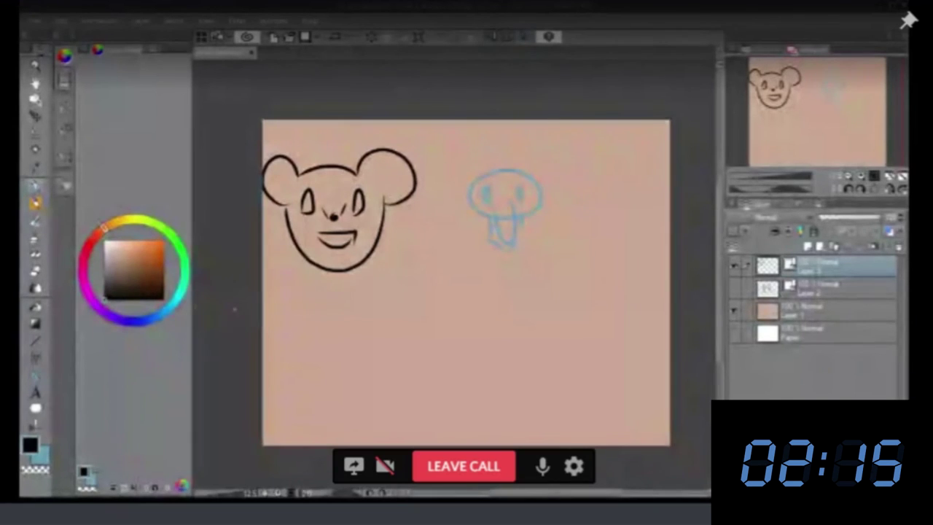
{"action": "left_click", "coordinate": [109, 316]}
{"action": "left_click", "coordinate": [123, 268]}
{"action": "mouse_move", "coordinate": [123, 268]}
{"action": "left_mouse_down"}
{"action": "mouse_move", "coordinate": [147, 260]}
{"action": "mouse_move", "coordinate": [142, 252]}
{"action": "left_mouse_up"}
{"action": "mouse_move", "coordinate": [109, 317]}
{"action": "left_mouse_down"}
{"action": "mouse_move", "coordinate": [96, 306]}
{"action": "mouse_move", "coordinate": [132, 273]}
{"action": "left_mouse_up"}
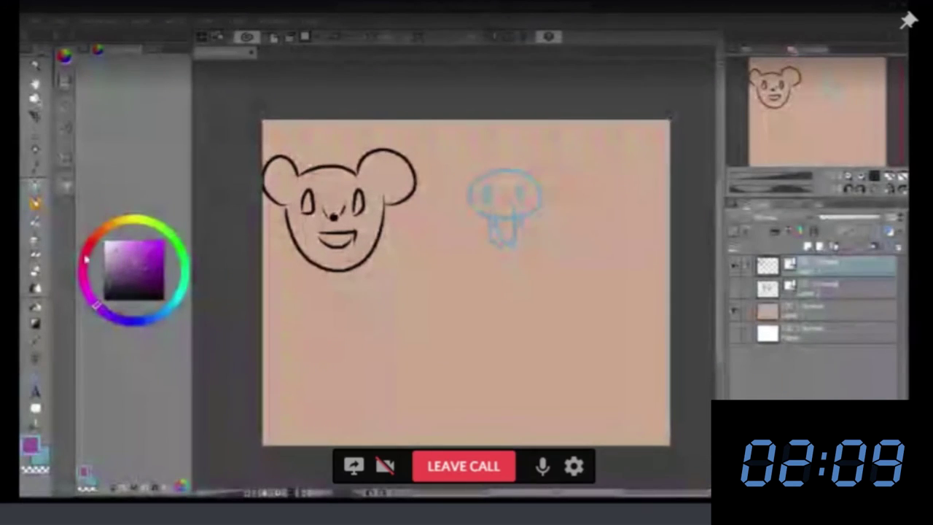
{"action": "mouse_move", "coordinate": [327, 329]}
{"action": "left_mouse_down"}
{"action": "mouse_move", "coordinate": [405, 286]}
{"action": "mouse_move", "coordinate": [386, 350]}
{"action": "mouse_move", "coordinate": [342, 350]}
{"action": "mouse_move", "coordinate": [351, 371]}
{"action": "mouse_move", "coordinate": [401, 369]}
{"action": "left_mouse_up"}
{"action": "key", "text": "ctrl+z"}
{"action": "key", "text": "ctrl+z"}
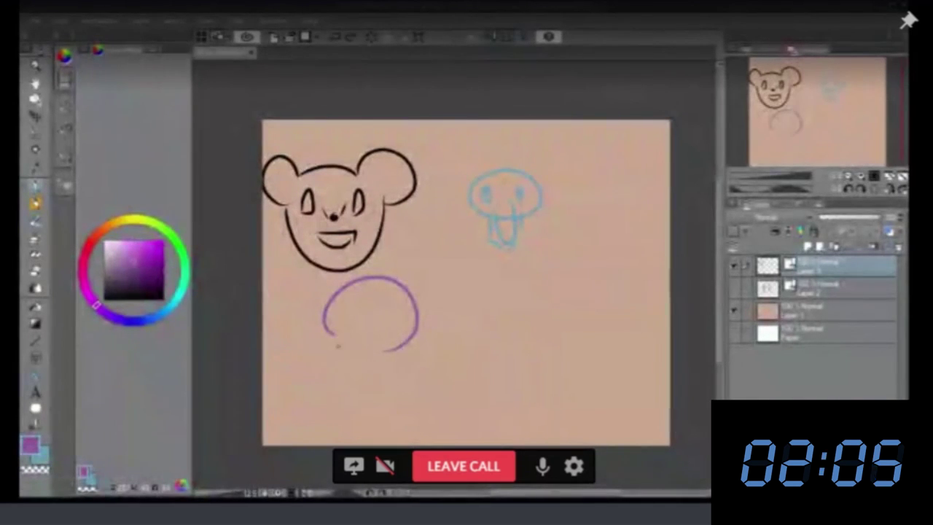
{"action": "mouse_move", "coordinate": [339, 349]}
{"action": "left_mouse_down"}
{"action": "mouse_move", "coordinate": [344, 375]}
{"action": "mouse_move", "coordinate": [361, 381]}
{"action": "mouse_move", "coordinate": [399, 376]}
{"action": "mouse_move", "coordinate": [403, 341]}
{"action": "left_mouse_up"}
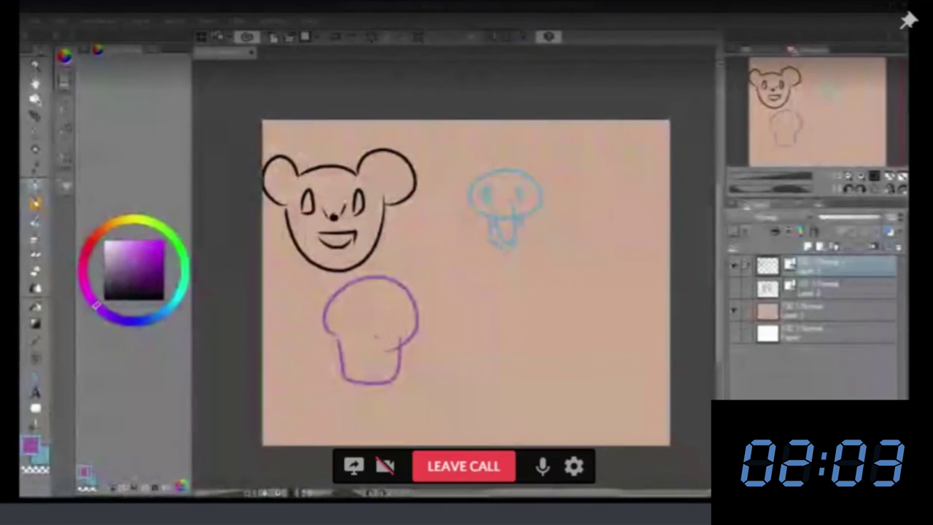
Add vertical teeth lines, a small nose and two round eyes to the purple skull-like head.
{"action": "mouse_move", "coordinate": [355, 363]}
{"action": "left_mouse_down"}
{"action": "mouse_move", "coordinate": [355, 381]}
{"action": "mouse_move", "coordinate": [368, 382]}
{"action": "left_mouse_up"}
{"action": "left_click_drag", "start_coordinate": [382, 363], "coordinate": [381, 379]}
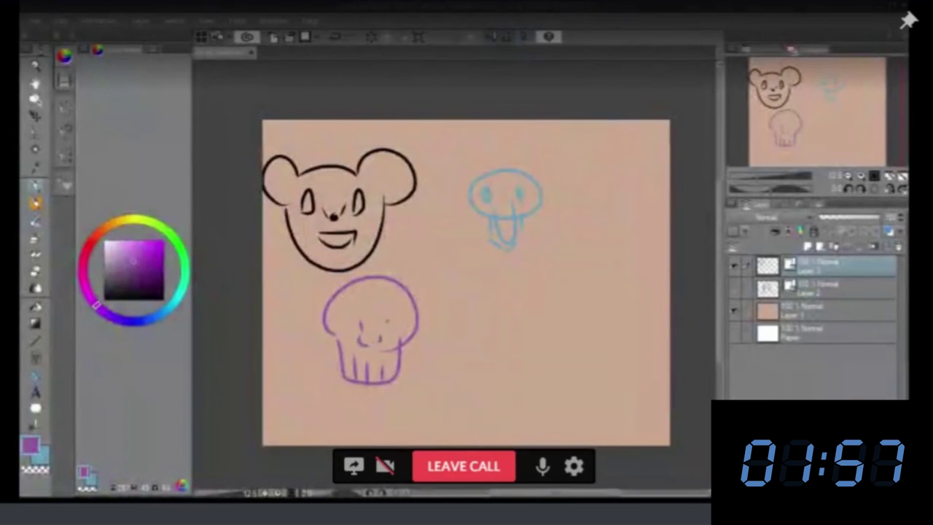
{"action": "left_click_drag", "start_coordinate": [390, 313], "coordinate": [383, 318]}
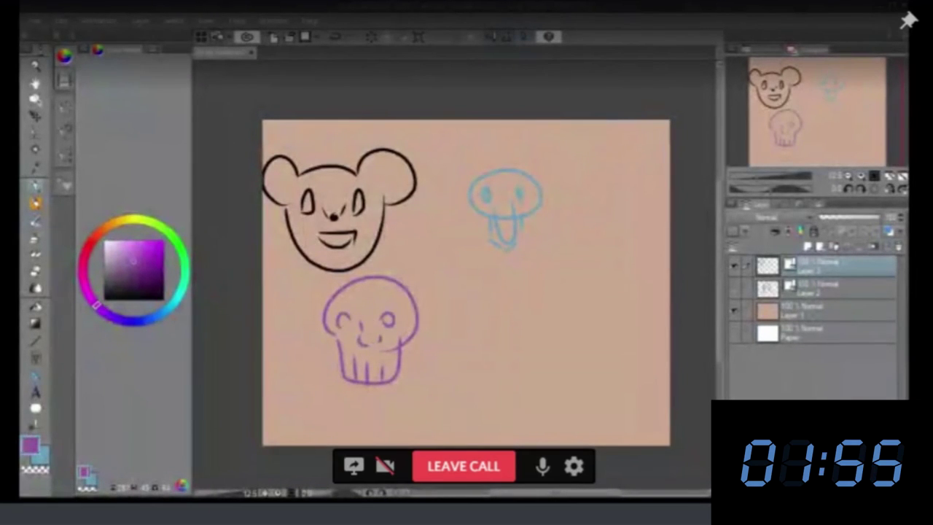
Set the drawing colour to a strong yellow and draw a curved shape with small zigzag marks beside the purple skull-like head.
{"action": "left_click", "coordinate": [130, 220]}
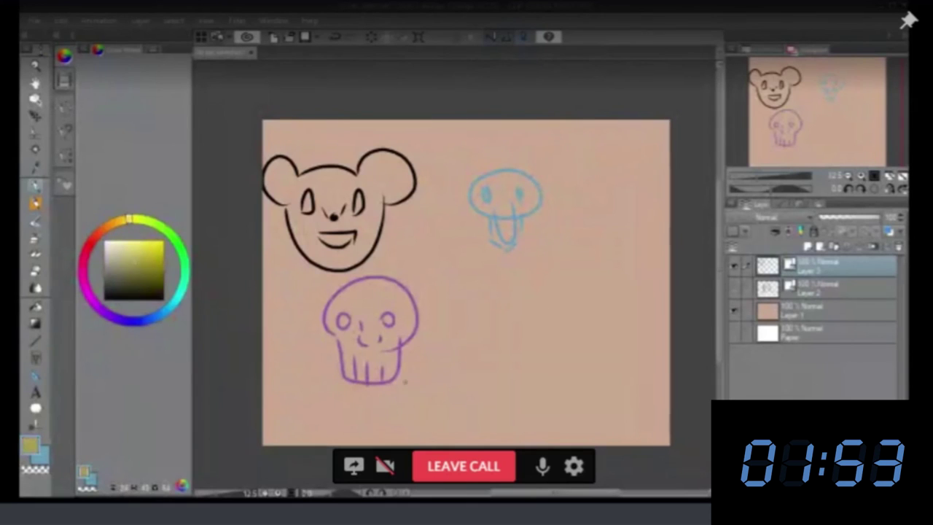
{"action": "mouse_move", "coordinate": [405, 370]}
{"action": "left_mouse_down"}
{"action": "mouse_move", "coordinate": [437, 316]}
{"action": "mouse_move", "coordinate": [412, 372]}
{"action": "left_mouse_up"}
{"action": "key", "text": "ctrl+z"}
{"action": "left_click", "coordinate": [155, 248]}
{"action": "left_click_drag", "start_coordinate": [447, 300], "coordinate": [466, 320]}
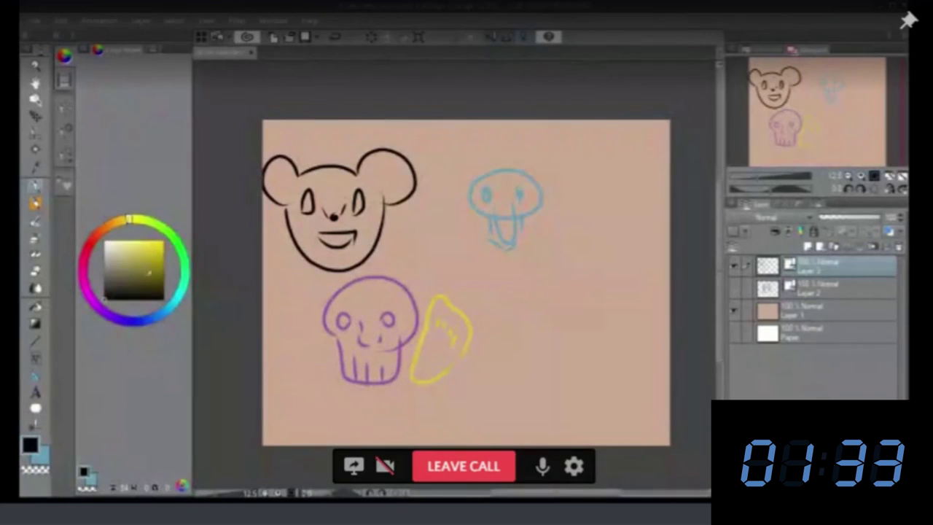
Set the drawing colour to a medium blue, undoing the trial strokes made in darker shades.
{"action": "left_click", "coordinate": [135, 321]}
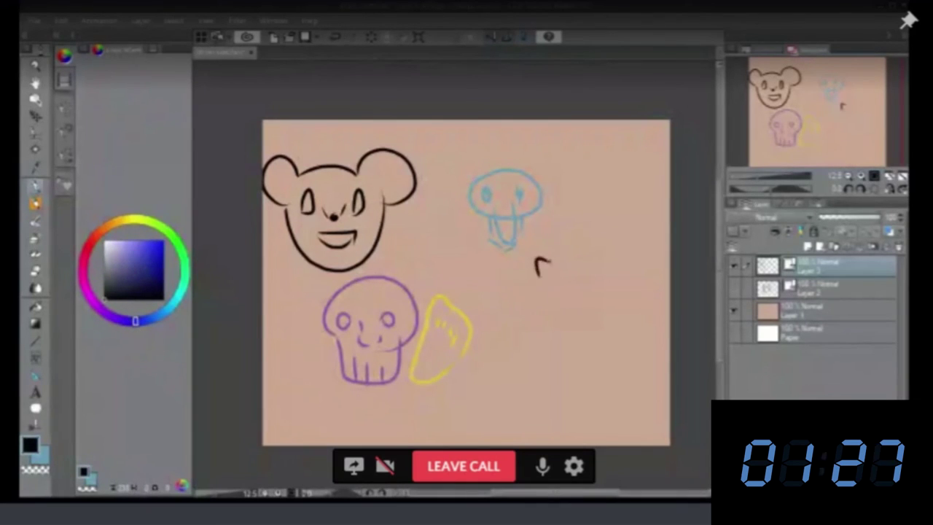
{"action": "left_click_drag", "start_coordinate": [551, 261], "coordinate": [601, 264]}
{"action": "key", "text": "ctrl+z"}
{"action": "left_click", "coordinate": [164, 290]}
{"action": "key", "text": "ctrl+z"}
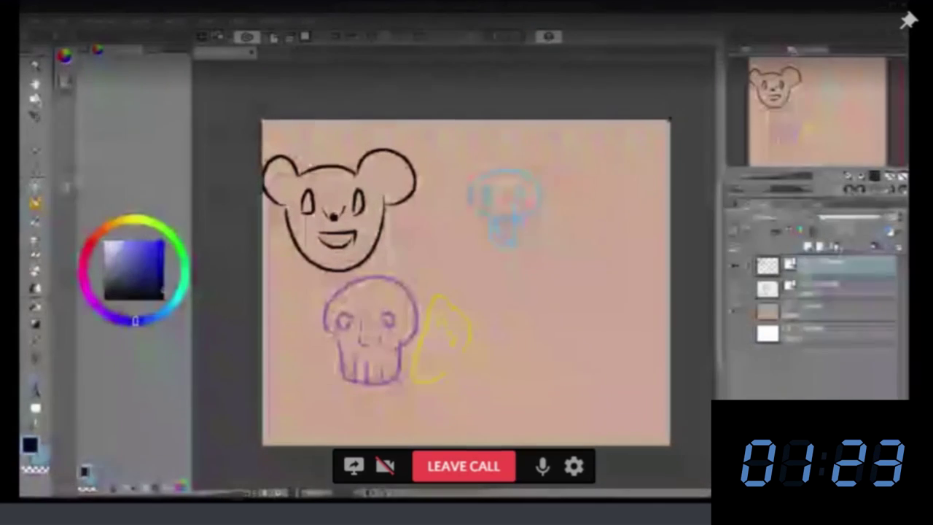
{"action": "mouse_move", "coordinate": [528, 285]}
{"action": "left_mouse_down"}
{"action": "mouse_move", "coordinate": [540, 257]}
{"action": "mouse_move", "coordinate": [584, 252]}
{"action": "left_mouse_up"}
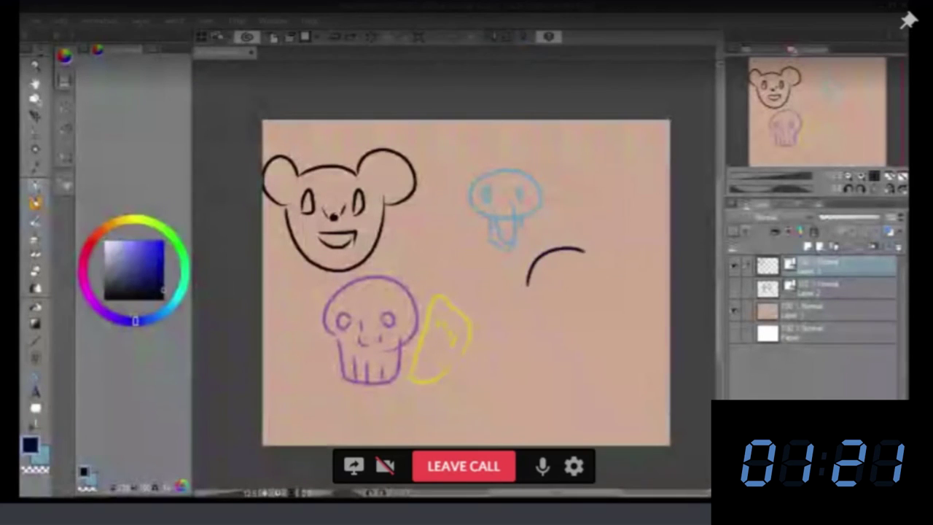
{"action": "key", "text": "ctrl+z"}
{"action": "left_click", "coordinate": [141, 264]}
Draw a blue round head with a rounded body and a crosshatched oval behind its back at the canvas's lower right.
{"action": "mouse_move", "coordinate": [524, 277]}
{"action": "left_mouse_down"}
{"action": "mouse_move", "coordinate": [565, 266]}
{"action": "mouse_move", "coordinate": [584, 278]}
{"action": "left_mouse_up"}
{"action": "left_click_drag", "start_coordinate": [526, 315], "coordinate": [572, 324]}
{"action": "mouse_move", "coordinate": [582, 275]}
{"action": "left_mouse_down"}
{"action": "mouse_move", "coordinate": [548, 383]}
{"action": "mouse_move", "coordinate": [589, 321]}
{"action": "mouse_move", "coordinate": [633, 326]}
{"action": "mouse_move", "coordinate": [583, 373]}
{"action": "mouse_move", "coordinate": [602, 374]}
{"action": "left_mouse_up"}
{"action": "mouse_move", "coordinate": [602, 309]}
{"action": "left_mouse_down"}
{"action": "mouse_move", "coordinate": [617, 360]}
{"action": "mouse_move", "coordinate": [629, 347]}
{"action": "left_mouse_up"}
{"action": "left_click_drag", "start_coordinate": [630, 324], "coordinate": [638, 344]}
Add feet and two upright eyes to the blue character.
{"action": "mouse_move", "coordinate": [576, 388]}
{"action": "left_mouse_down"}
{"action": "mouse_move", "coordinate": [624, 402]}
{"action": "mouse_move", "coordinate": [596, 374]}
{"action": "left_mouse_up"}
{"action": "left_click_drag", "start_coordinate": [528, 386], "coordinate": [576, 396]}
{"action": "left_click_drag", "start_coordinate": [539, 295], "coordinate": [548, 291]}
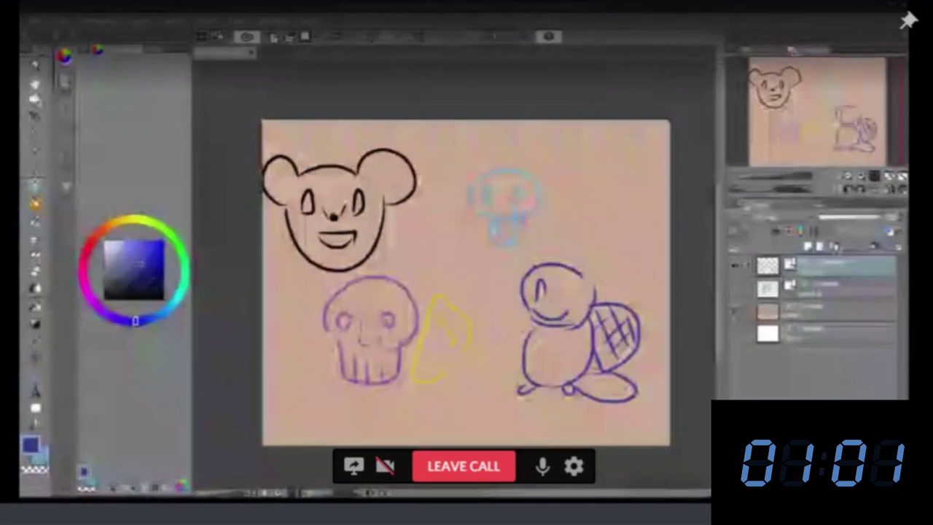
{"action": "left_click_drag", "start_coordinate": [564, 299], "coordinate": [573, 299]}
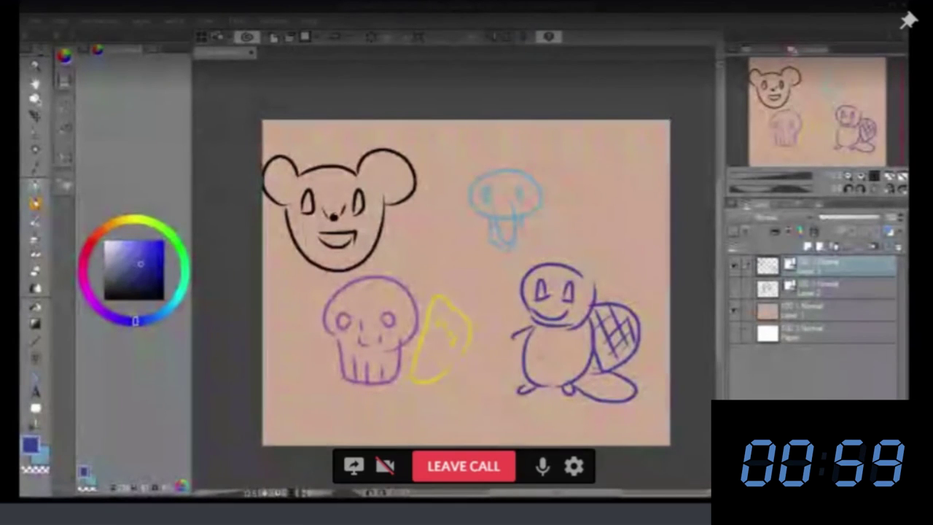